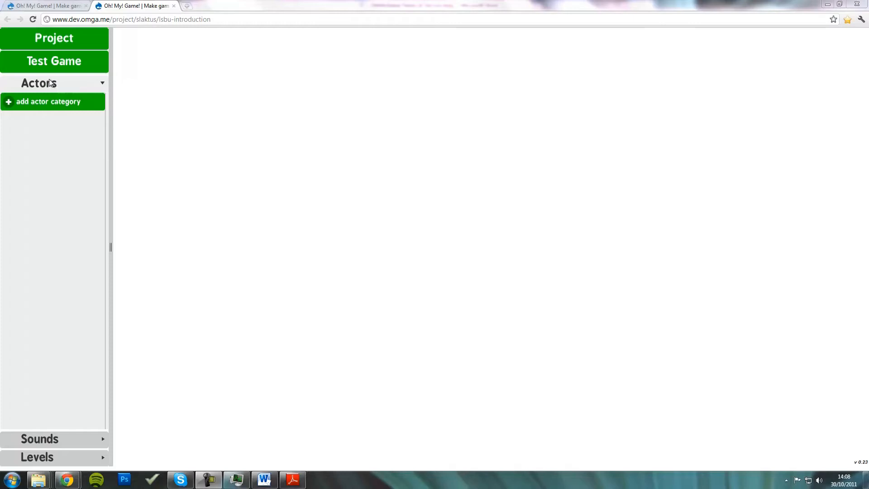
Step: Create an actor category named Avatar
click(61, 103)
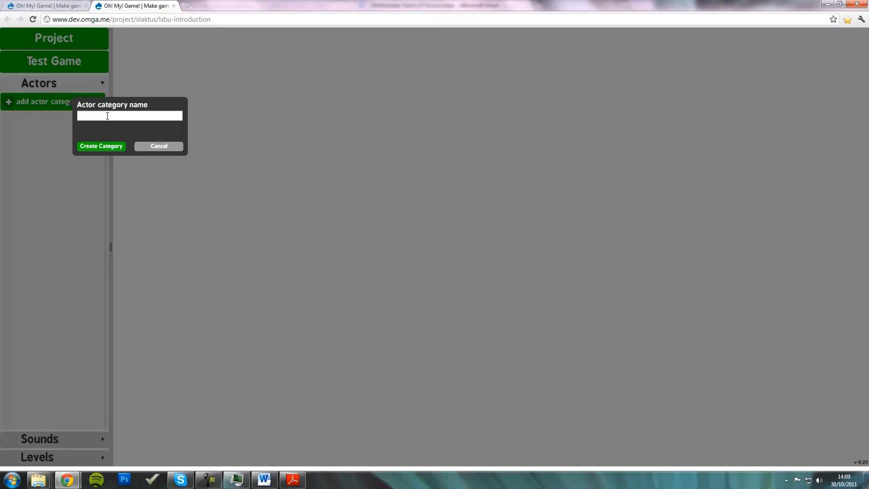
text(Avars)
text(ar)
click(99, 146)
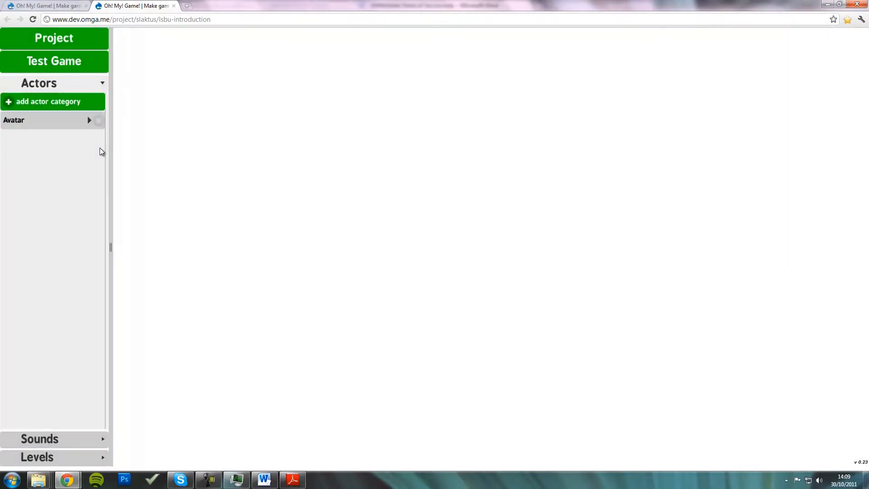
Step: Add an actor named Avatar to the Avatar category
click(57, 122)
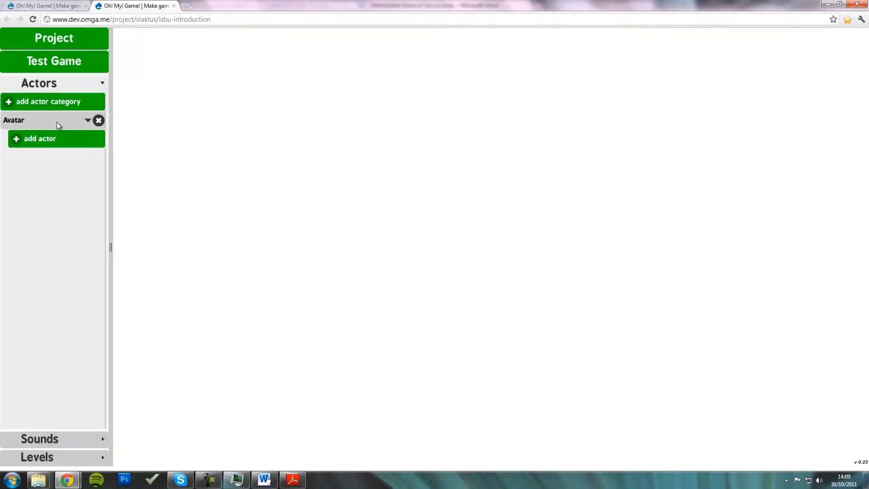
click(66, 142)
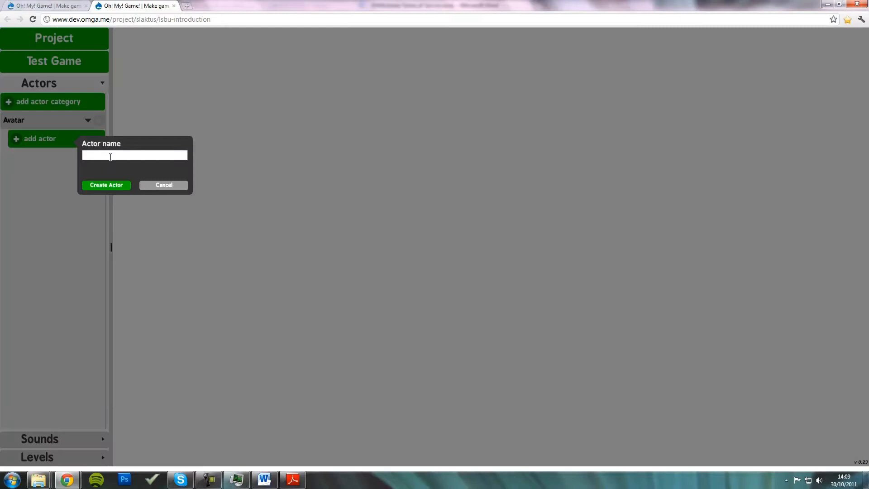
text(Avatar)
click(107, 186)
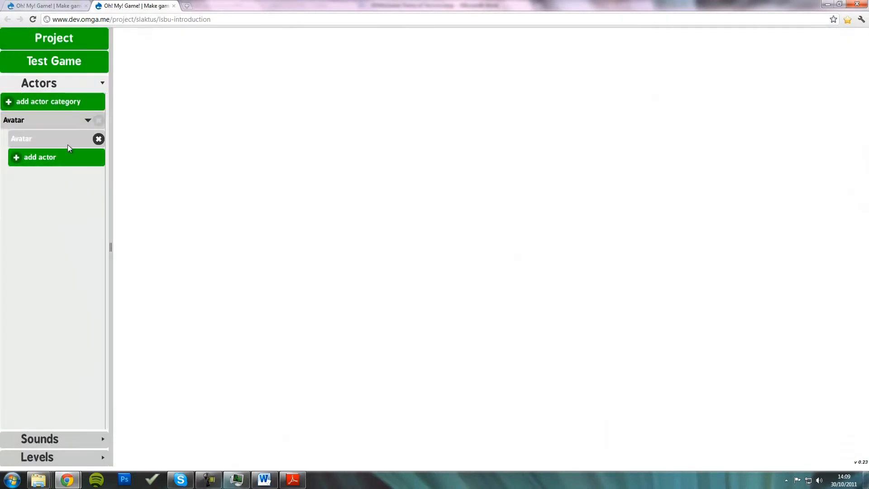
Step: Open the Avatar actor's animation settings, create an animation named Idle and select it
click(68, 144)
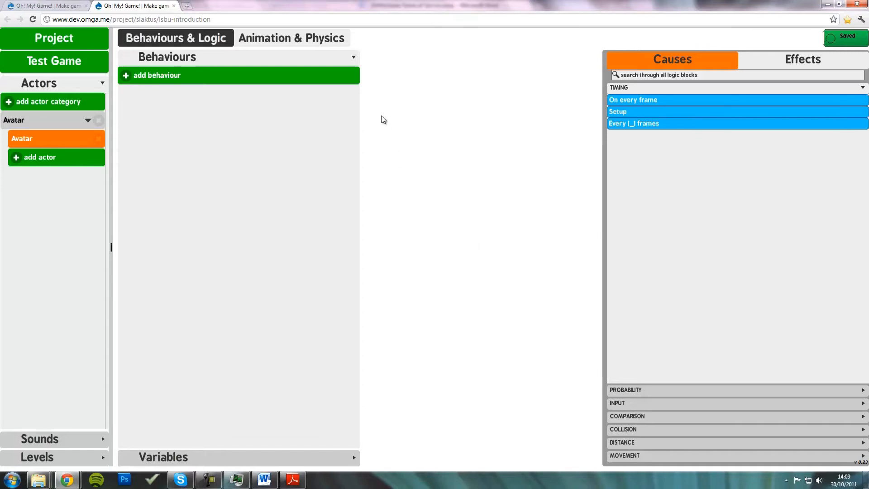
click(295, 40)
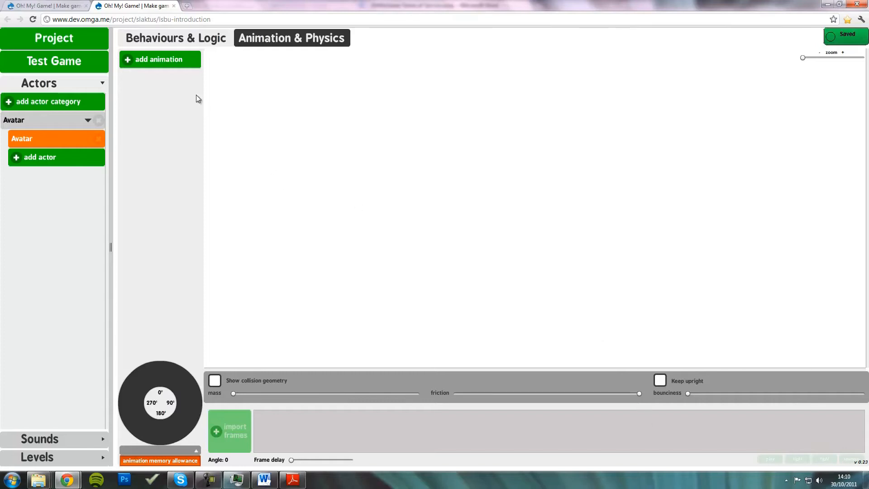
click(171, 63)
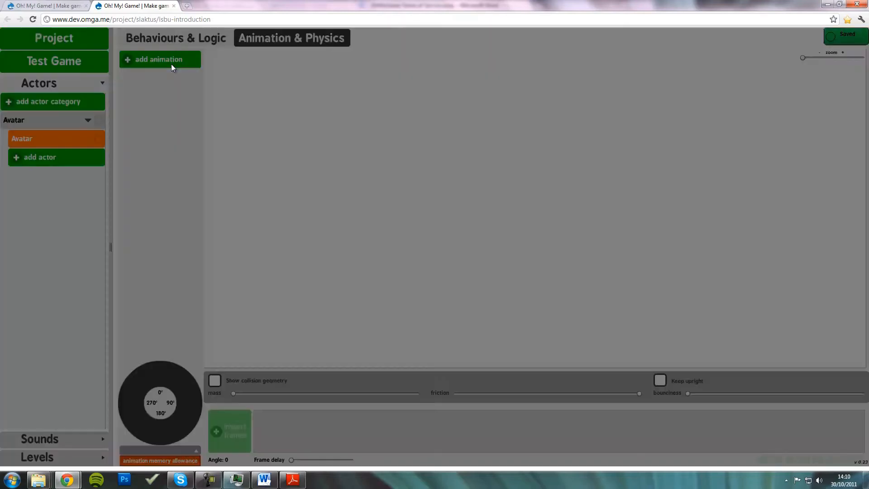
text(Idle)
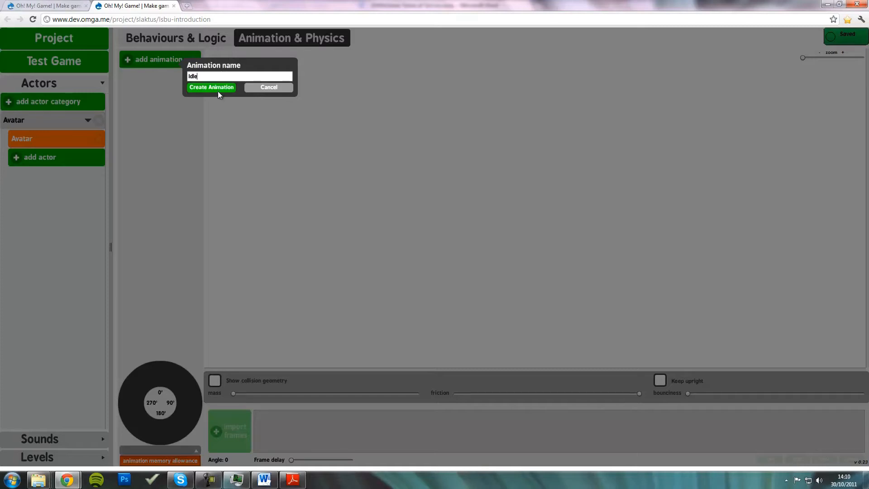
click(217, 88)
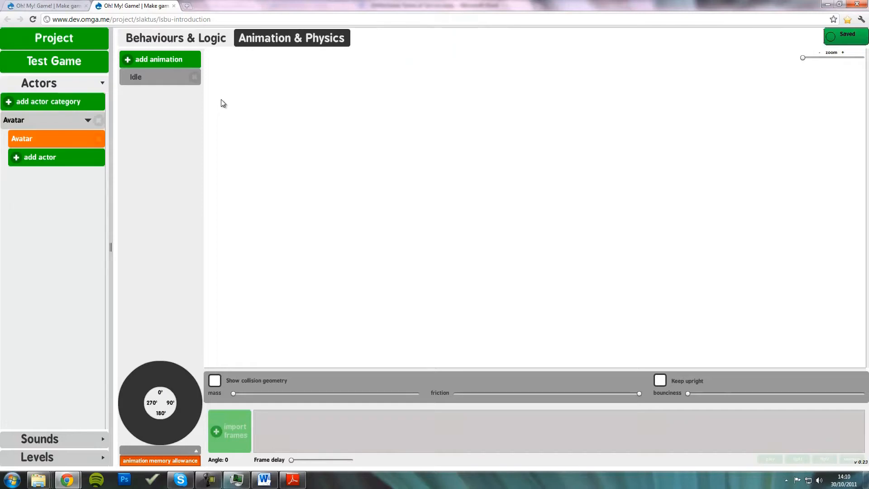
click(159, 77)
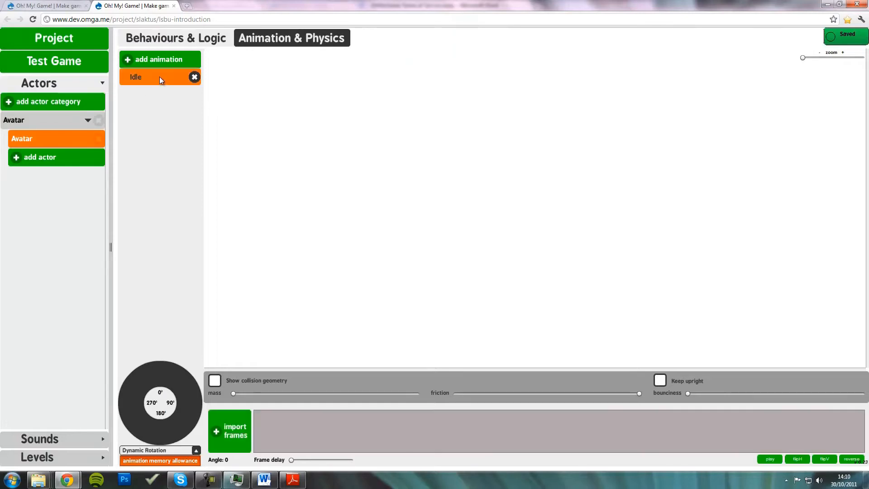
Step: Import ninjaLeft.png from the actors folder as a frame of the Idle animation and flip it horizontally
click(241, 429)
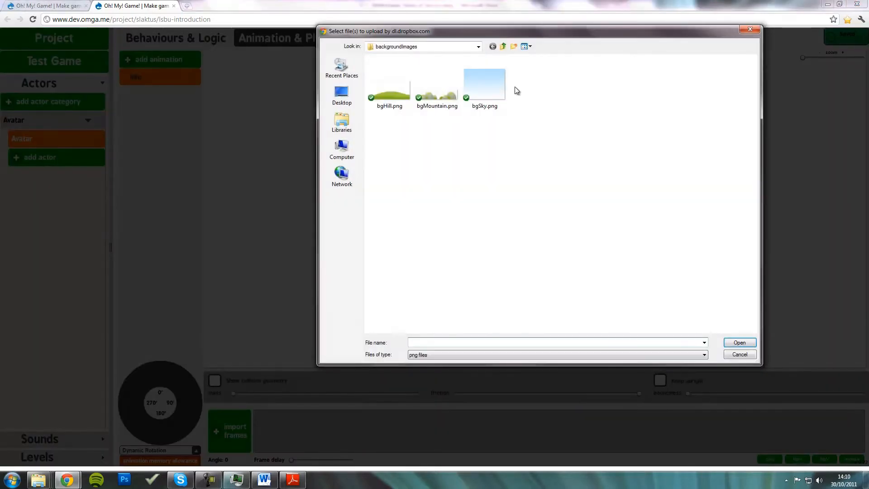
click(504, 46)
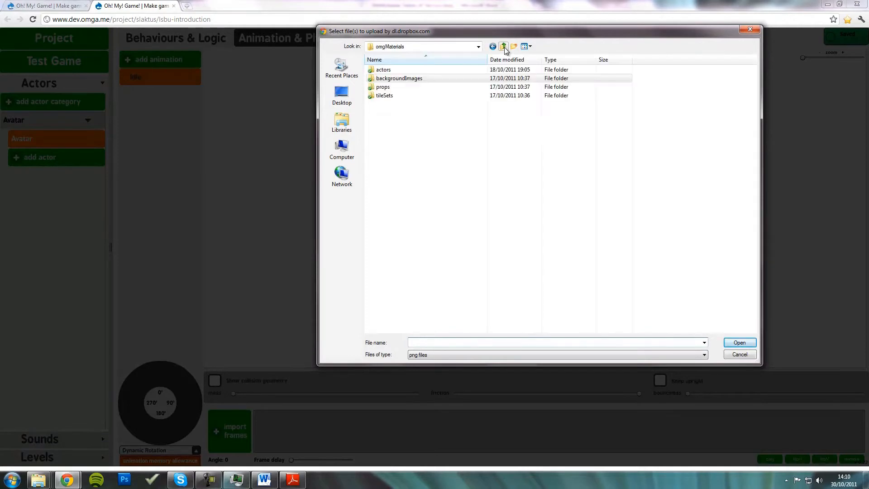
double_click(455, 72)
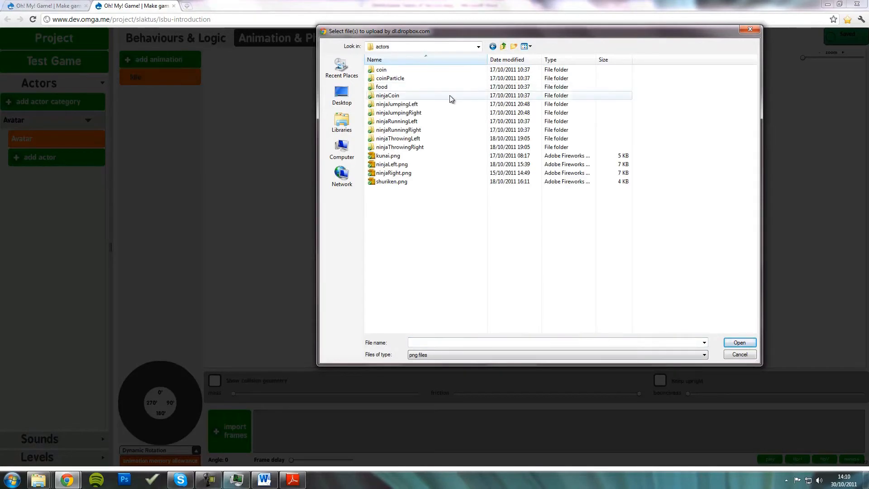
click(428, 165)
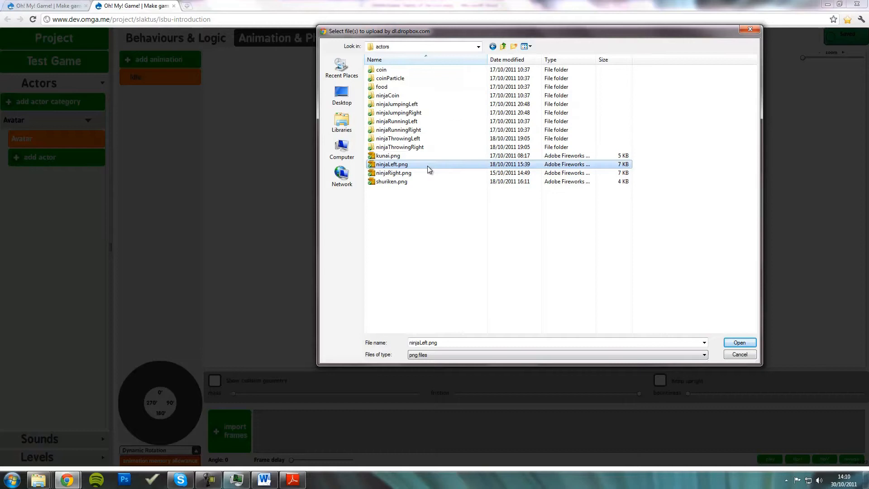
double_click(404, 165)
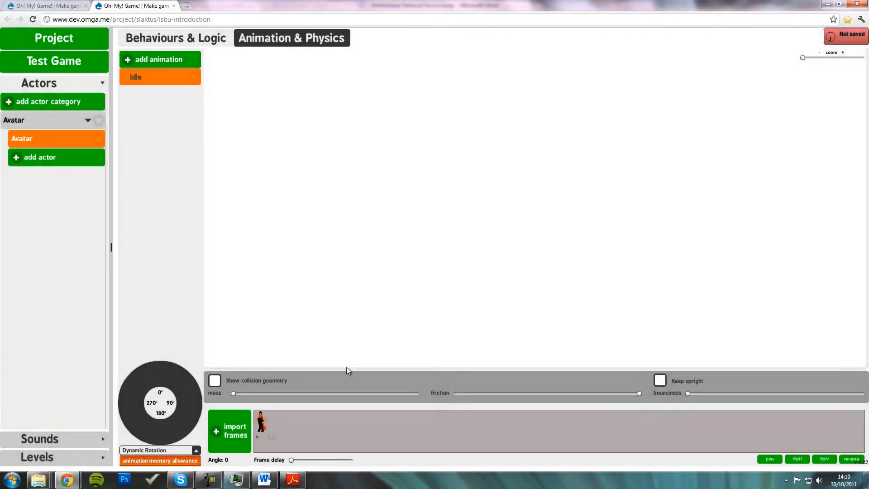
click(271, 432)
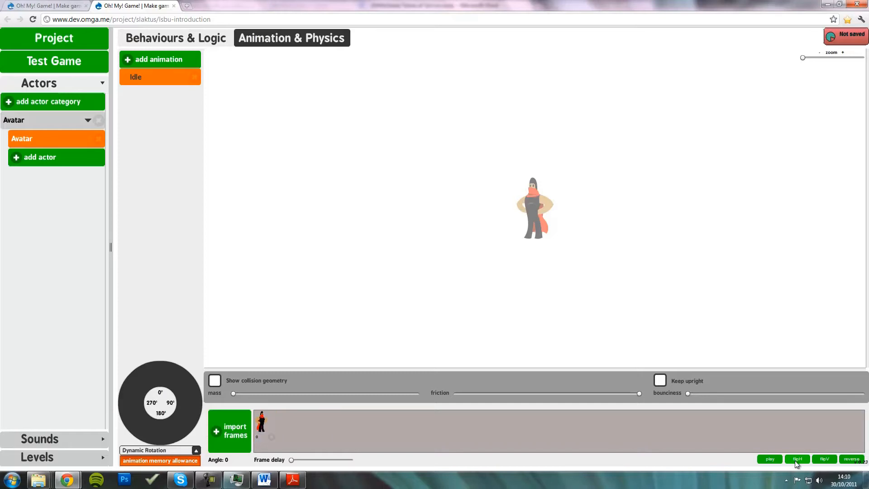
click(271, 425)
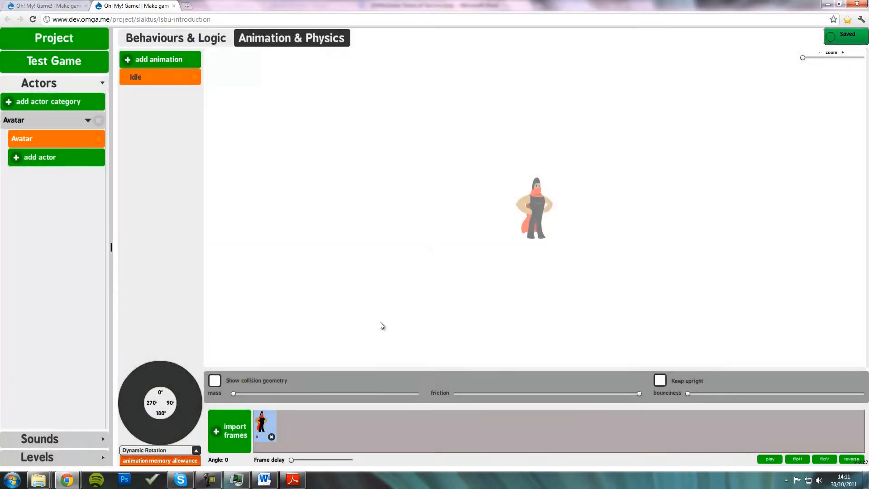
Step: Try the 4, 8, 16 and 32 Directions rotation options on the Idle animation
click(197, 451)
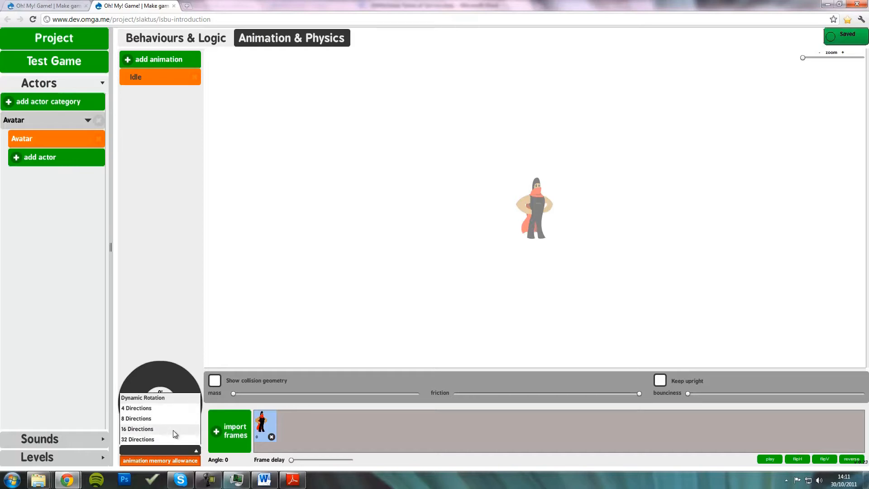
click(169, 408)
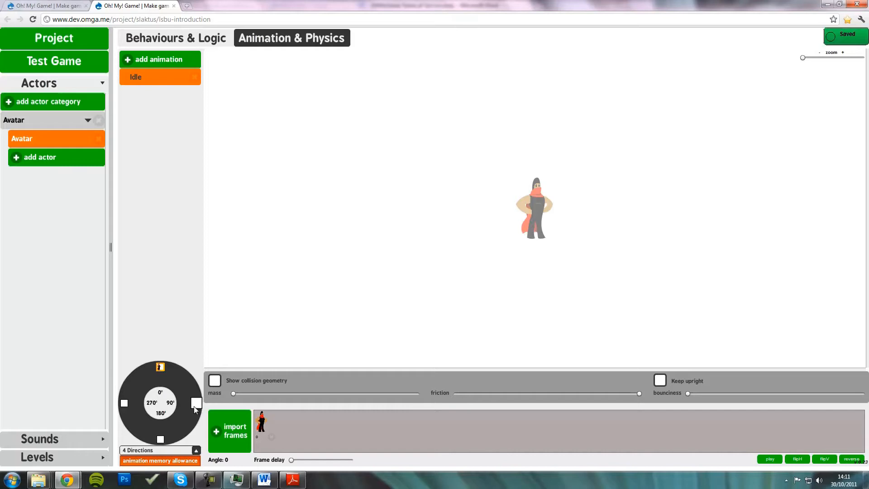
click(194, 450)
click(154, 417)
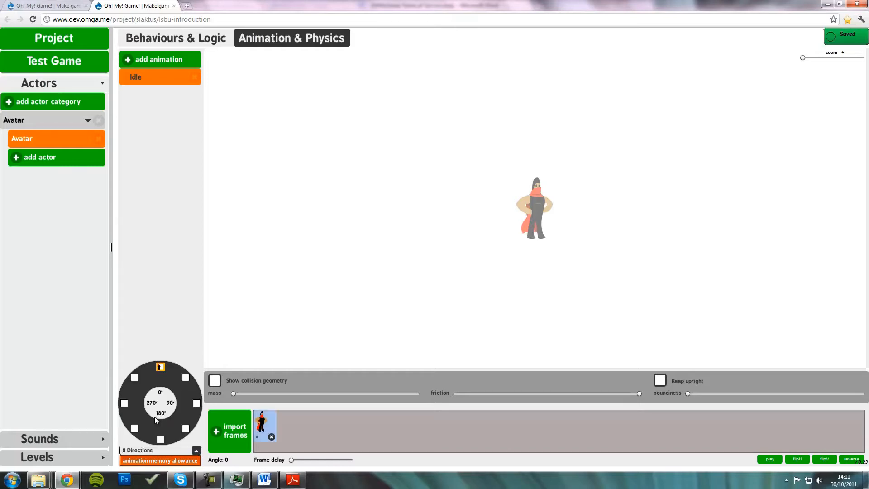
click(197, 451)
click(154, 438)
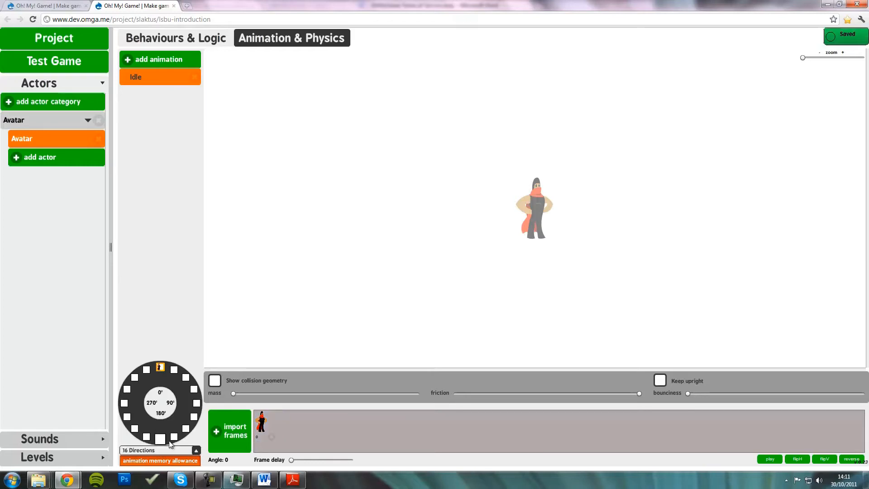
click(196, 450)
click(172, 439)
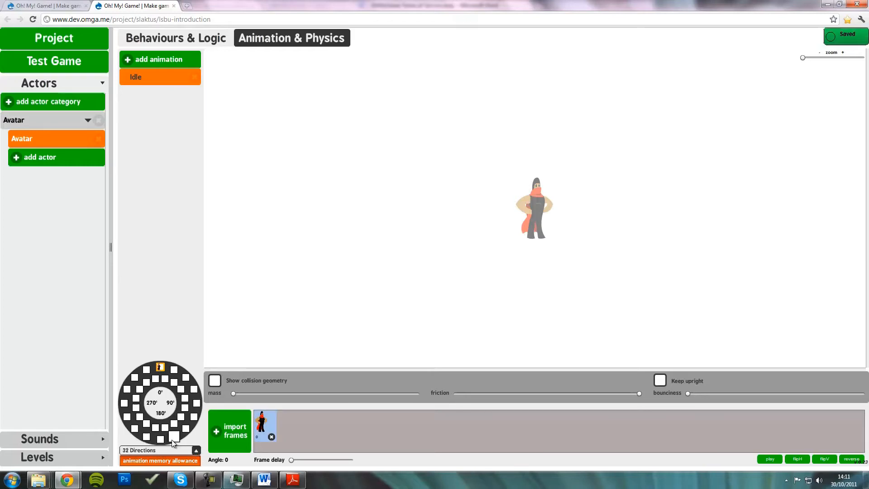
Step: Set the Idle animation's rotation to 4 Directions and delete the ninja frame from the 0° direction
click(196, 450)
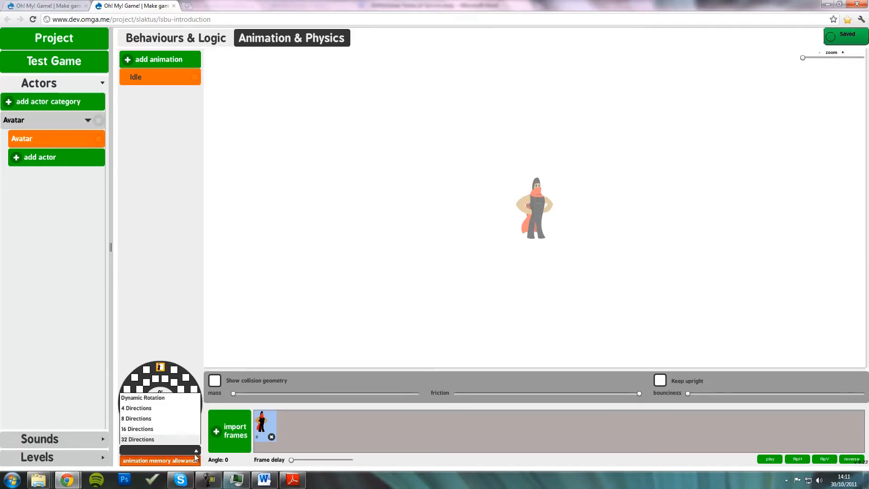
click(174, 413)
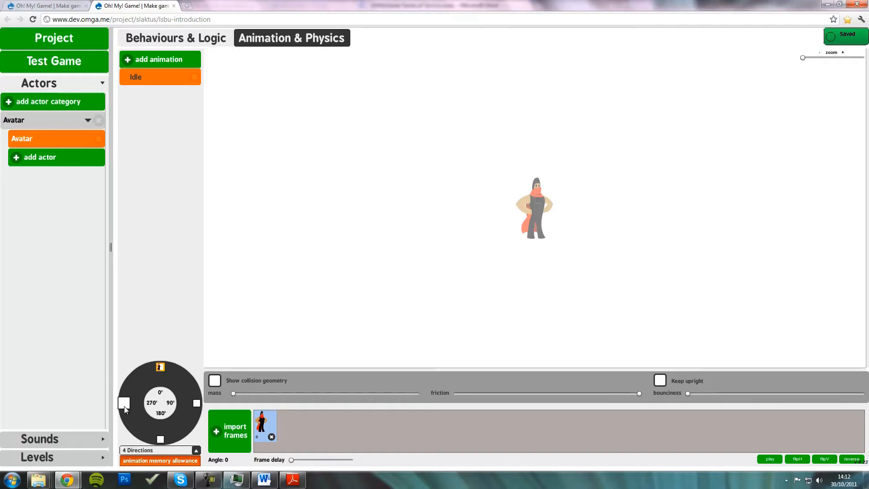
click(162, 371)
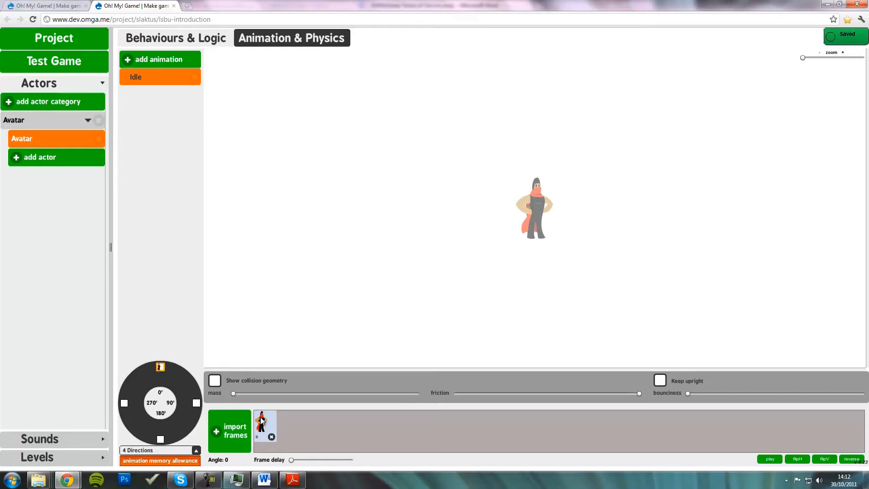
click(271, 437)
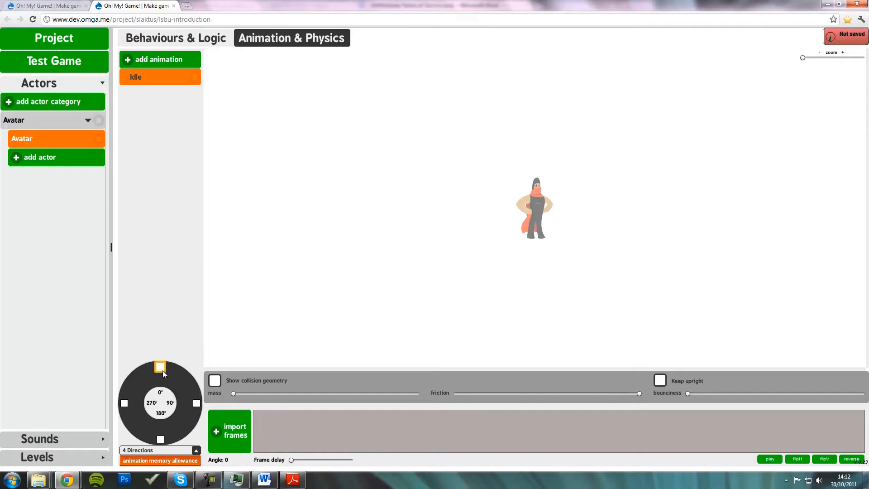
Step: Import ninjaRight.png as the Idle frame for the 90° direction and select that frame
click(197, 403)
click(231, 434)
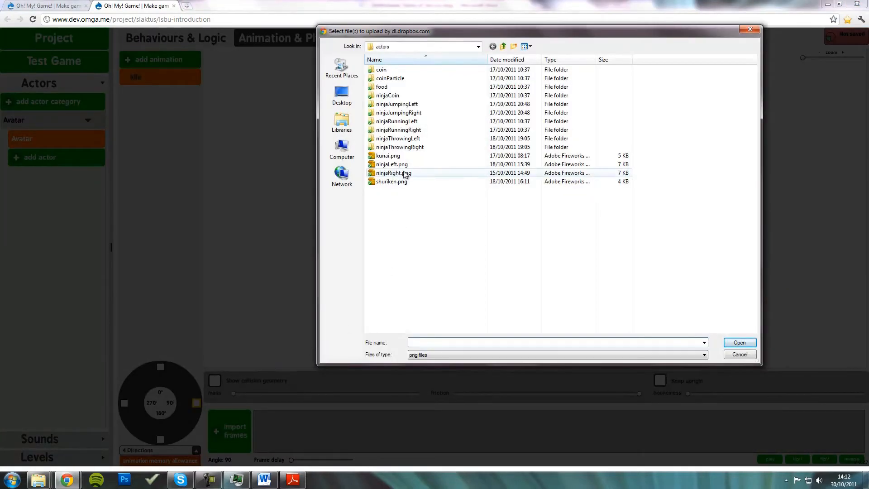
click(405, 174)
double_click(405, 174)
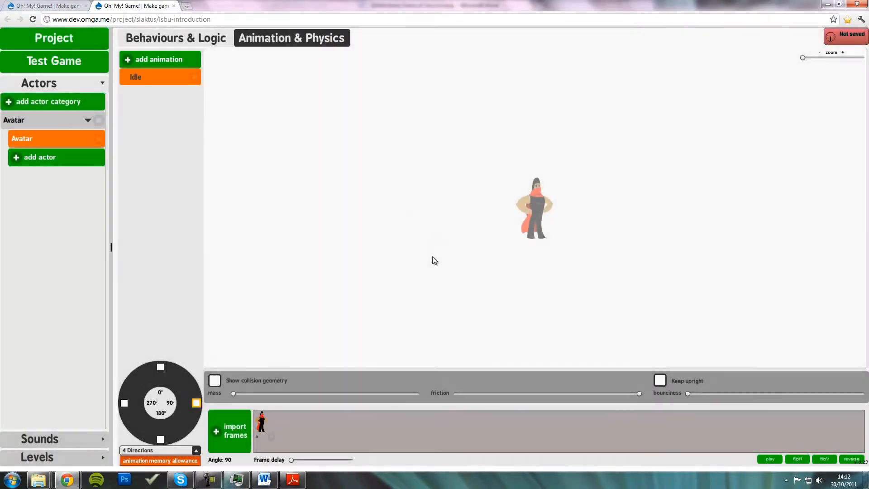
click(265, 428)
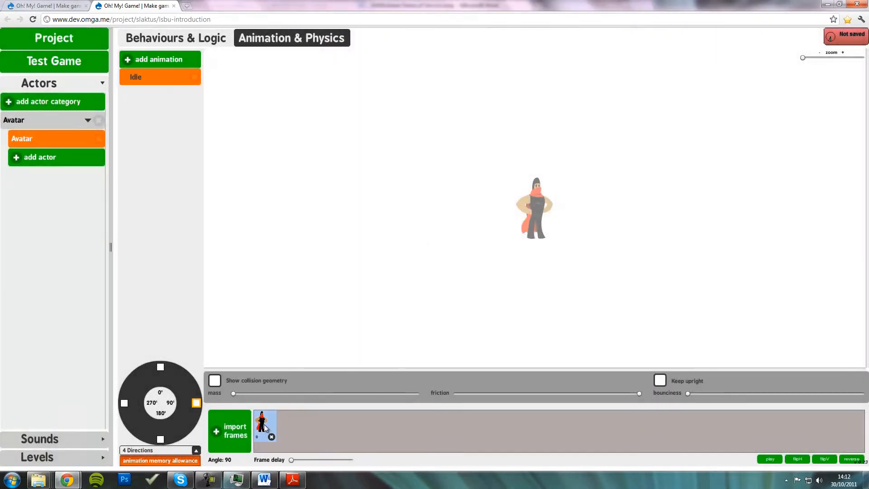
Step: Show the collision geometry on the ninja's Idle frame
mouse_move(802, 58)
mouse_down()
mouse_move(837, 58)
mouse_move(808, 59)
mouse_move(806, 67)
mouse_move(835, 64)
mouse_move(798, 70)
mouse_up()
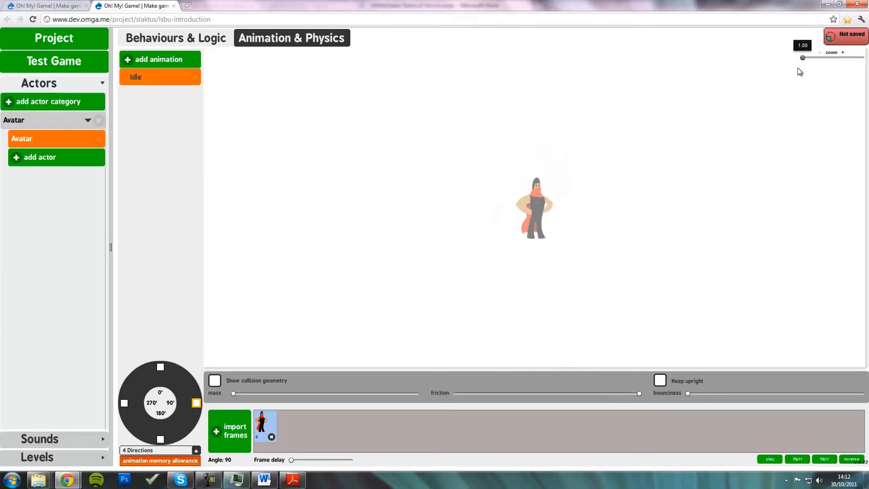
click(216, 383)
click(216, 383)
click(215, 383)
Step: Stretch the collision shape's two lower corners down to the soles of the ninja's feet, slightly inside their outer edges
drag(803, 58, 819, 58)
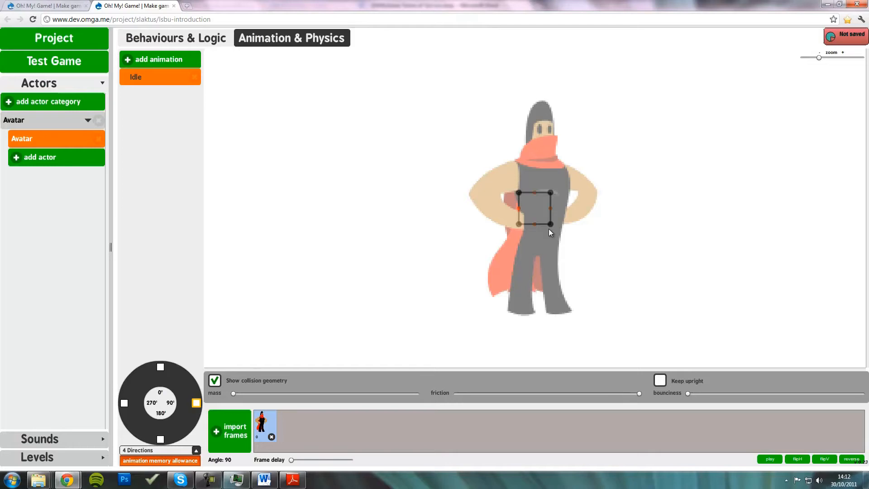
drag(551, 225, 573, 316)
drag(515, 221, 511, 315)
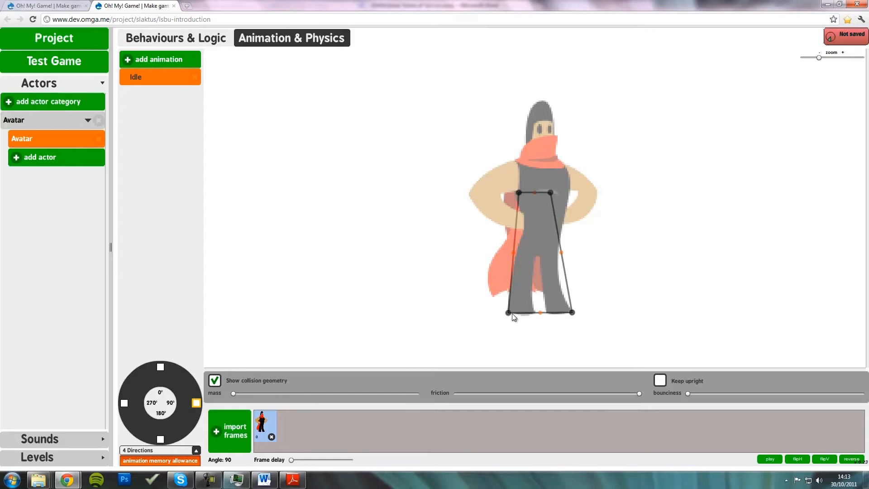
drag(512, 313, 515, 313)
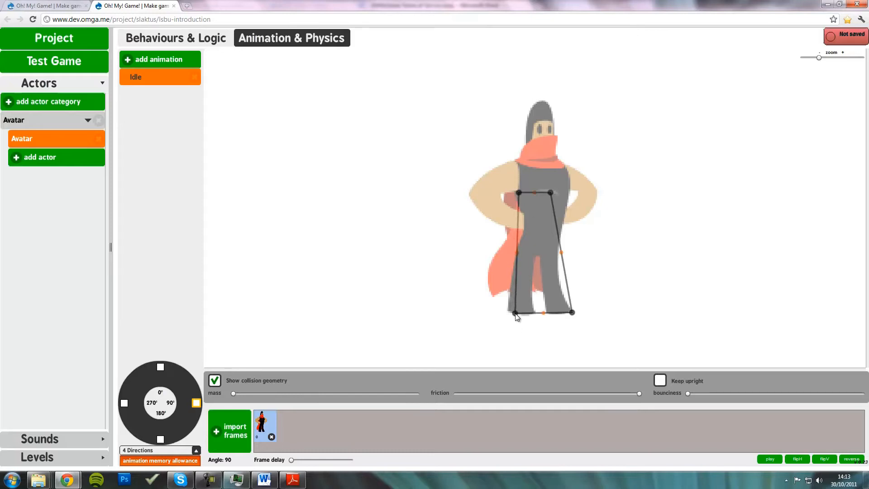
drag(572, 313, 564, 313)
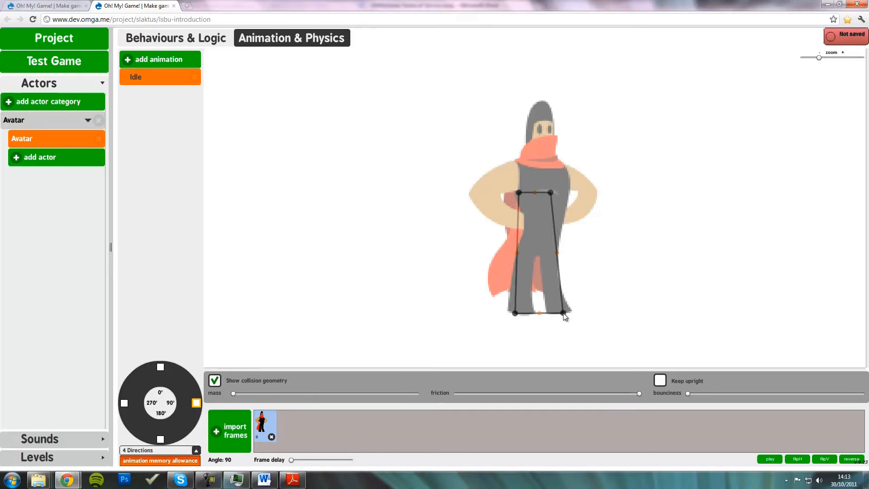
Step: Stretch the collision shape's two upper corners up to the top of the ninja's hood
drag(550, 194, 556, 99)
drag(519, 192, 520, 101)
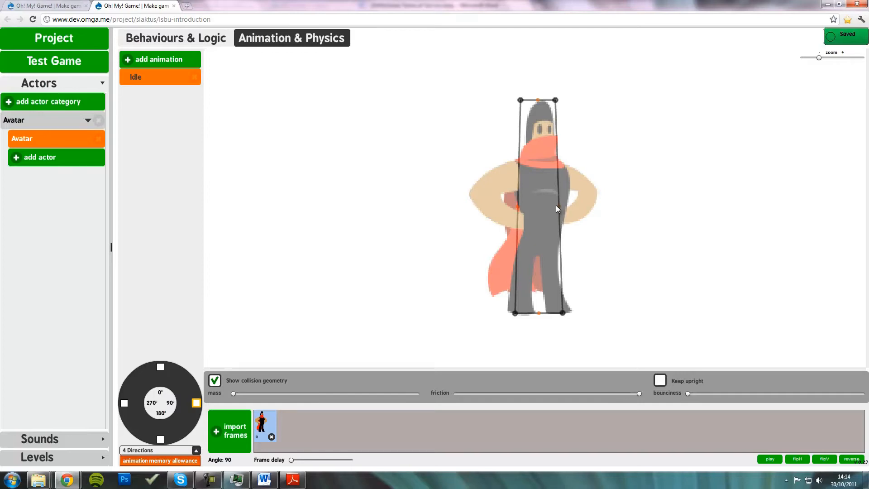
Step: Add four extra corner points to the collision shape, one at each elbow and one out beside each side of the head
drag(560, 207, 469, 193)
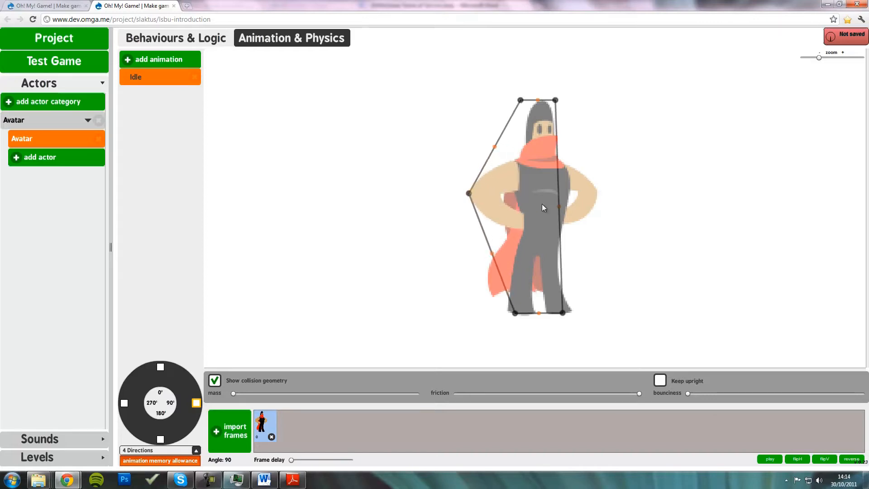
drag(559, 205, 599, 196)
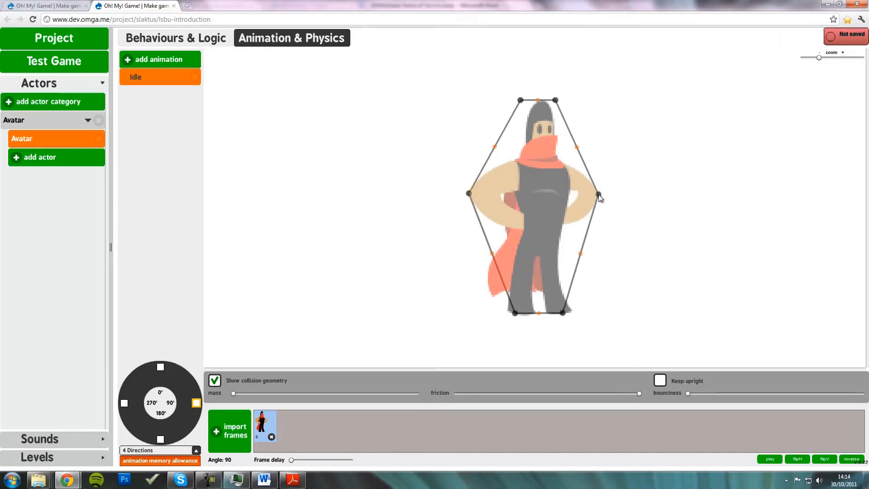
drag(577, 145, 620, 117)
drag(495, 147, 458, 109)
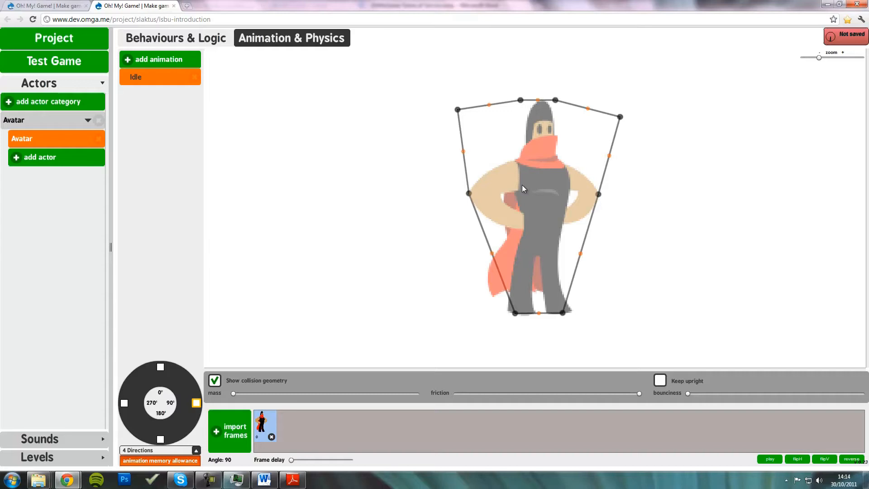
Step: Delete the four extra points beside the head and at the elbows from the collision shape
double_click(458, 110)
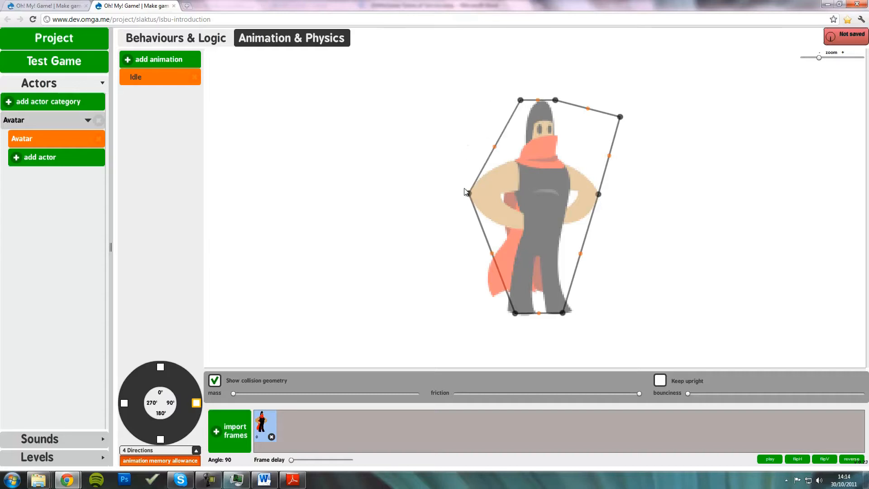
double_click(469, 193)
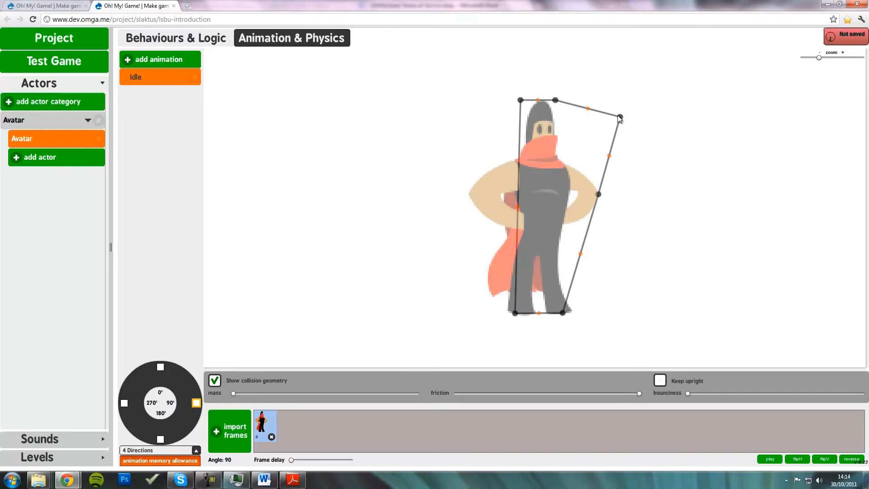
double_click(620, 117)
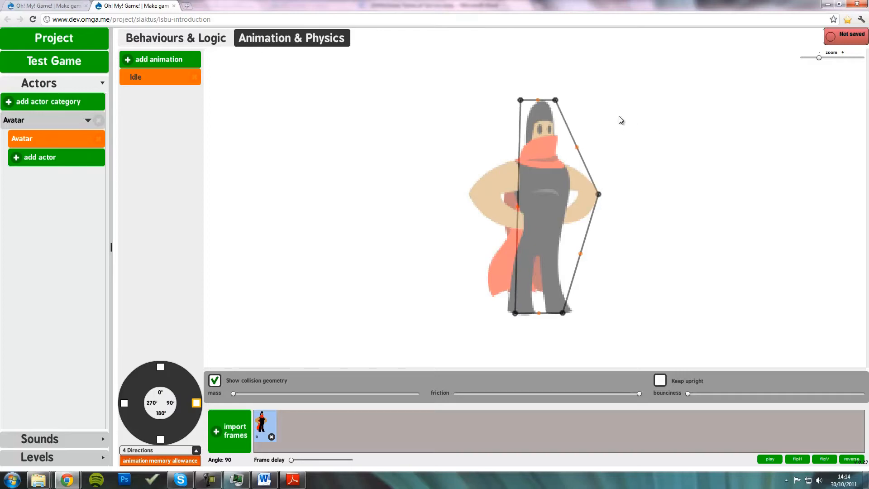
double_click(599, 195)
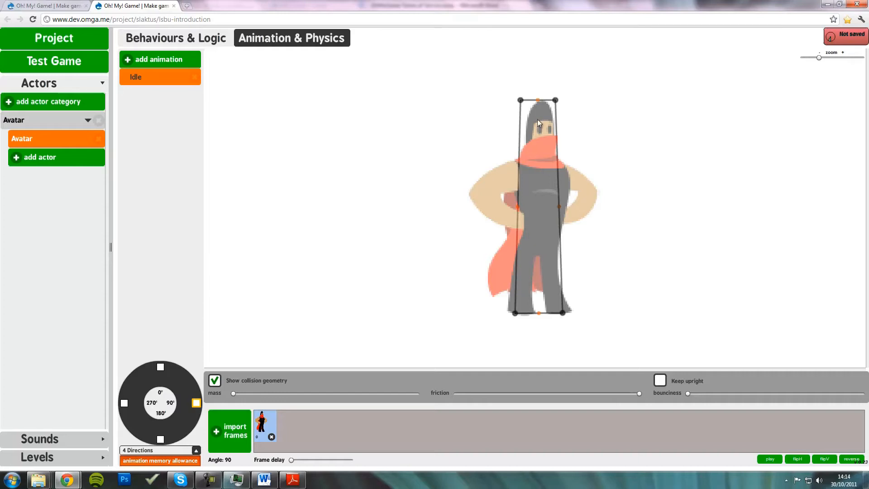
Step: Move the collision shape's upper-left corner inward to the edge of the ninja's hood and enable Keep upright
drag(520, 100, 527, 100)
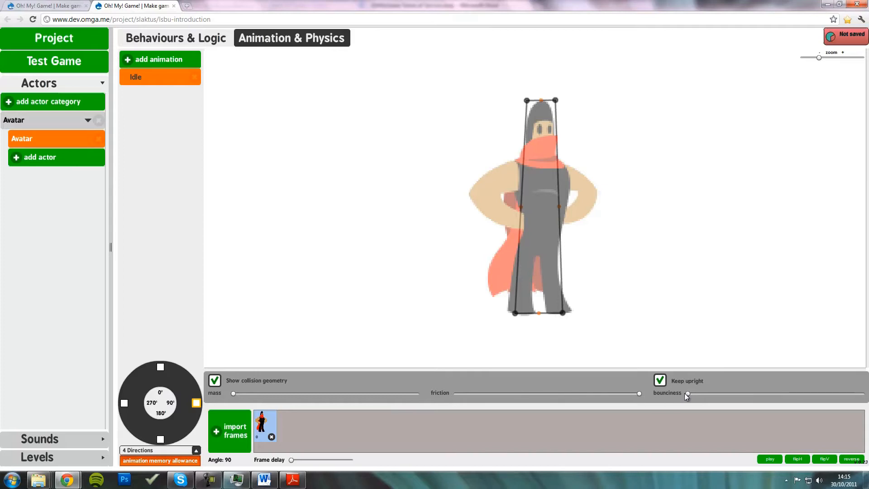
Step: Set the actor's mass slightly above the minimum and its friction to about half of the range
drag(239, 395, 316, 396)
drag(431, 398, 251, 399)
drag(421, 401, 226, 398)
drag(232, 394, 259, 402)
Step: Try the actor's bounciness at its maximum and return it to the minimum
click(687, 393)
mouse_move(687, 393)
mouse_down()
mouse_move(863, 394)
mouse_move(681, 405)
mouse_up()
drag(688, 393, 863, 394)
drag(862, 394, 685, 399)
click(688, 396)
Step: Import ninjaRight.png as the Idle frame for the 270° direction
click(196, 406)
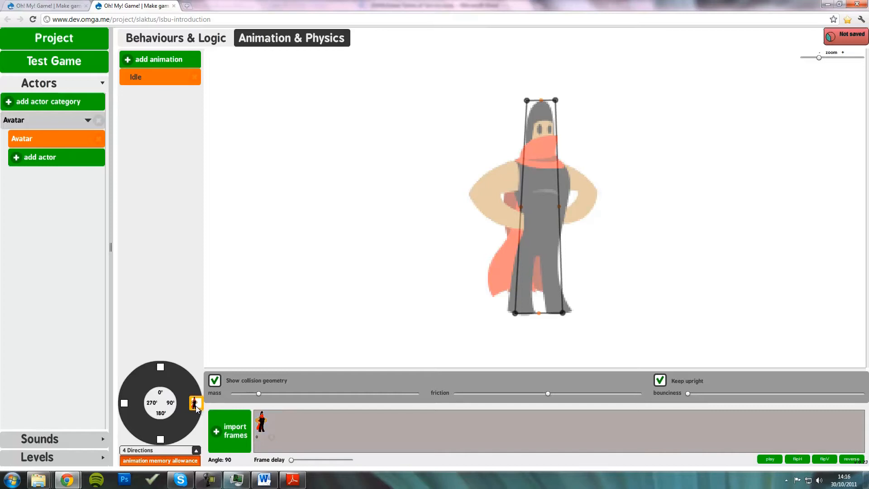
click(125, 403)
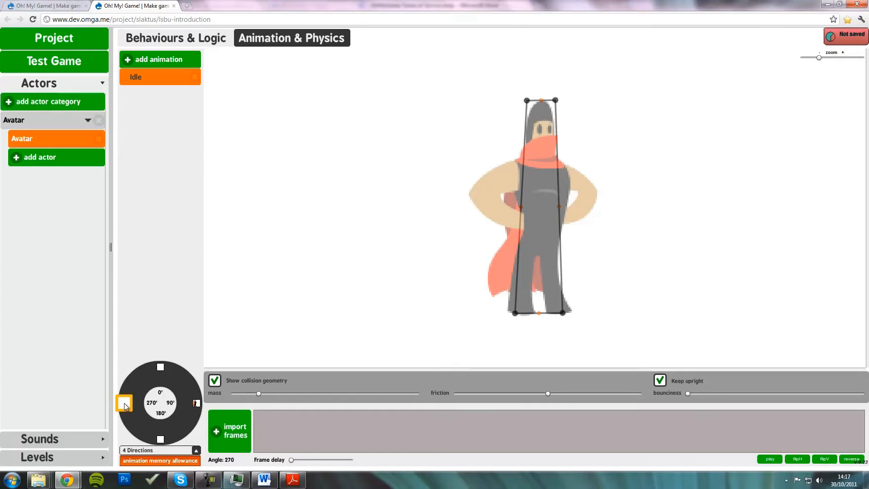
click(229, 434)
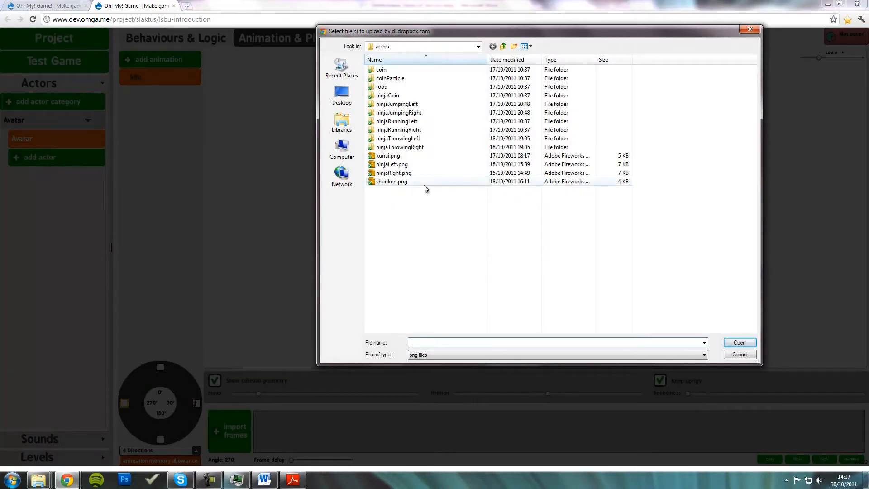
double_click(394, 172)
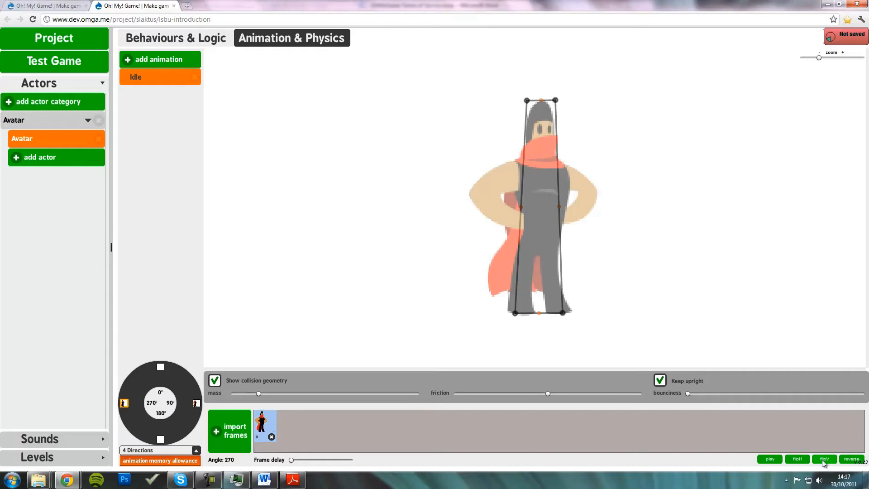
Step: Flip the 270° Idle frame horizontally and compare the collision fit with the 90° direction
click(799, 460)
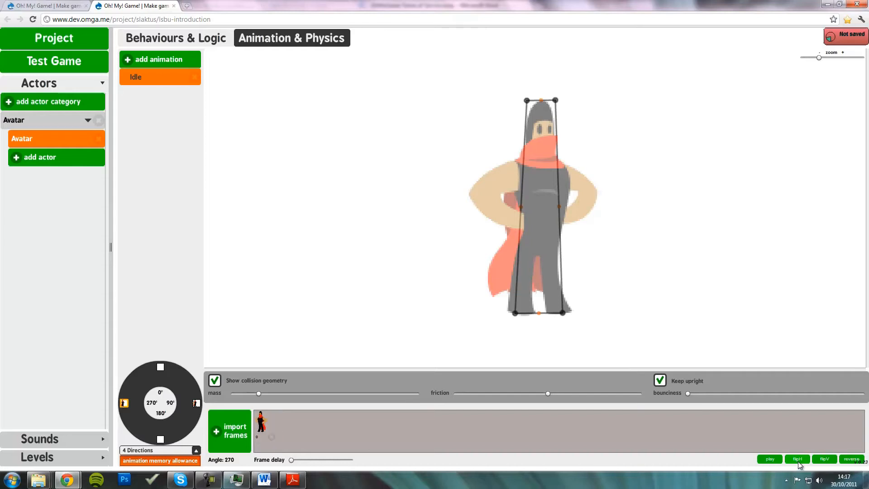
click(258, 421)
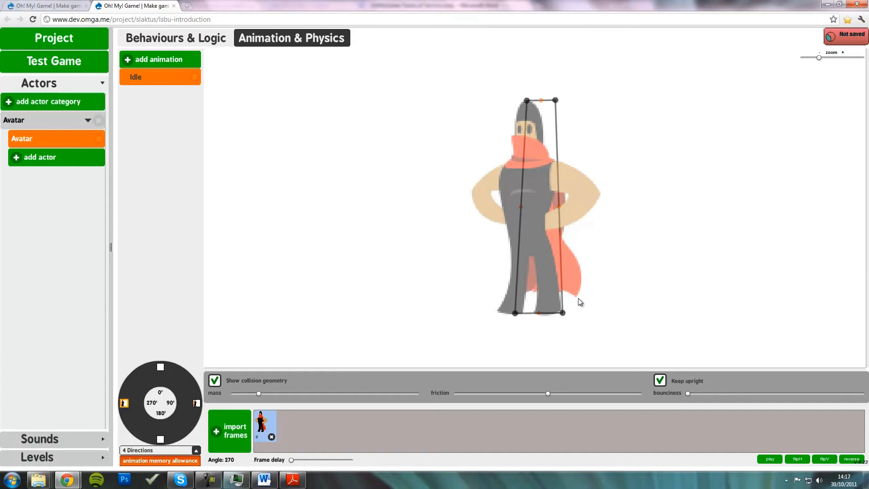
click(196, 403)
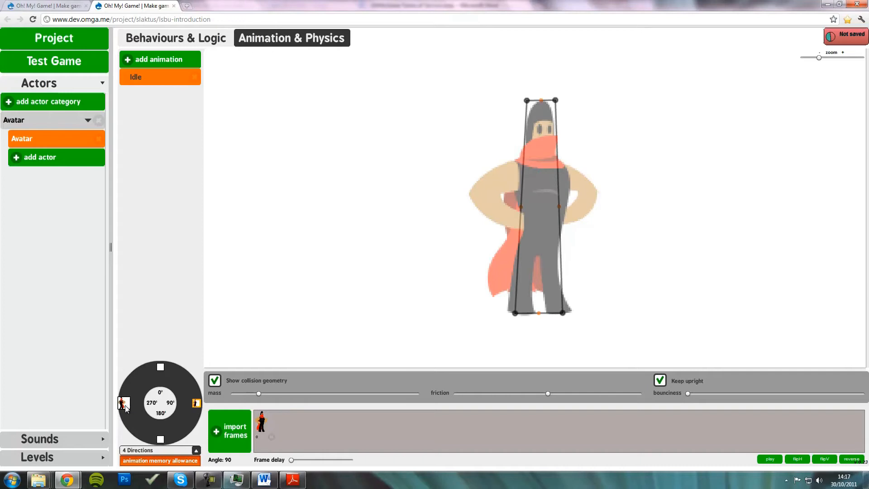
click(124, 403)
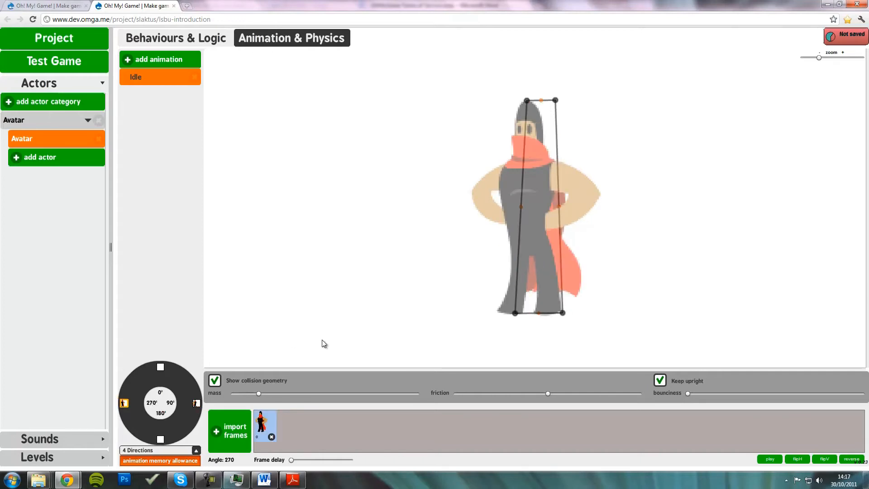
Step: Shift the collision shape's lower and upper corners left to fit the feet and hood of the 270° ninja
drag(515, 312, 507, 313)
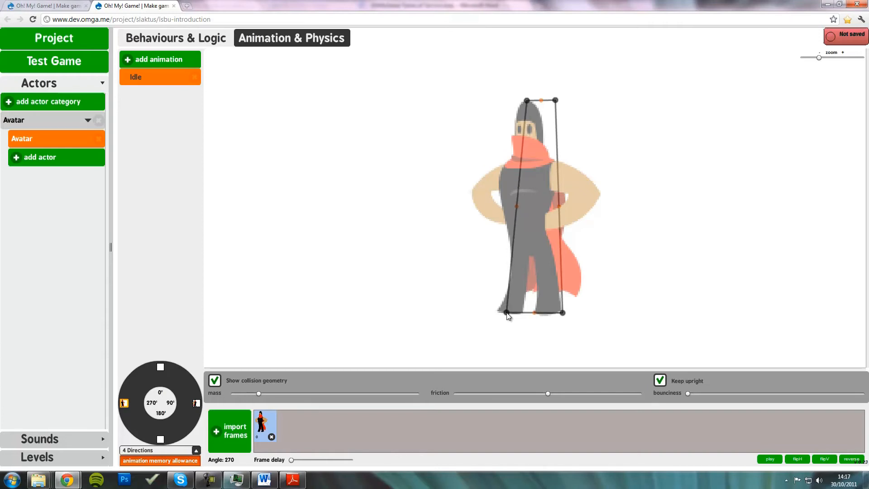
drag(563, 312, 554, 312)
drag(527, 100, 546, 104)
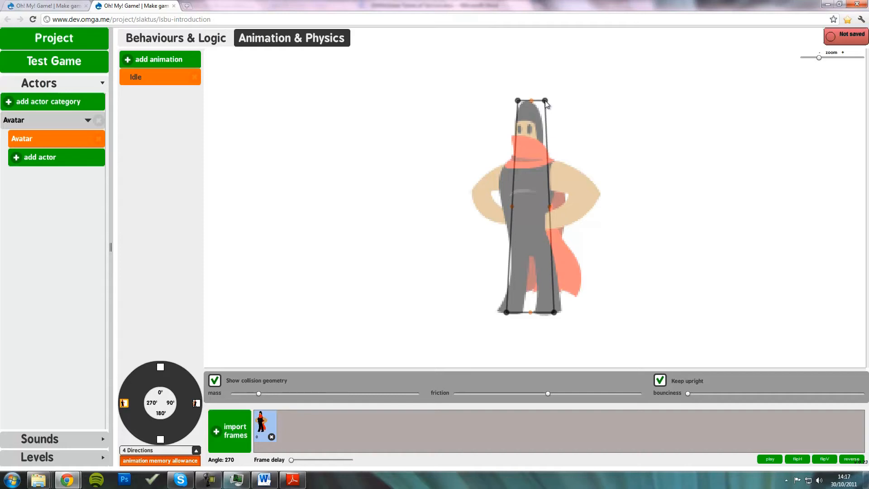
Step: Move the collision shape's upper corners slightly right as a compromise between the 90° and 270° frames, checking both directions
click(194, 405)
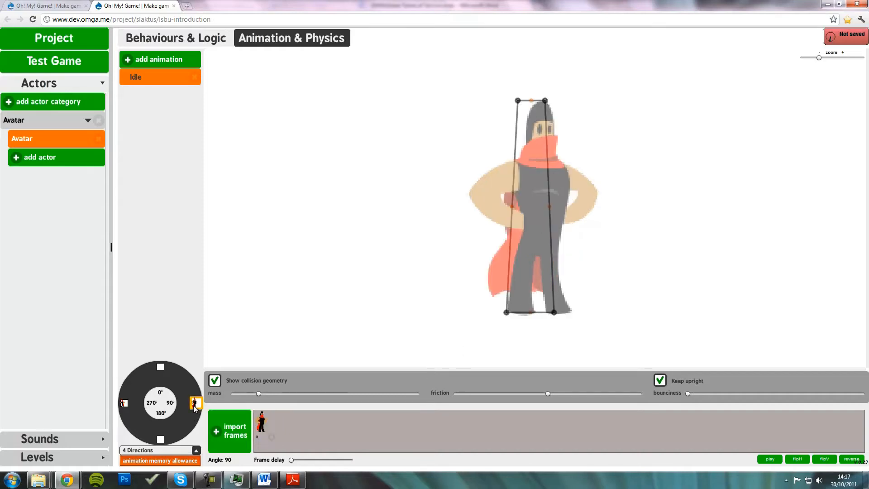
mouse_move(545, 100)
mouse_down()
mouse_move(518, 98)
mouse_move(549, 100)
mouse_up()
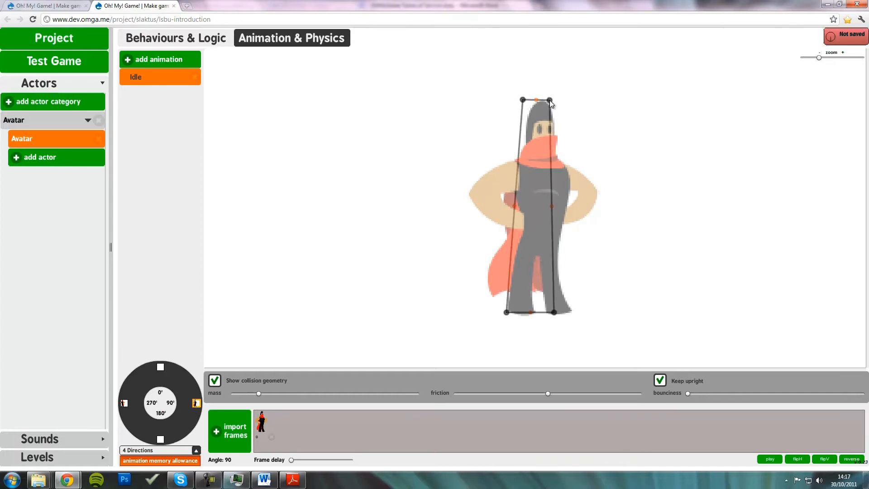
click(124, 403)
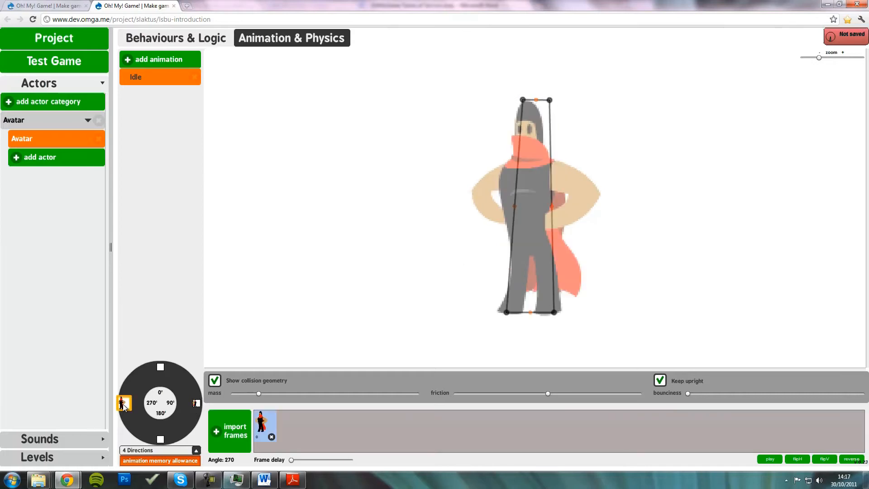
click(196, 403)
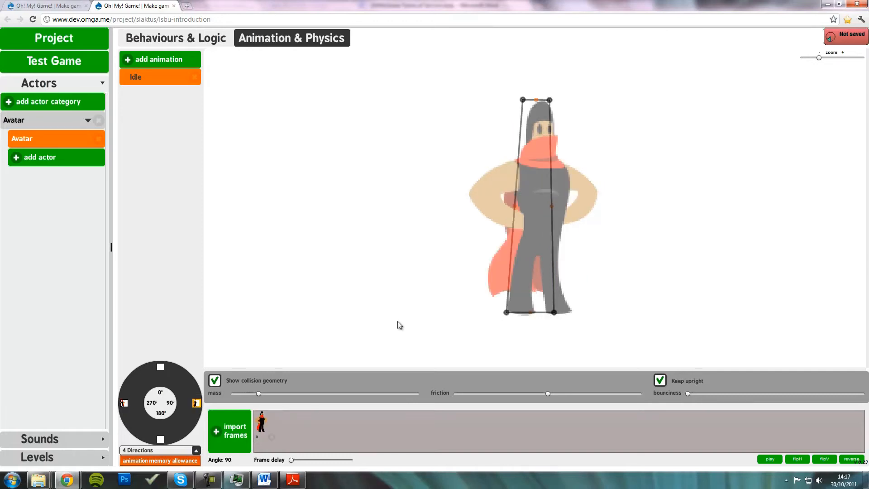
Step: Add an animation named Running and set its rotation to 4 Directions
click(167, 60)
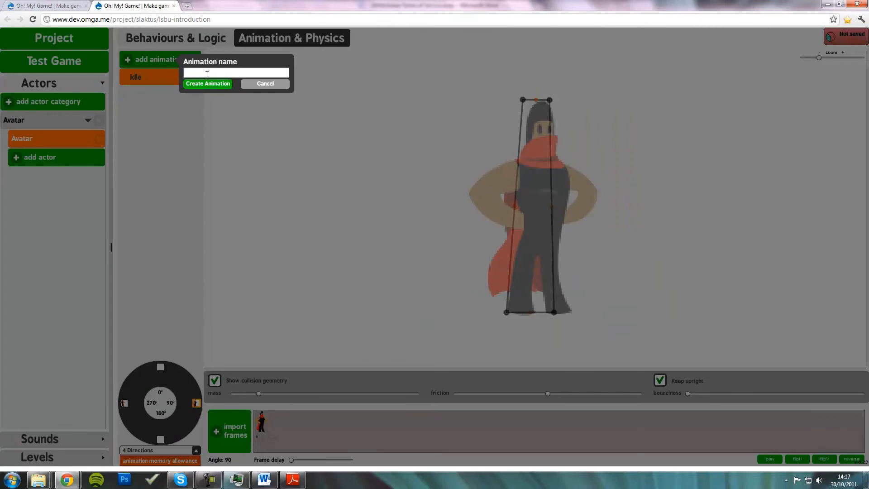
text(Running)
click(211, 84)
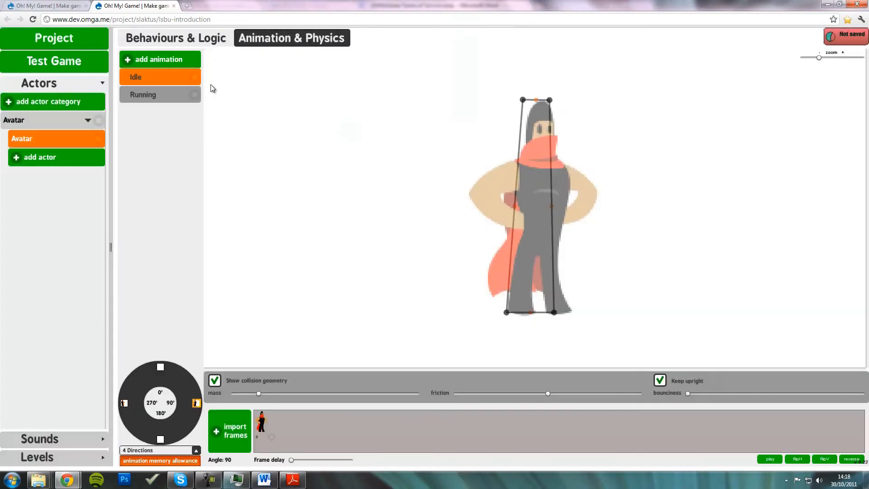
click(151, 96)
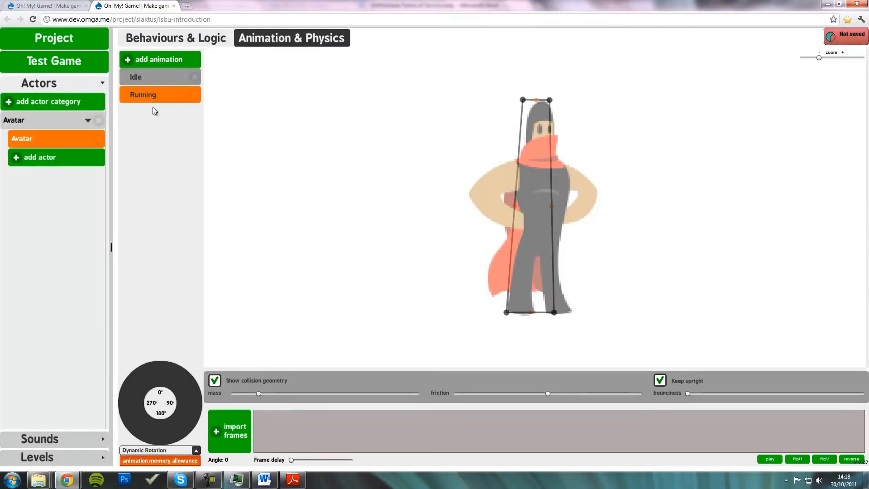
click(197, 451)
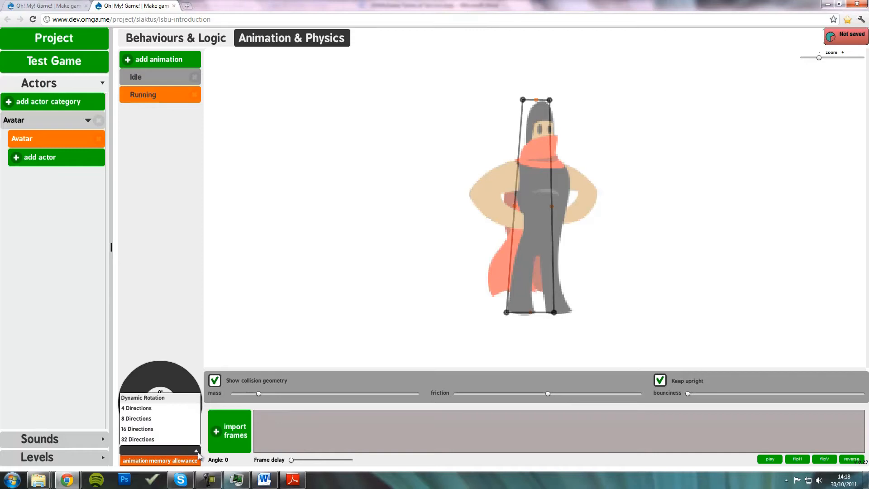
click(173, 410)
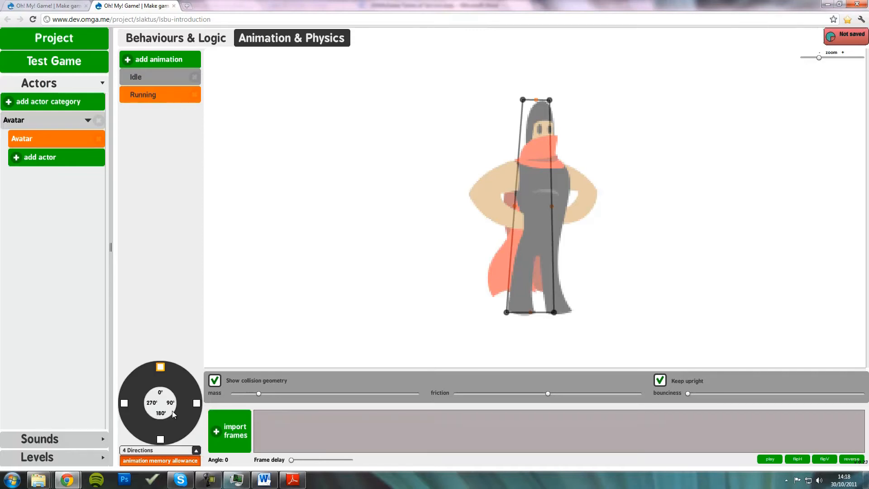
Step: Import ninjaRunning01.png through ninjaRunning06.png from the ninjaRunningRight folder as the Running frames for the 90° direction
click(196, 404)
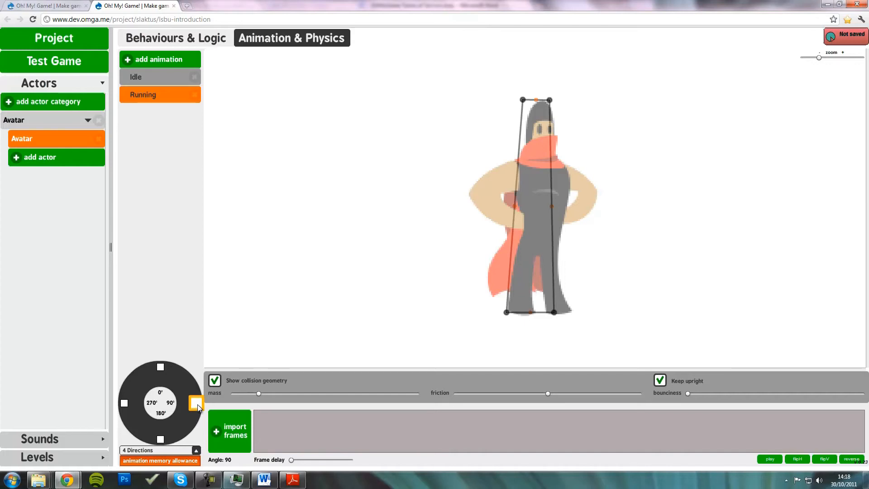
click(232, 439)
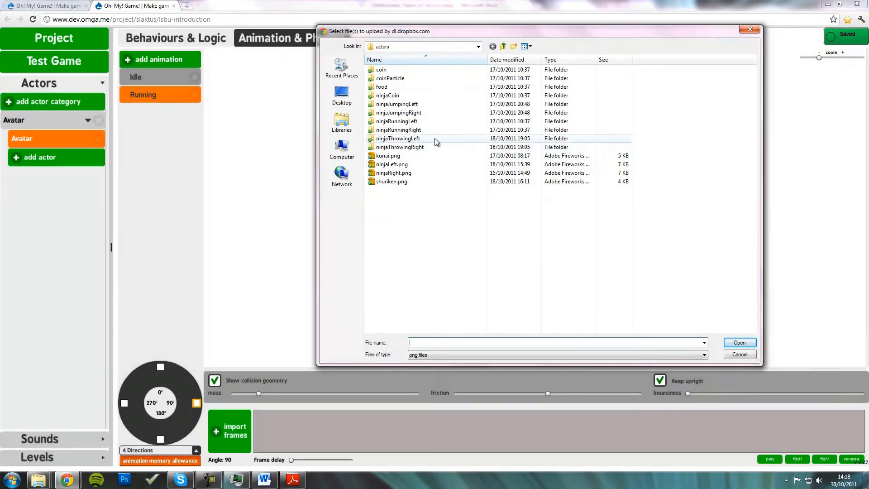
double_click(430, 129)
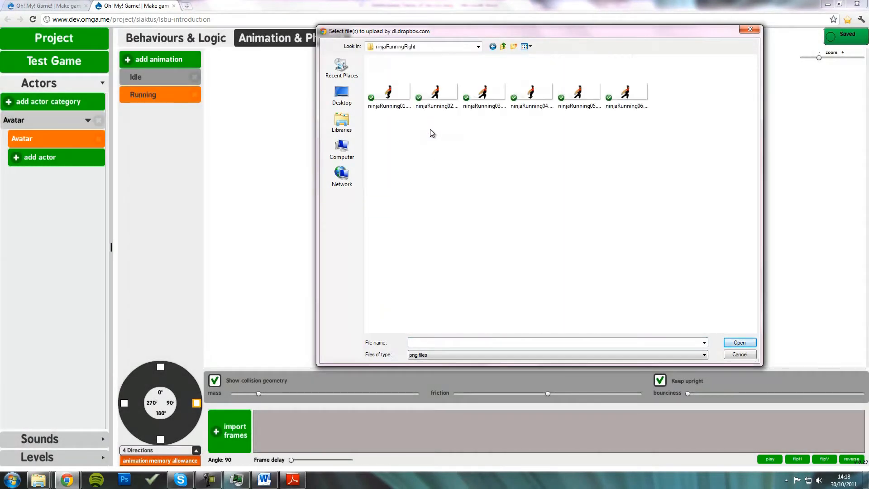
click(398, 99)
key(ctrl+a)
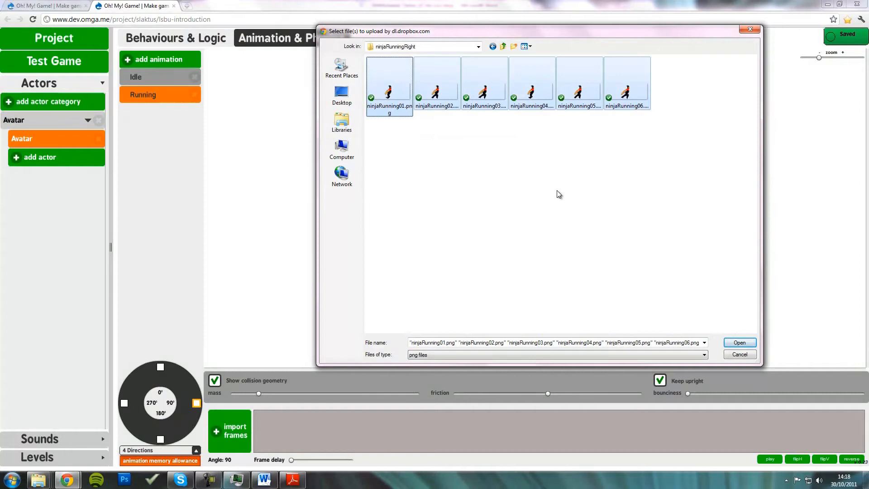
click(750, 345)
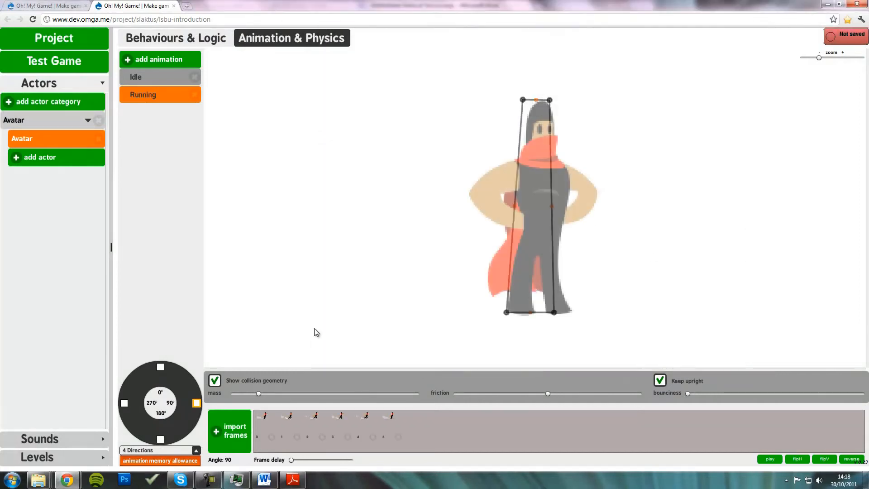
Step: Examine the six 90° Running frames one by one, comparing the leg poses to check their order
click(267, 427)
click(290, 426)
click(315, 425)
click(341, 426)
click(366, 426)
click(384, 420)
click(265, 423)
click(287, 425)
click(314, 422)
click(348, 425)
click(365, 424)
click(391, 420)
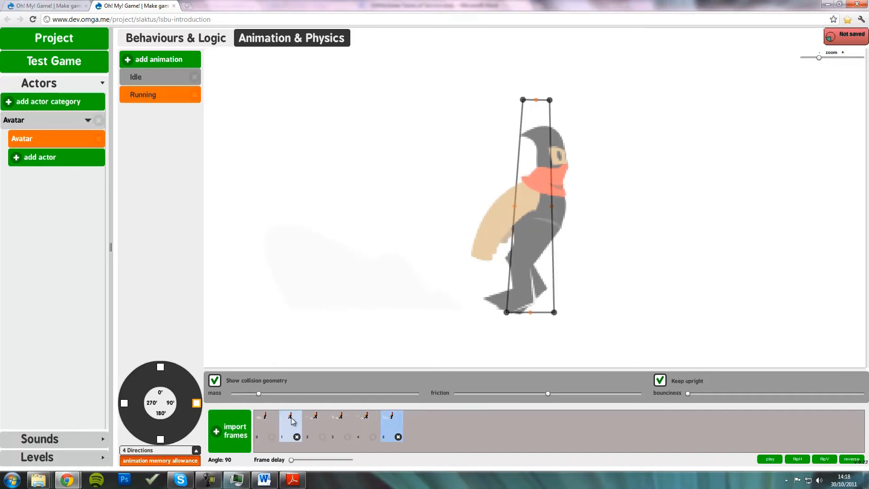
click(268, 421)
click(290, 423)
click(316, 423)
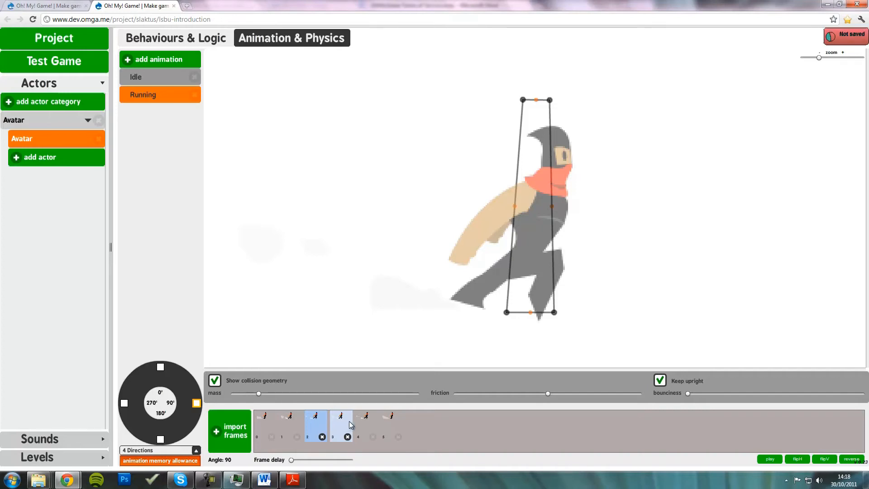
click(269, 424)
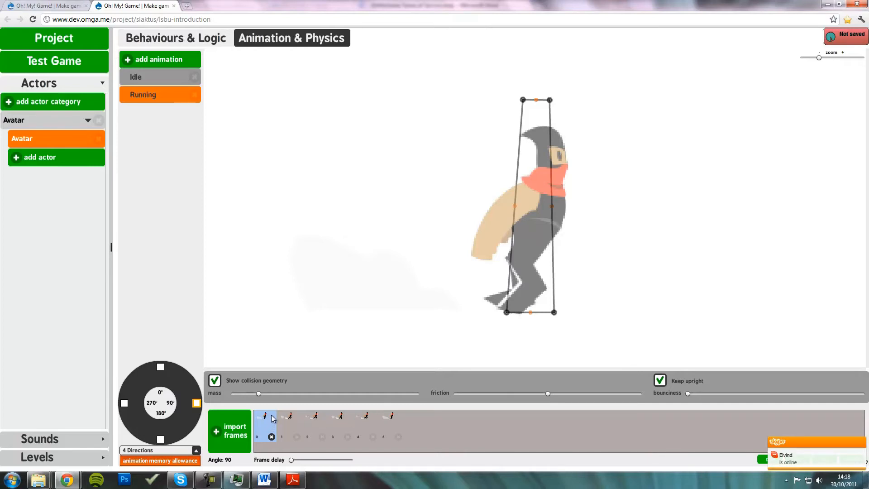
click(291, 419)
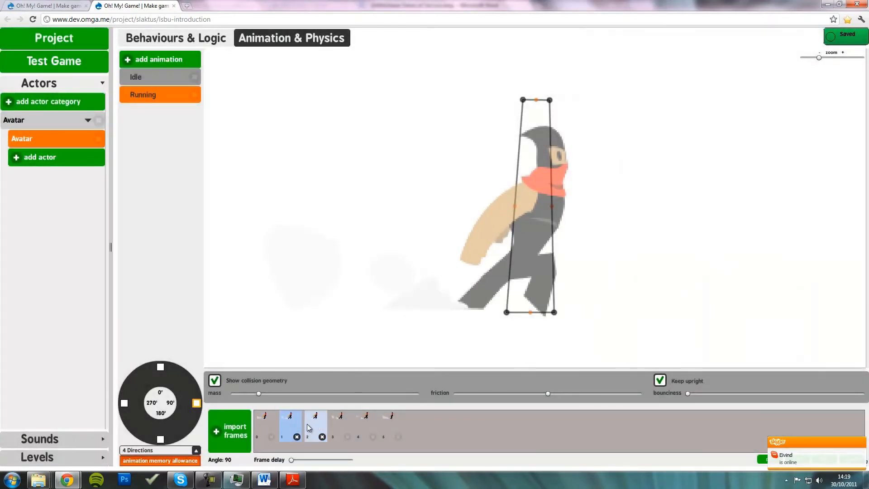
click(267, 429)
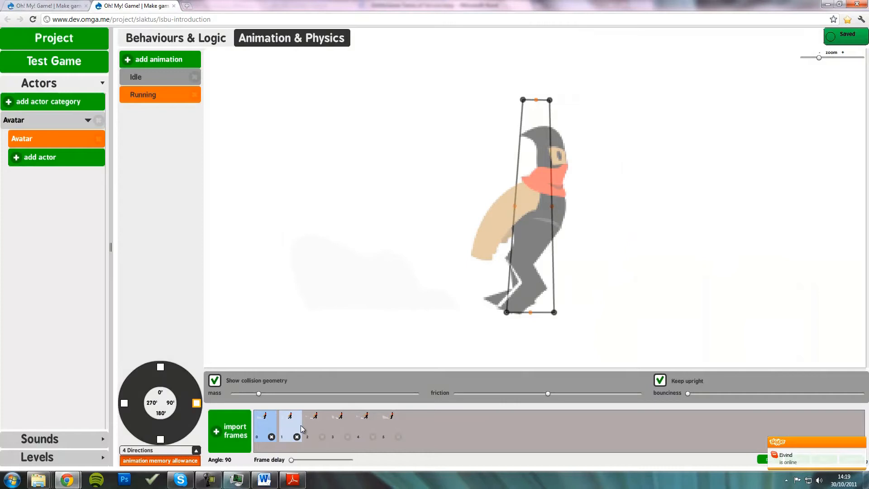
click(316, 425)
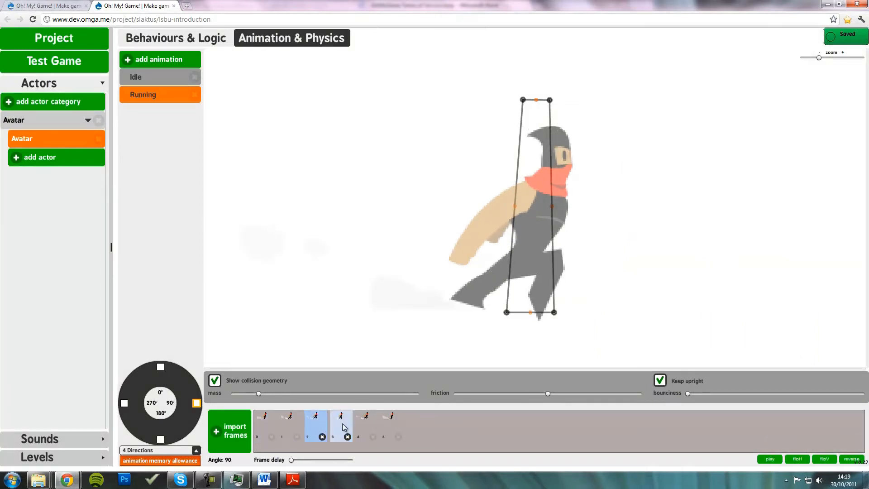
click(344, 427)
click(367, 427)
click(391, 428)
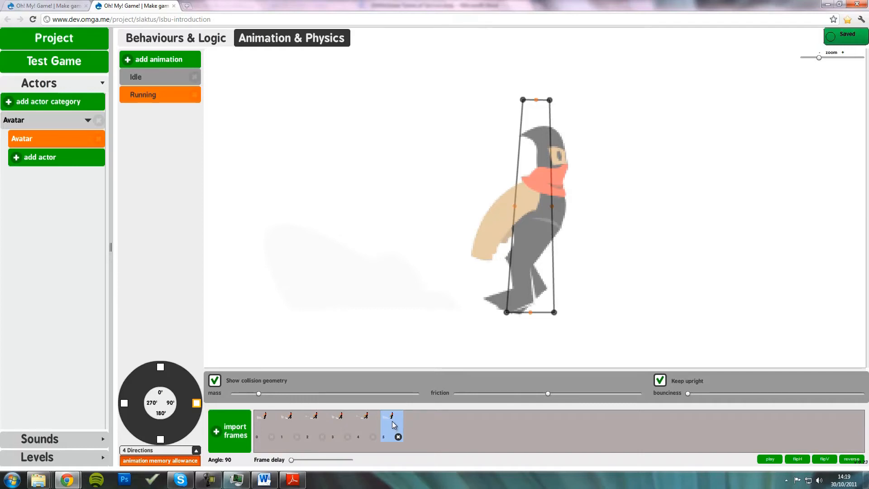
click(264, 428)
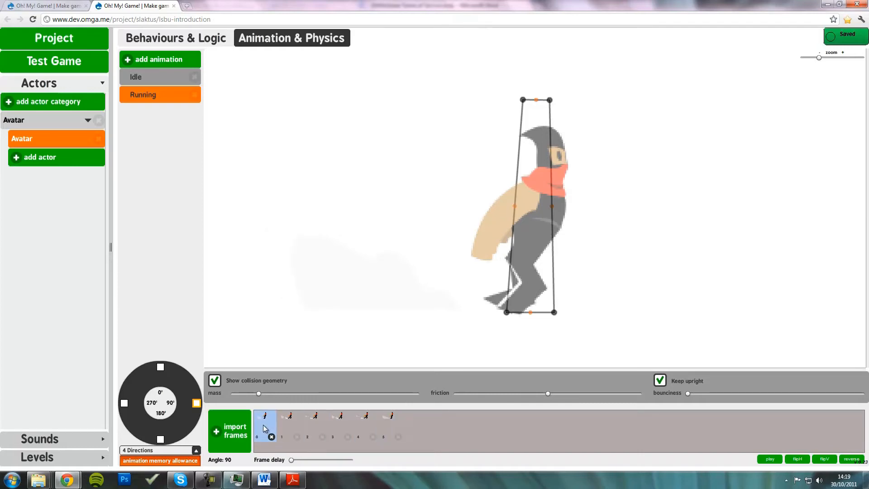
click(291, 423)
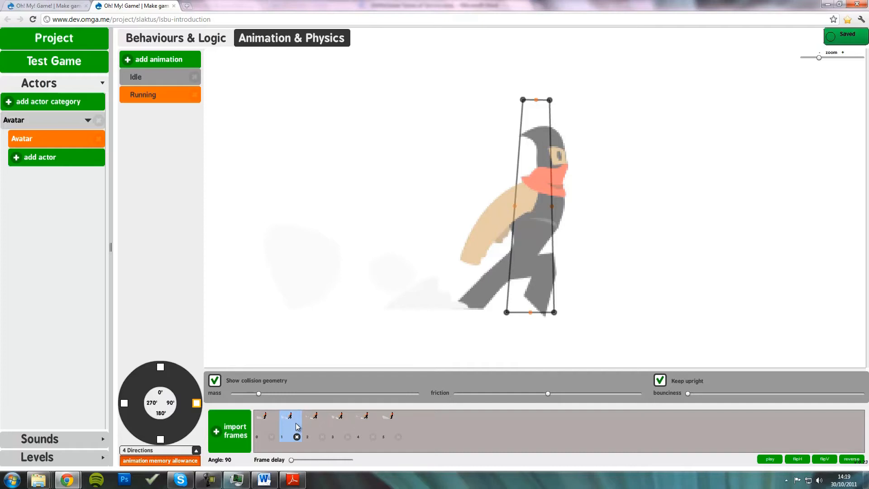
click(315, 426)
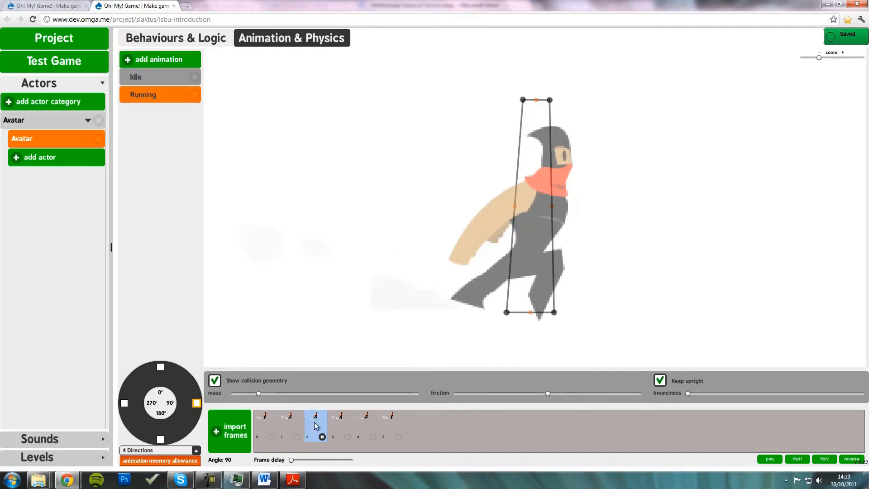
click(342, 426)
click(372, 424)
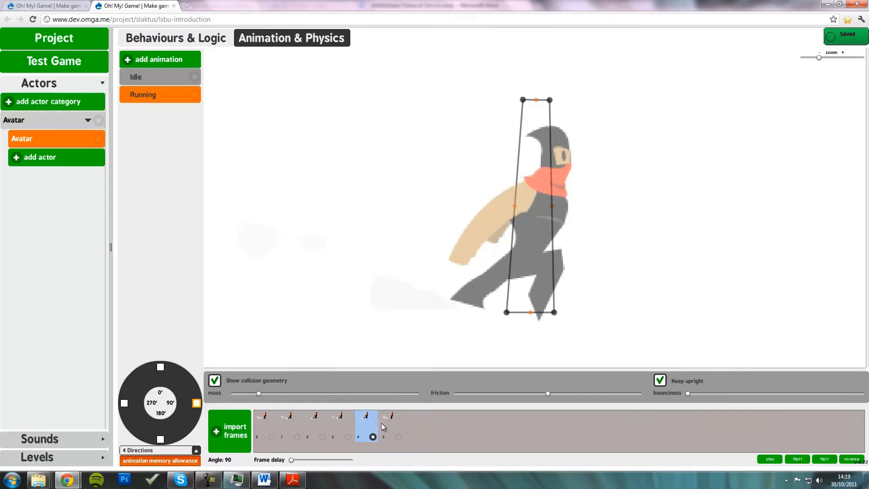
click(391, 426)
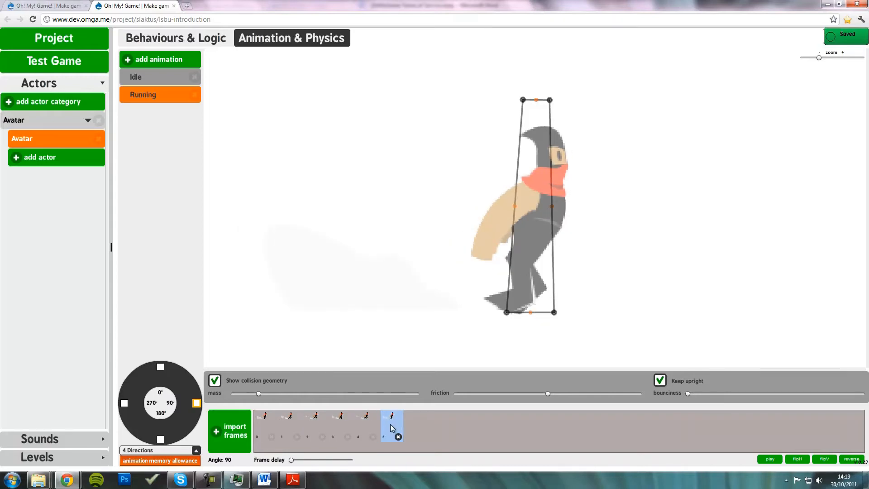
Step: Move the last 90° Running frame to fourth place in the sequence and check the frames that follow it
drag(391, 425, 331, 425)
click(370, 424)
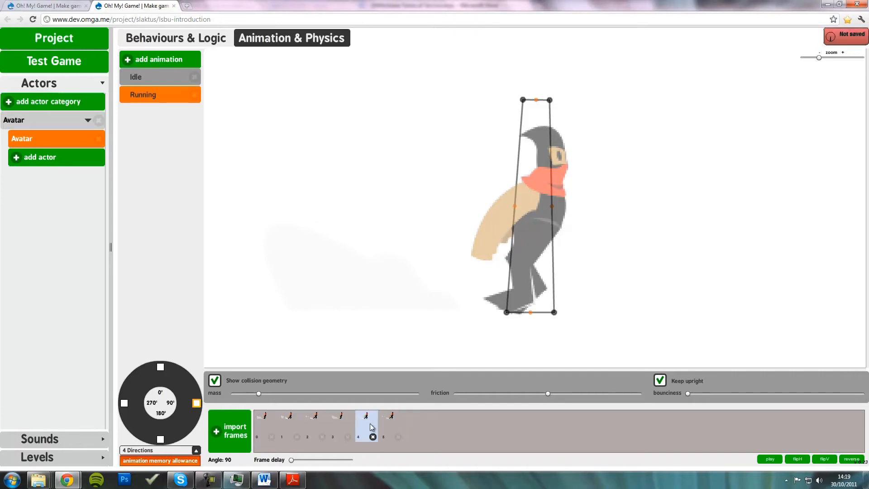
click(390, 424)
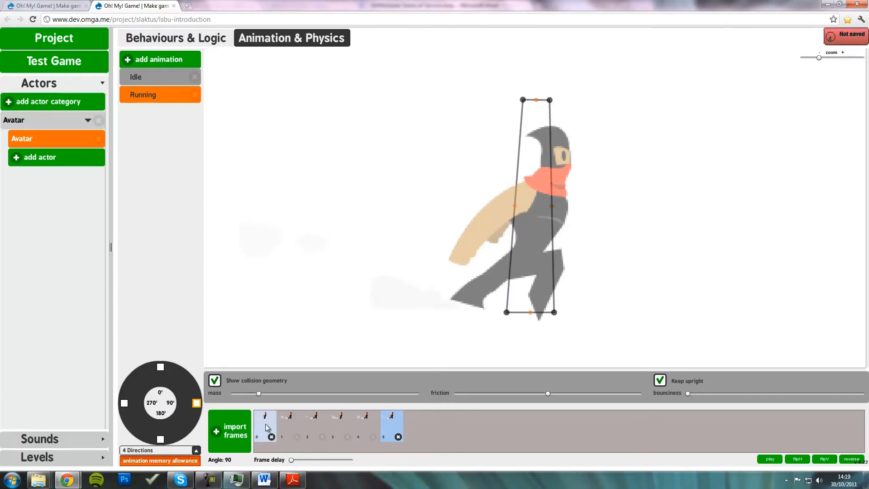
Step: Step through the reordered 90° Running frames, then preview the animation and stop the playback
click(266, 424)
click(294, 424)
click(317, 426)
click(341, 426)
click(369, 427)
click(391, 426)
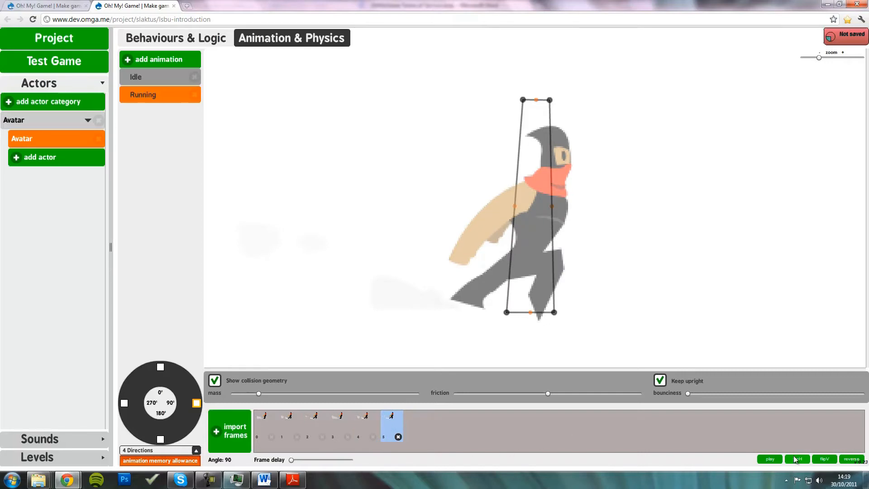
click(770, 459)
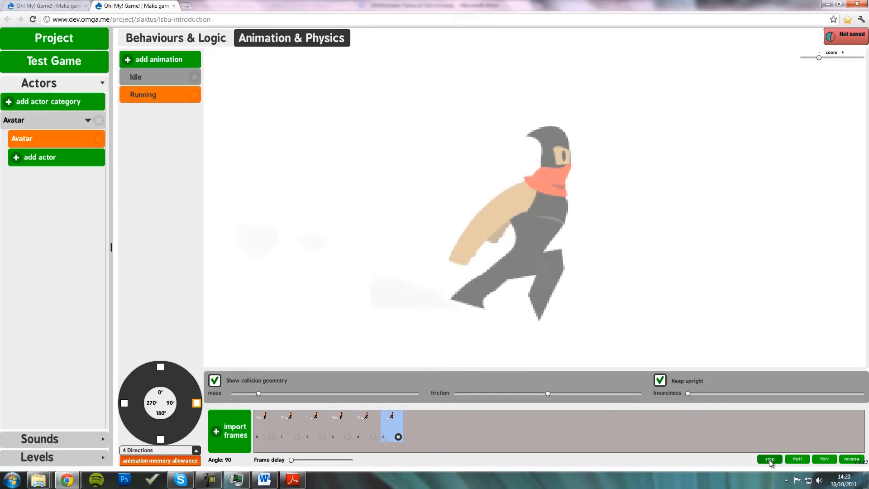
click(770, 459)
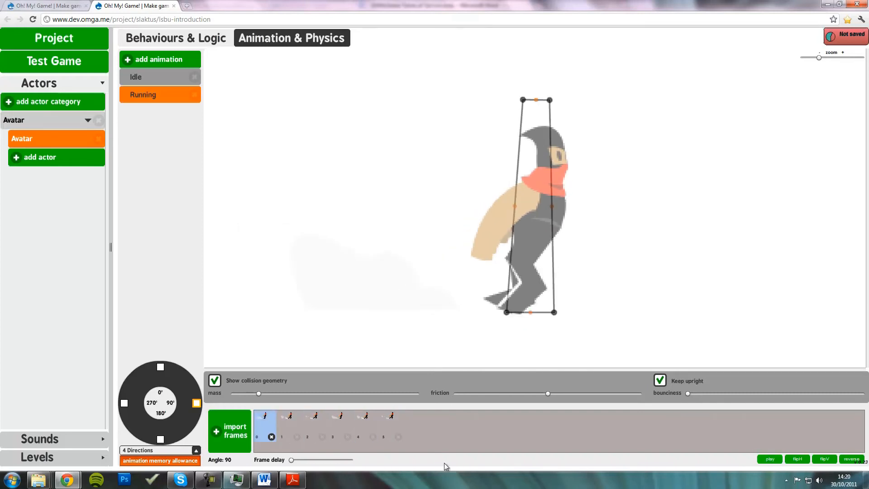
Step: Try a longer frame delay on all six 90° Running frames, preview it, and return the delay to its minimum
shift+click(393, 423)
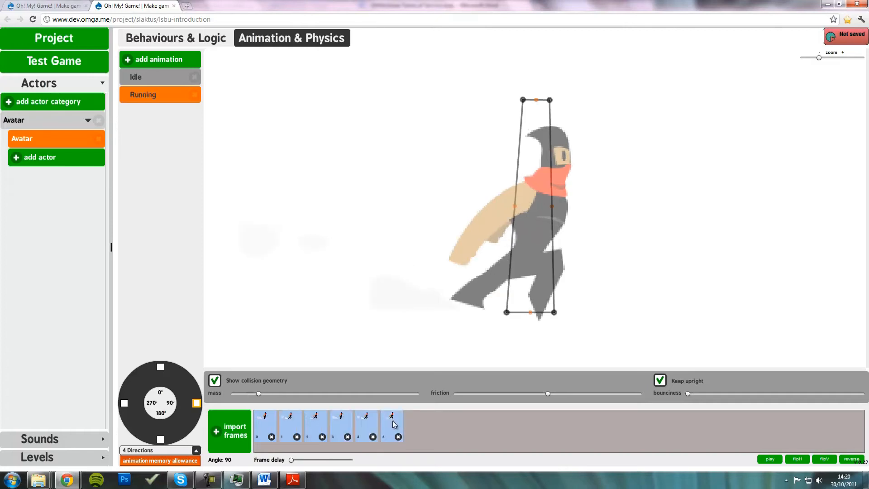
mouse_move(293, 463)
click(770, 459)
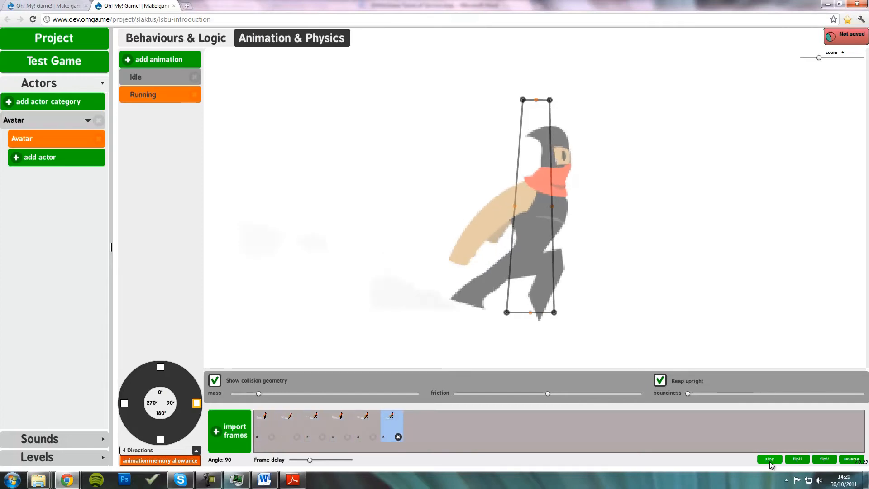
click(769, 460)
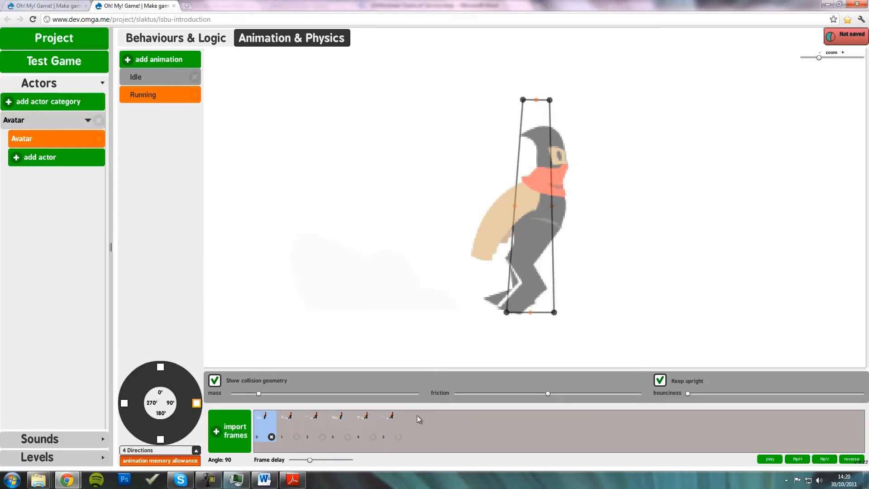
shift+click(394, 423)
drag(310, 461, 291, 462)
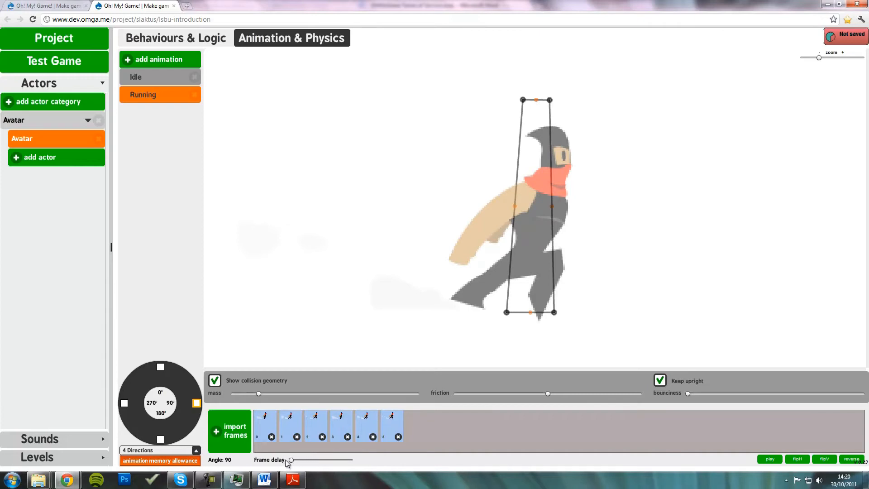
Step: Select the third and sixth 90° Running frames together and raise their frame delay slightly above the minimum
click(318, 425)
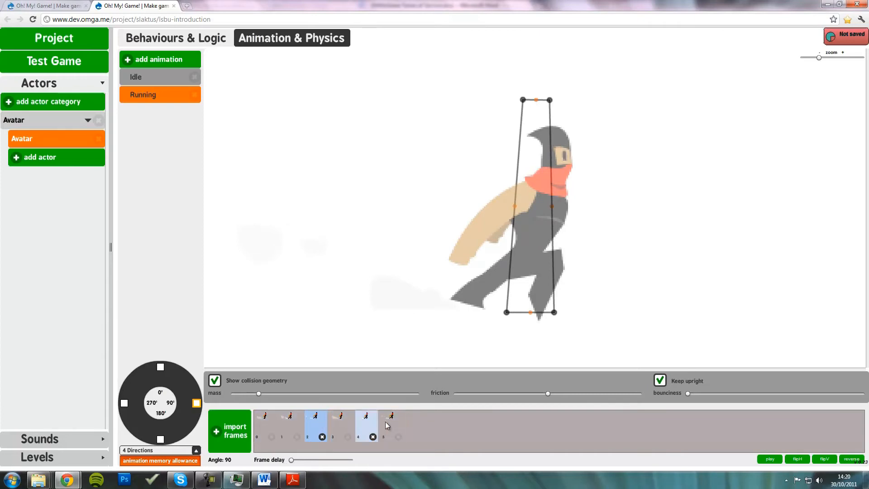
click(392, 424)
click(312, 427)
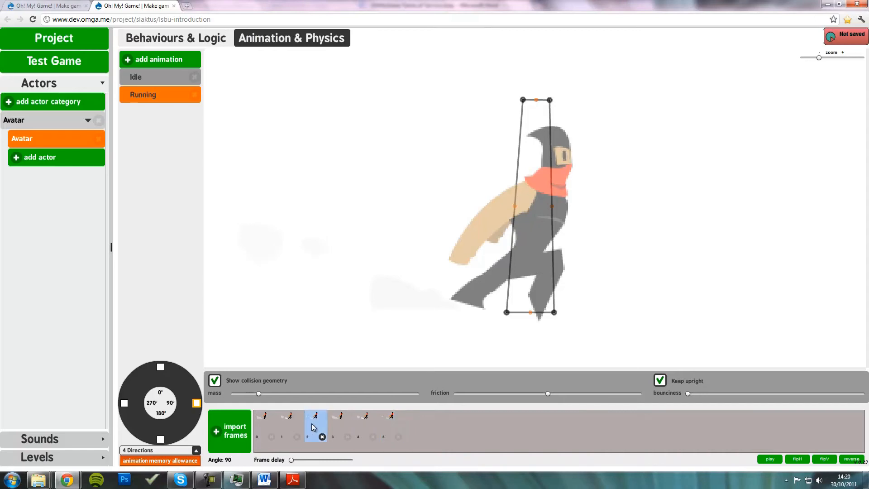
ctrl+click(392, 424)
mouse_move(292, 459)
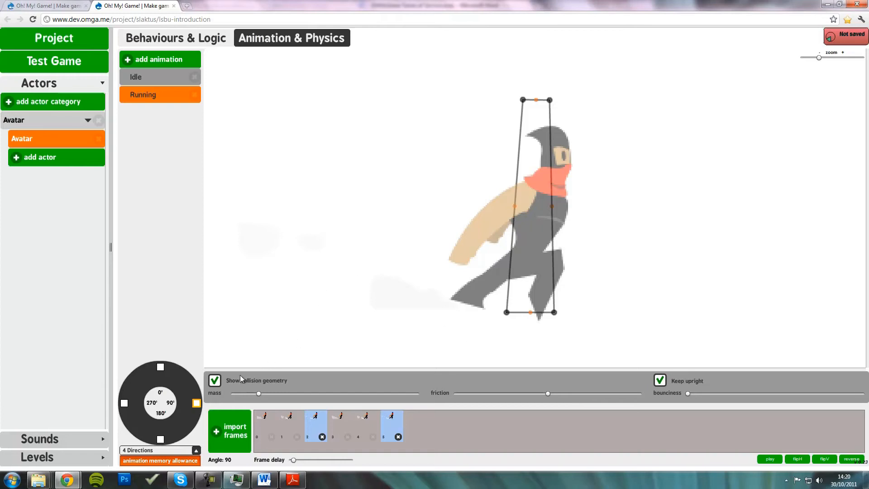
Step: Import ninjaRunning01.png through ninjaRunning06.png from the ninjaRunningRight folder for the 270° direction and flip all six frames horizontally
click(196, 403)
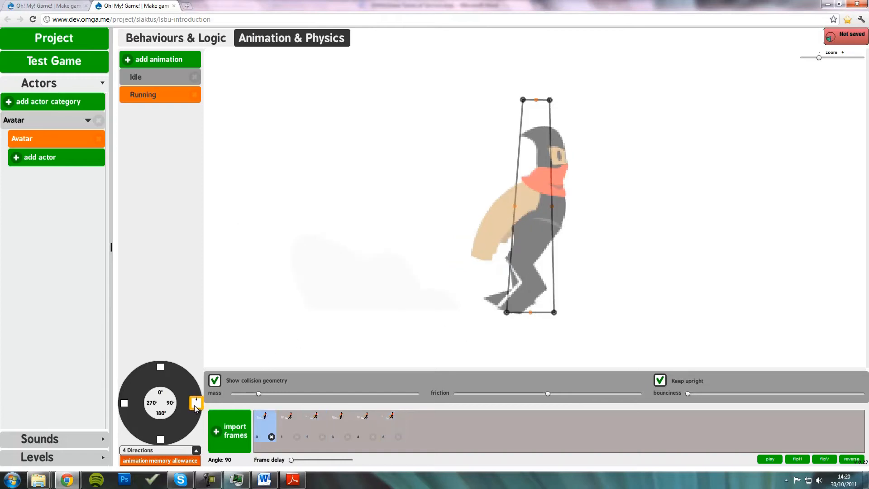
click(124, 404)
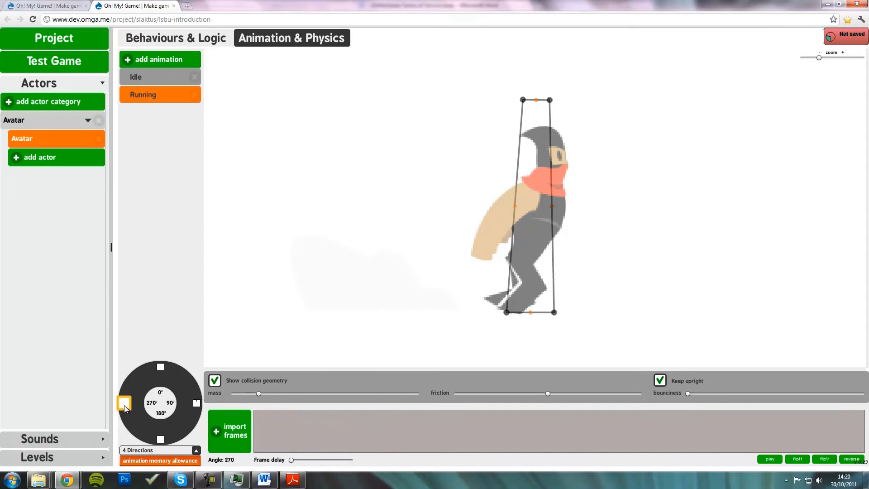
click(232, 429)
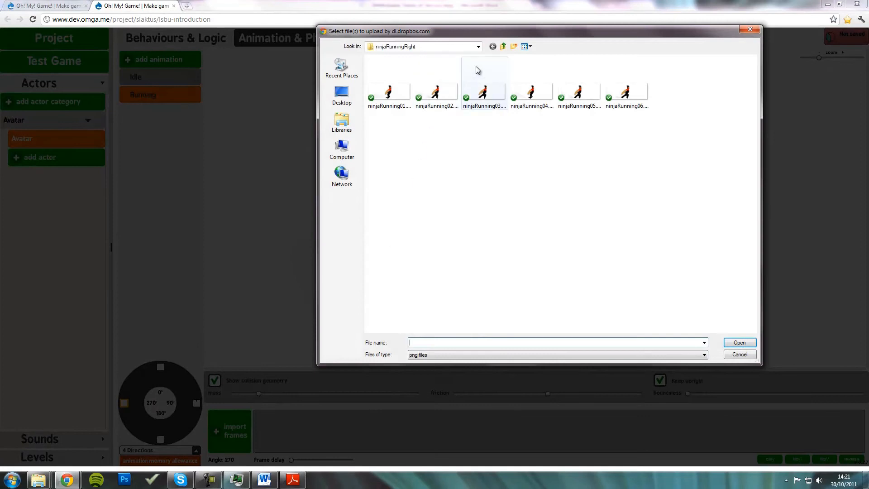
click(397, 101)
shift+click(627, 90)
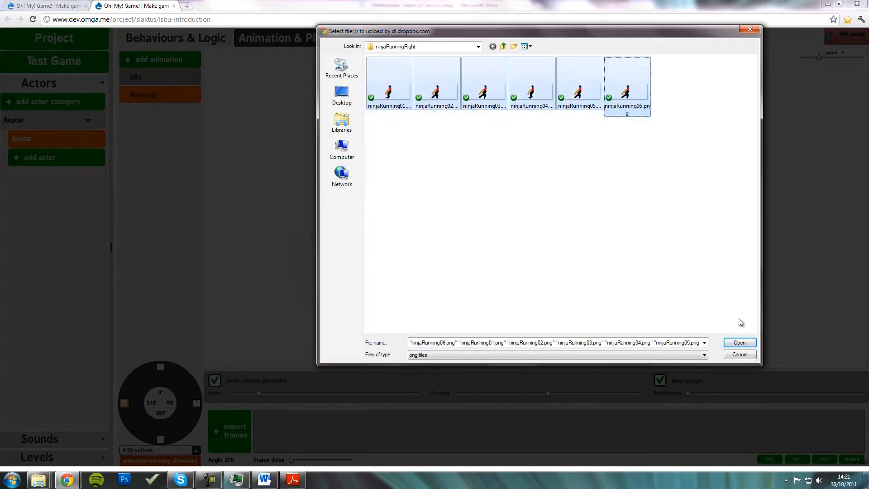
click(740, 343)
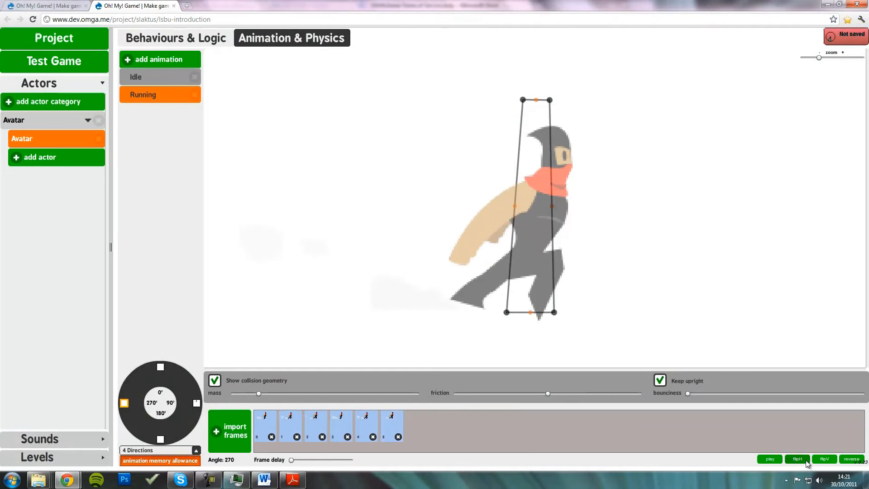
Step: Step through the flipped 270° Running frames to check their facing direction and pose order
click(268, 424)
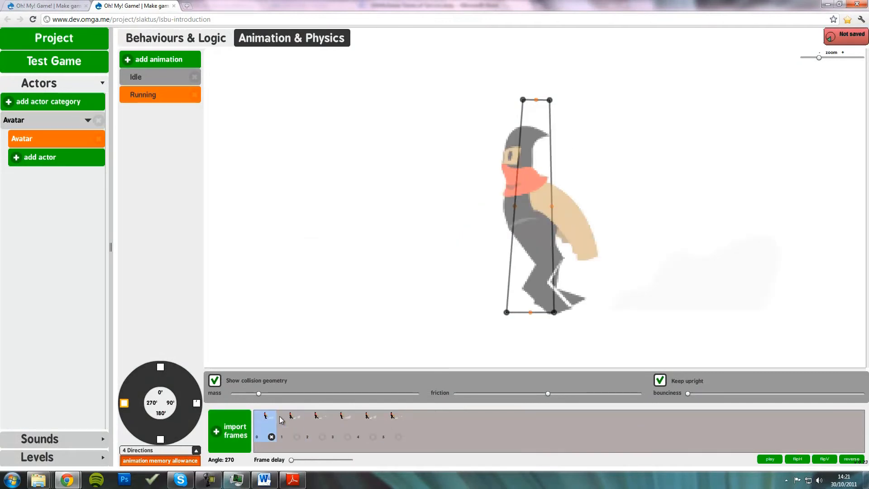
click(297, 422)
click(316, 426)
click(273, 427)
click(295, 427)
click(316, 426)
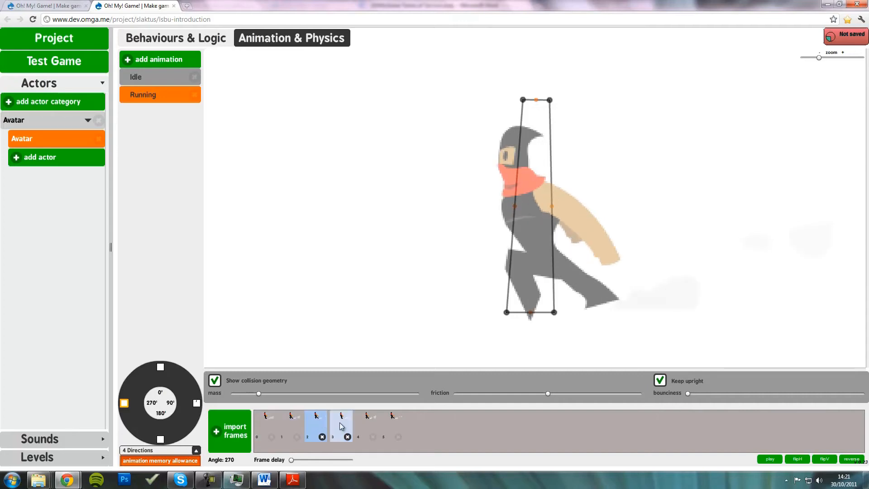
click(341, 426)
click(365, 427)
click(396, 424)
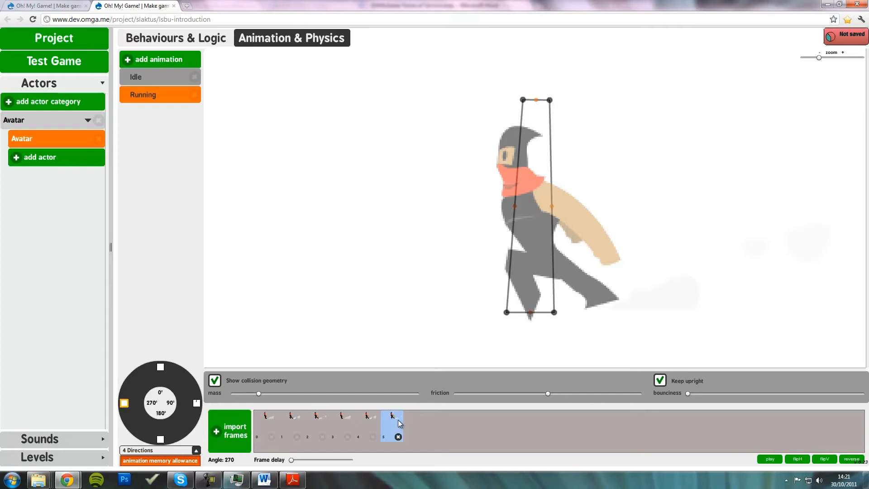
Step: Review the 270° Running frames, select the third and sixth together, and raise their frame delay slightly above the minimum
click(124, 403)
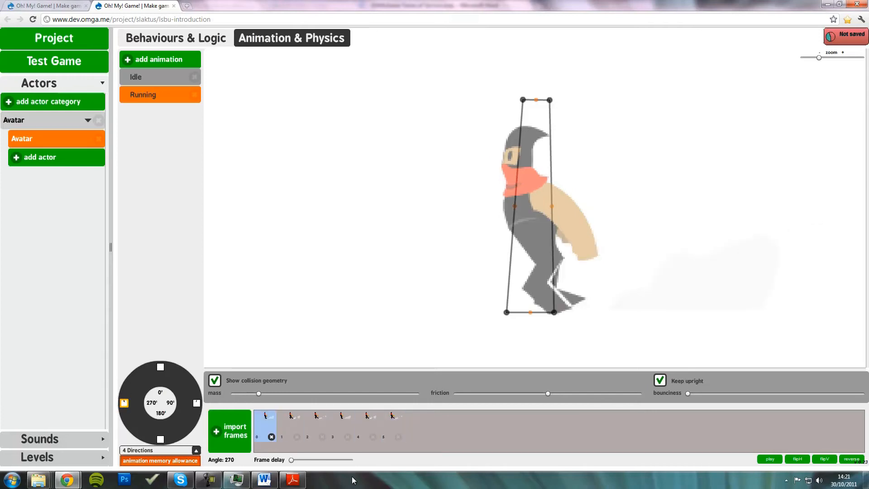
click(294, 430)
click(316, 429)
click(342, 427)
click(365, 425)
click(390, 425)
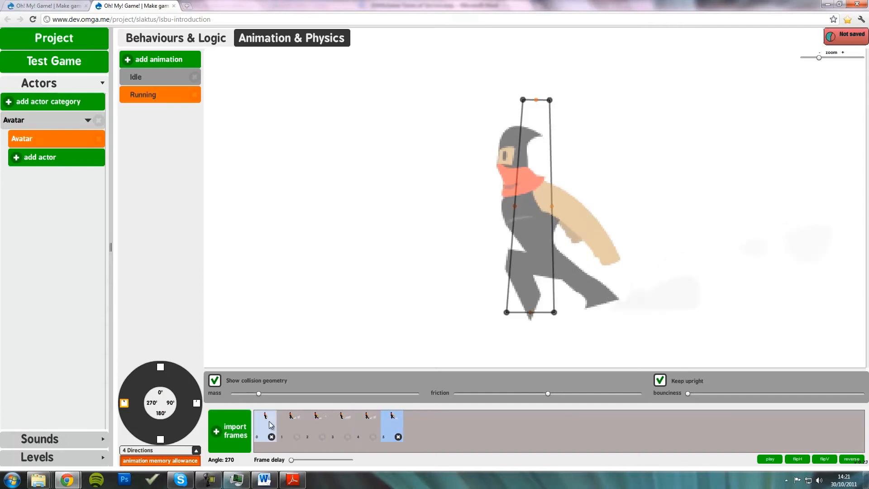
ctrl+click(396, 420)
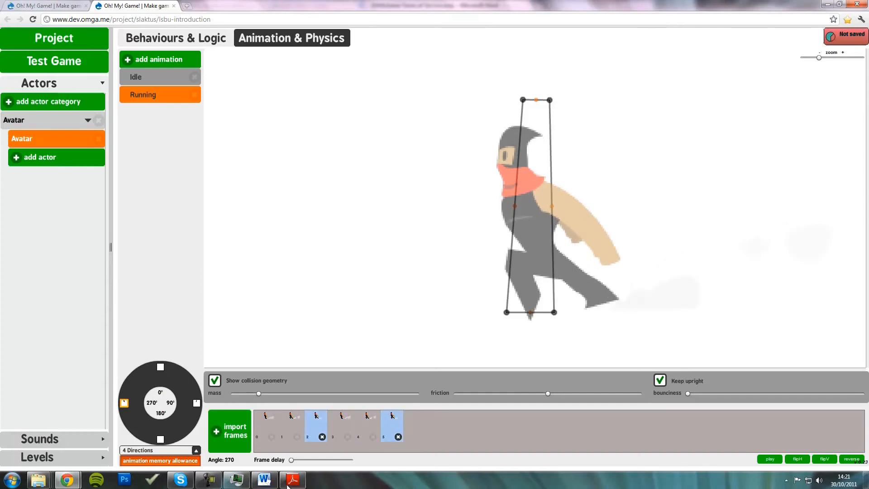
drag(292, 461, 293, 462)
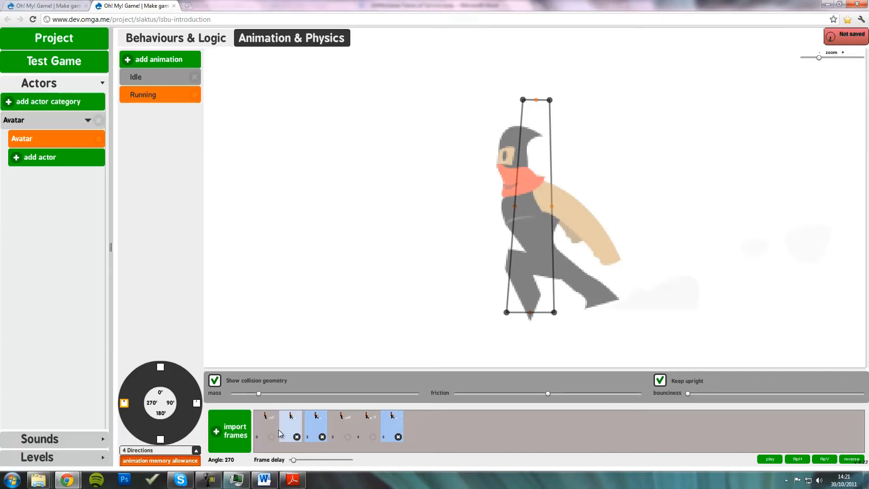
Step: Create an animation named Jumping for the Avatar actor and set its rotation to 4 Directions
click(156, 60)
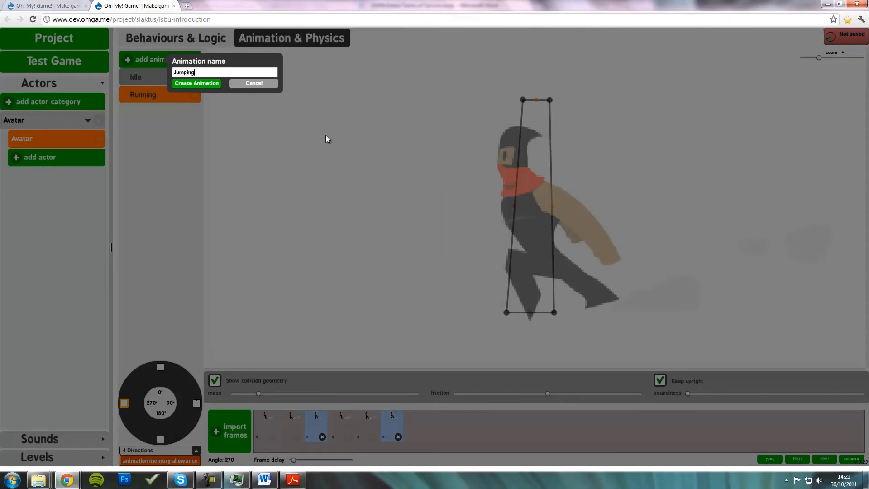
click(212, 83)
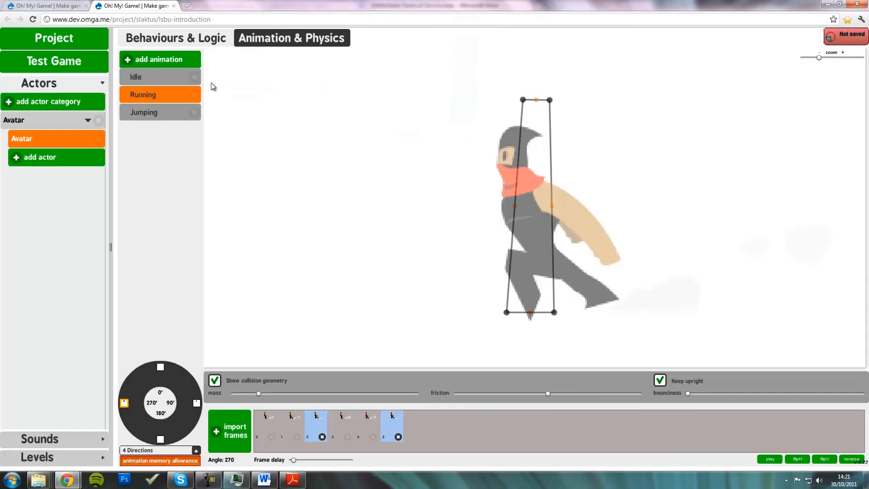
click(156, 115)
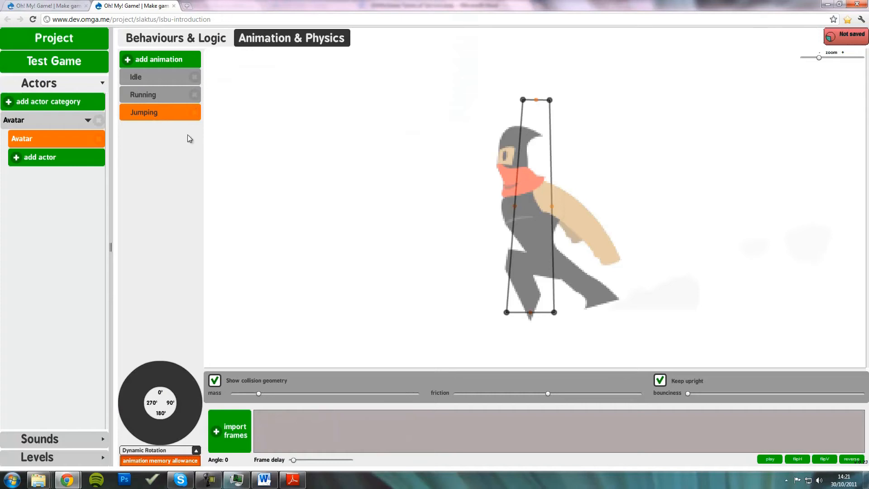
click(197, 450)
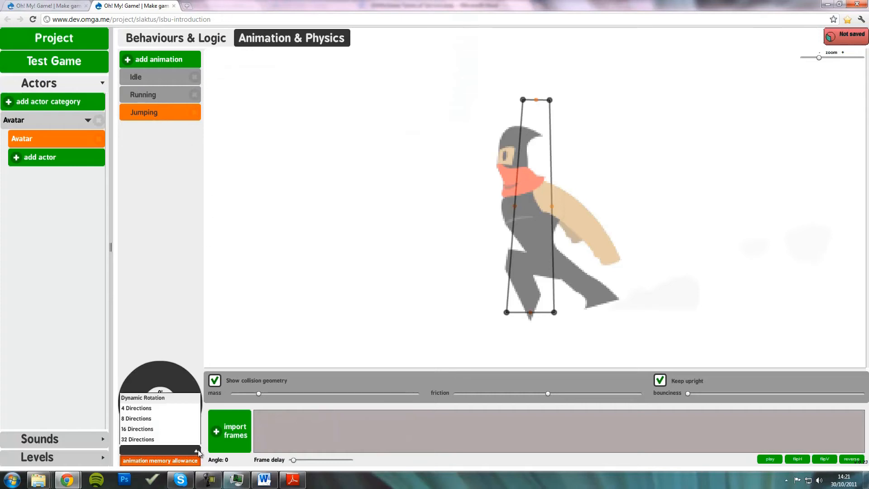
click(174, 408)
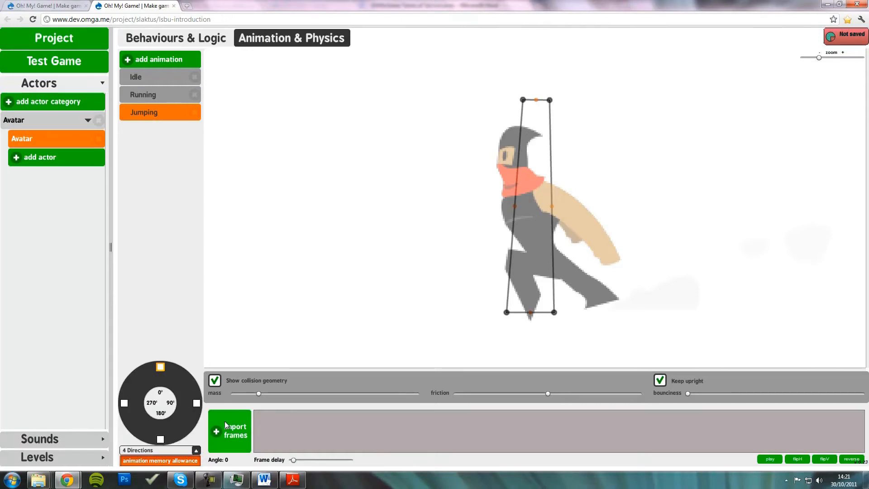
Step: Import 01.png through 11.png from the ninjaJumpingRight folder as the Jumping frames for the 90° direction
click(196, 403)
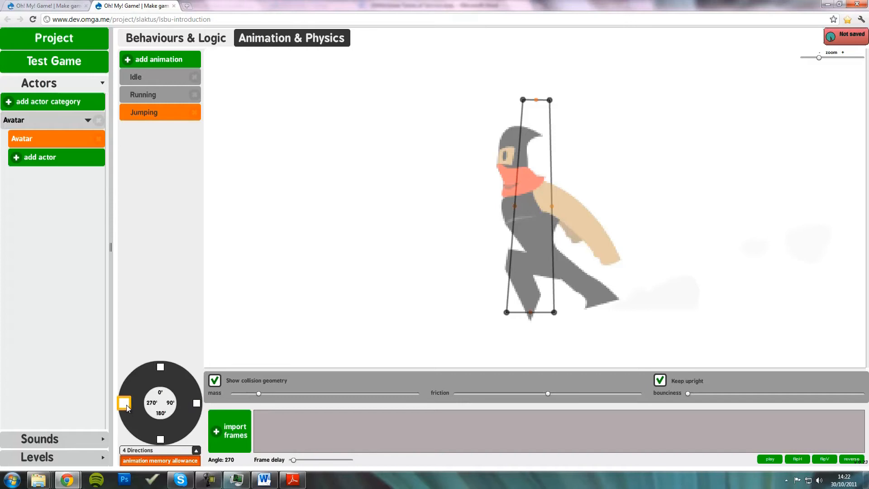
click(229, 430)
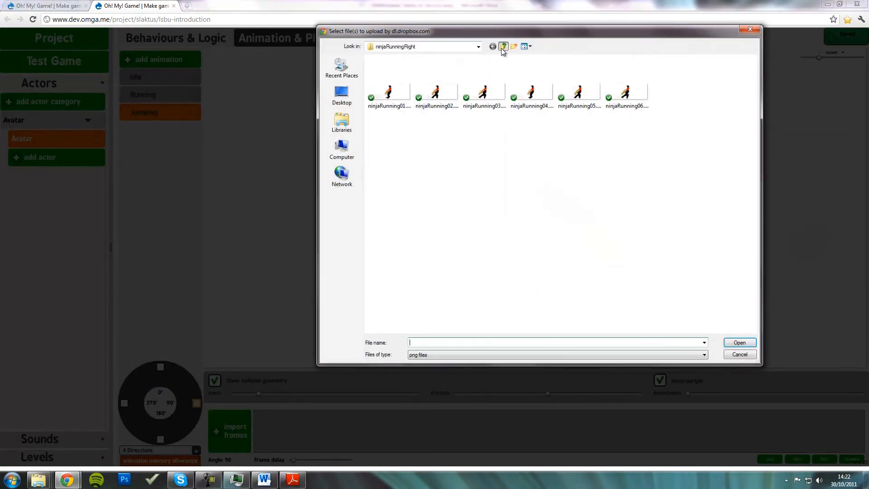
click(503, 48)
double_click(437, 113)
key(ctrl+a)
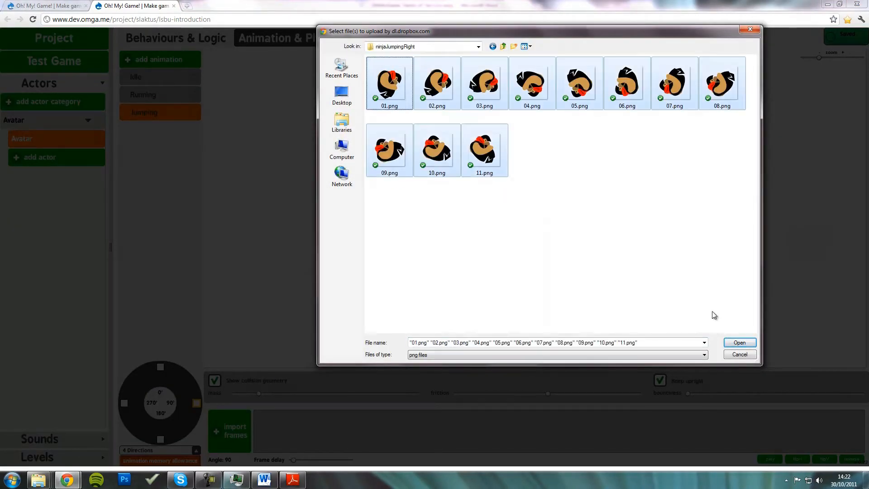
click(751, 345)
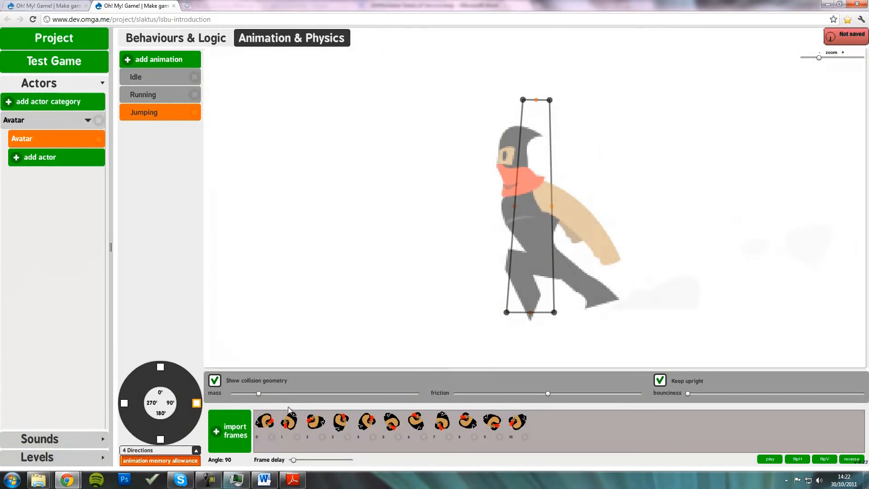
Step: Check each imported 90° Jumping frame's pose and arrange the frames in continuous rotation order
click(290, 422)
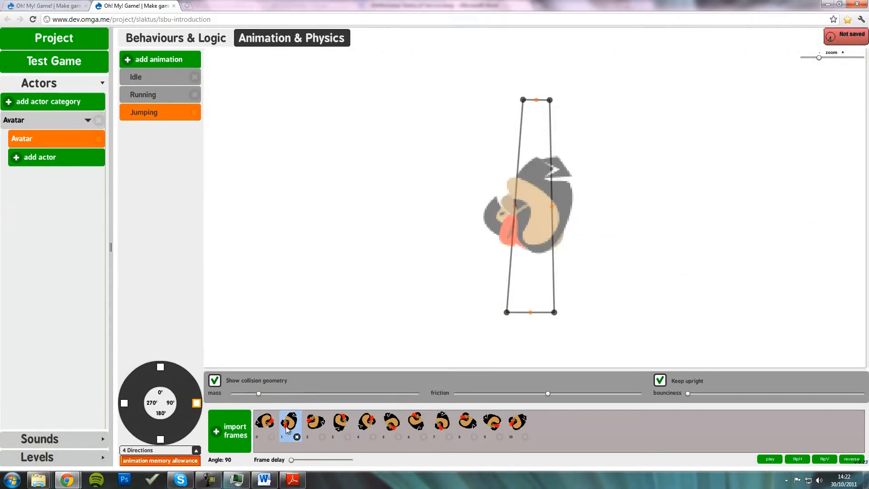
click(313, 424)
click(341, 423)
click(367, 423)
click(394, 423)
click(417, 424)
click(442, 424)
click(468, 423)
click(518, 422)
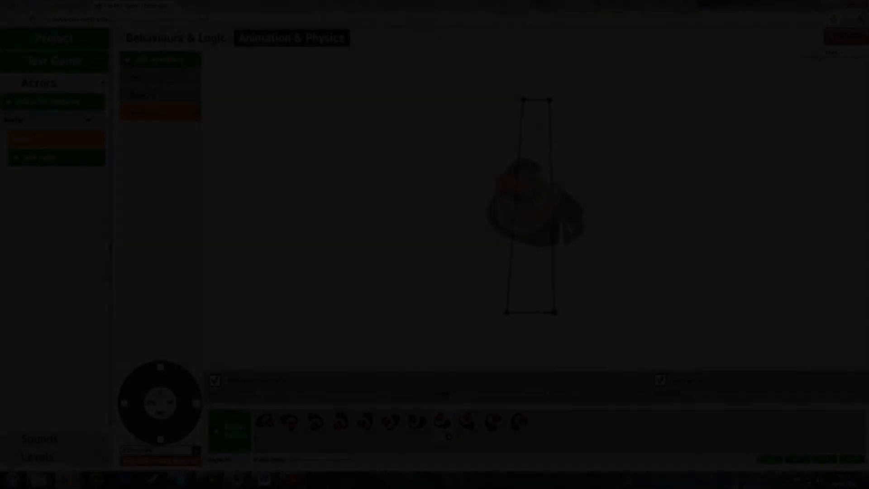
Step: Select all eleven 90° Jumping frames, raise their frame delay to about a third of the range, and preview the animation
click(443, 424)
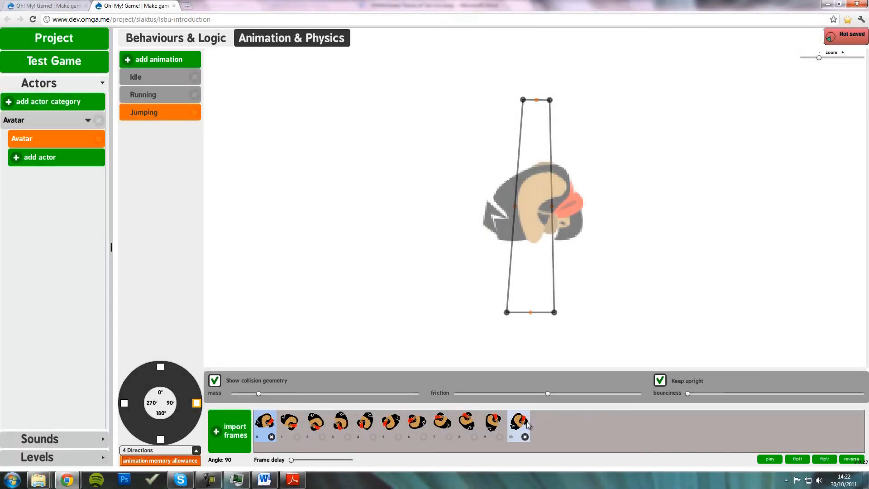
shift+click(519, 423)
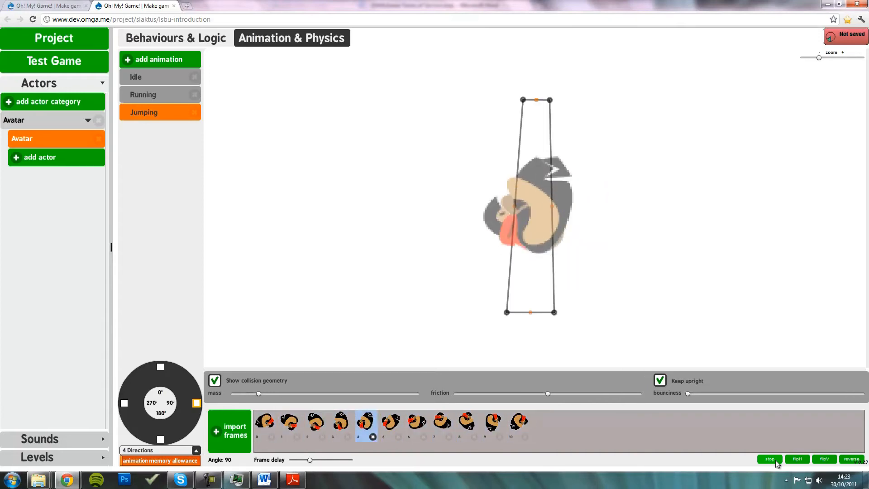
click(770, 459)
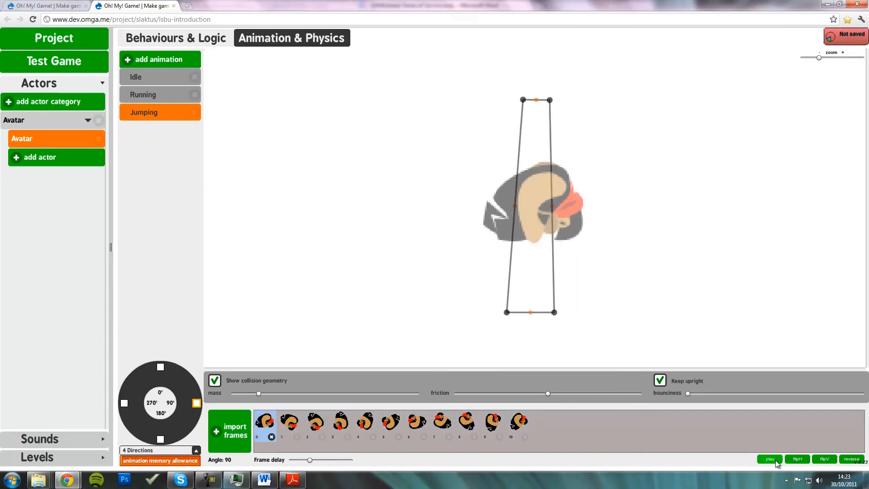
Step: Import all eleven ninjaJumpingRight images as Jumping frames for the 270° direction and flip them horizontally
click(124, 403)
click(241, 433)
click(443, 159)
key(ctrl+a)
click(739, 342)
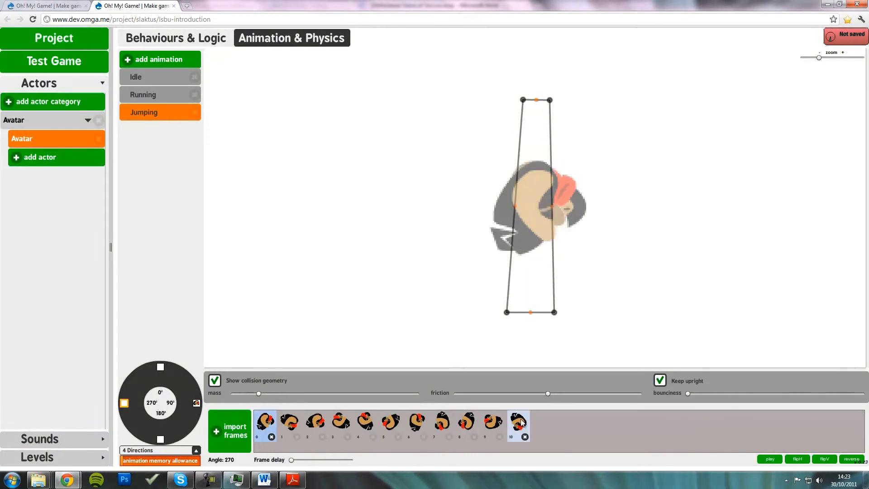
click(795, 459)
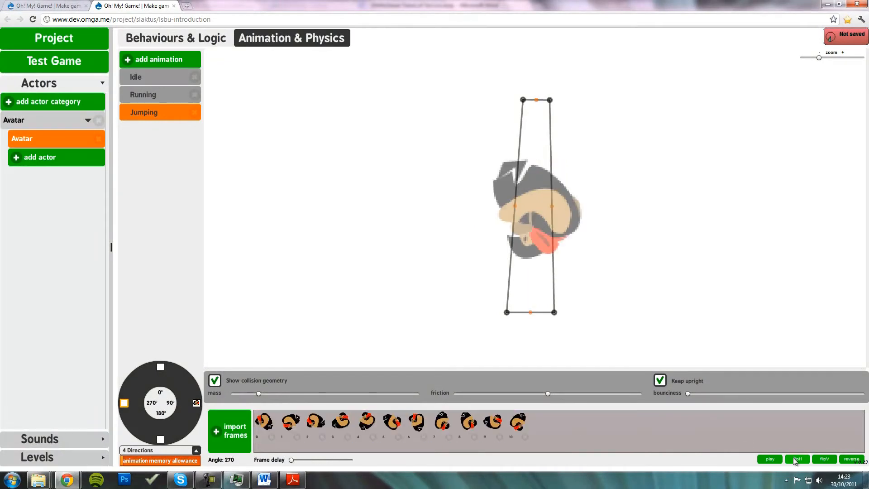
Step: Arrange the flipped 270° Jumping frames in rotation order, preview them, and set the frame delay of all eleven to the minimum
click(270, 424)
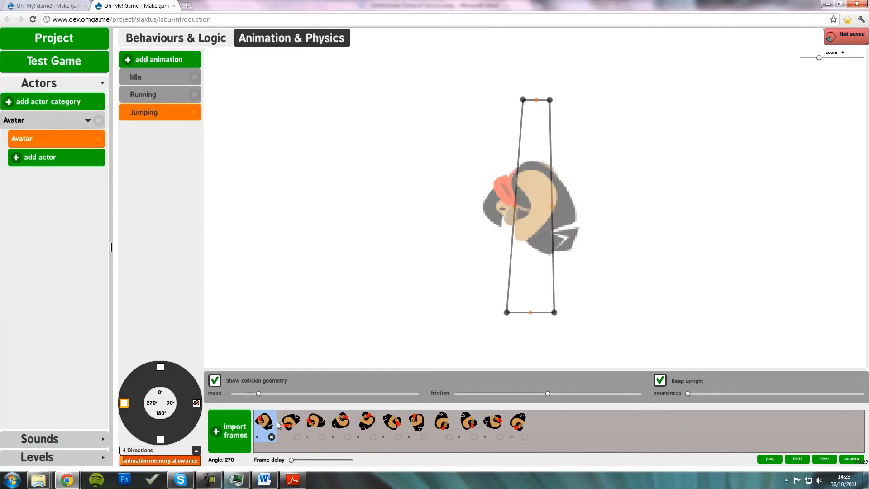
click(292, 423)
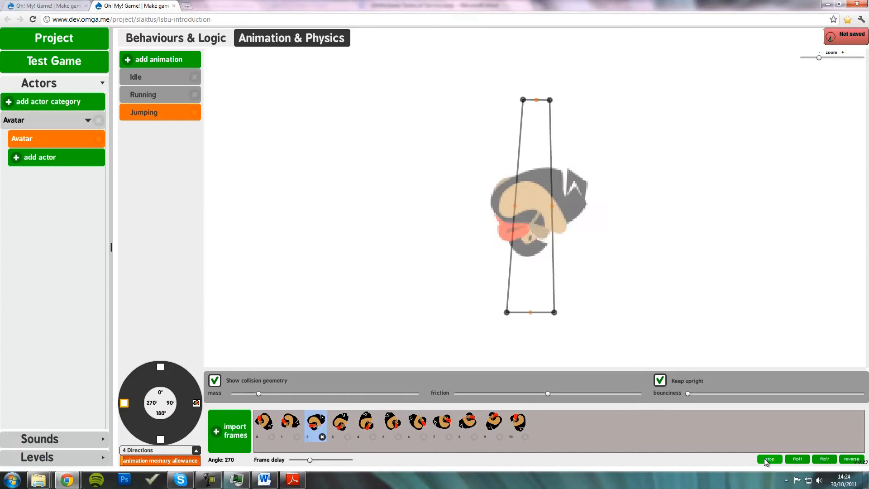
click(765, 460)
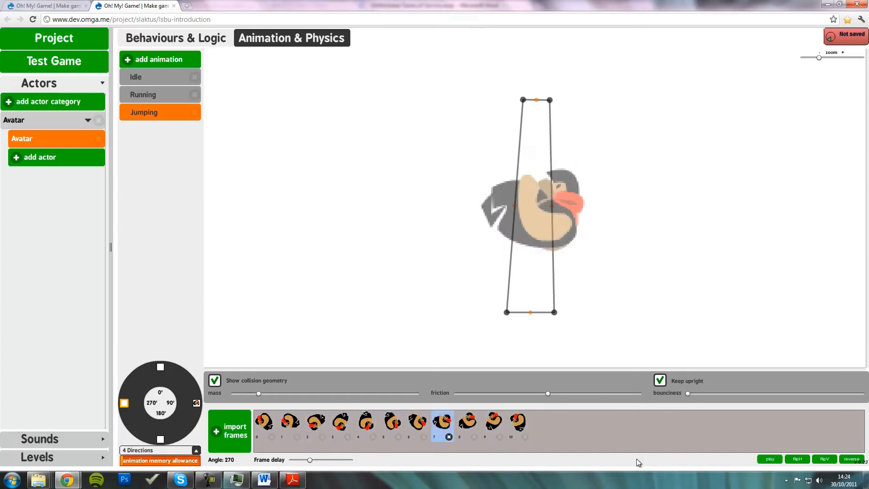
drag(270, 427, 516, 428)
drag(311, 460, 282, 460)
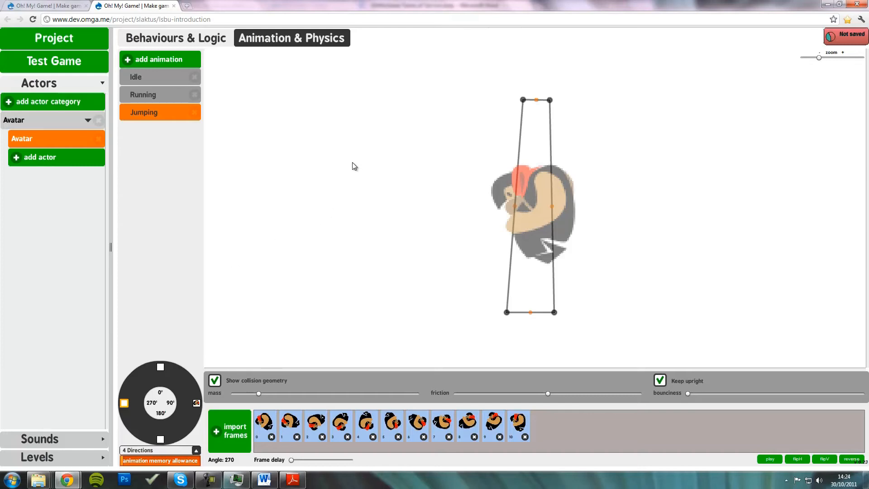
Step: Open the Avatar's behaviours and logic, look through its local and global variables, and return to the behaviours list
click(194, 38)
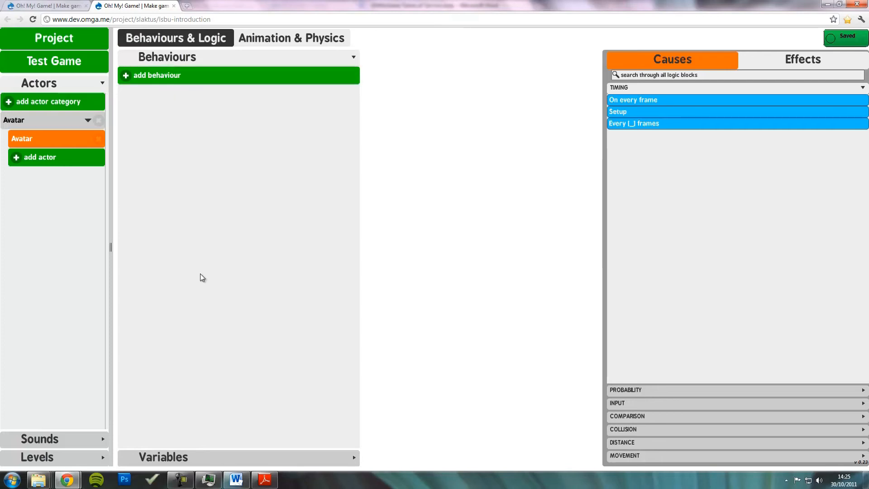
click(194, 459)
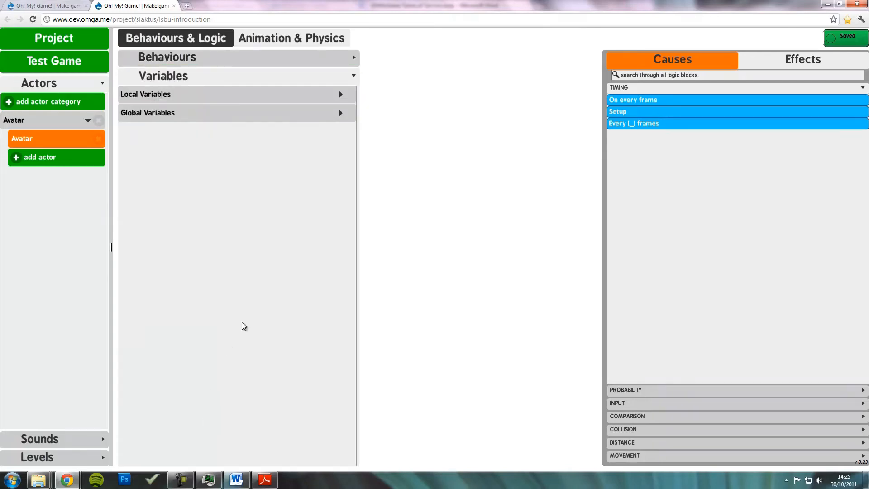
click(221, 96)
click(220, 150)
click(218, 154)
click(200, 95)
click(250, 61)
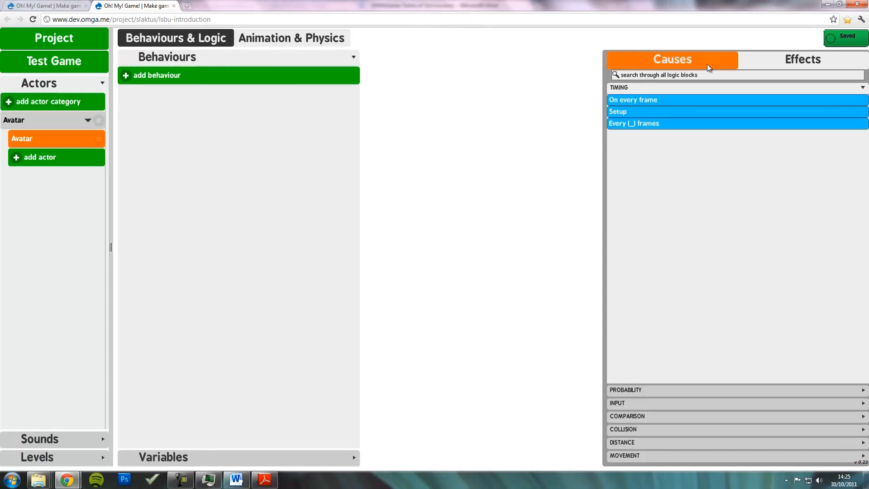
Step: Examine the available effects and the Probability, Input, Comparison, Collision, Distance and Movement blocks among the causes
click(808, 61)
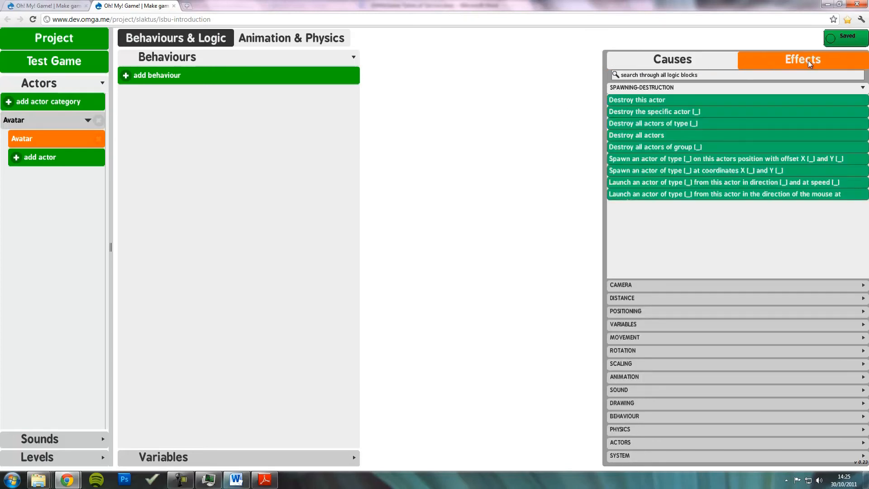
click(700, 59)
click(703, 74)
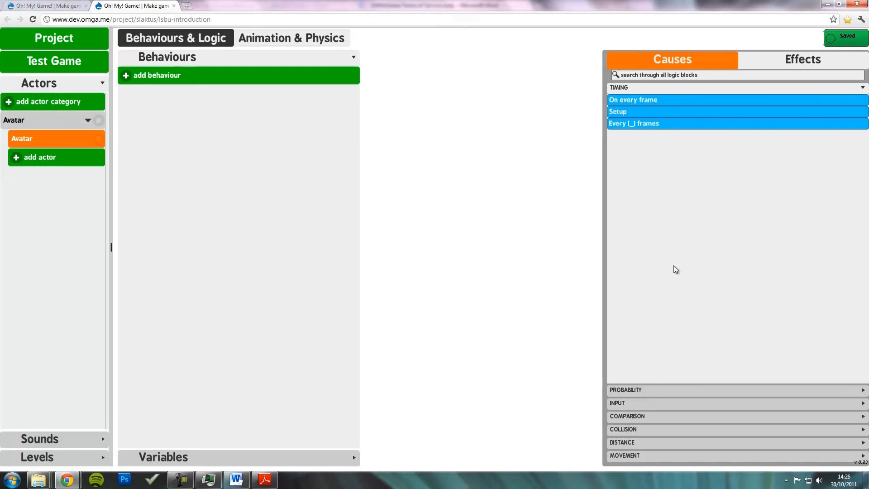
click(673, 390)
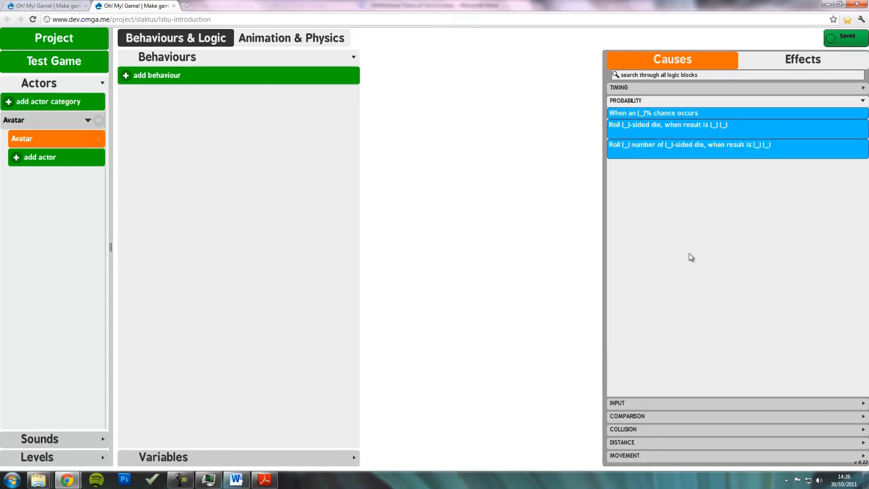
click(654, 403)
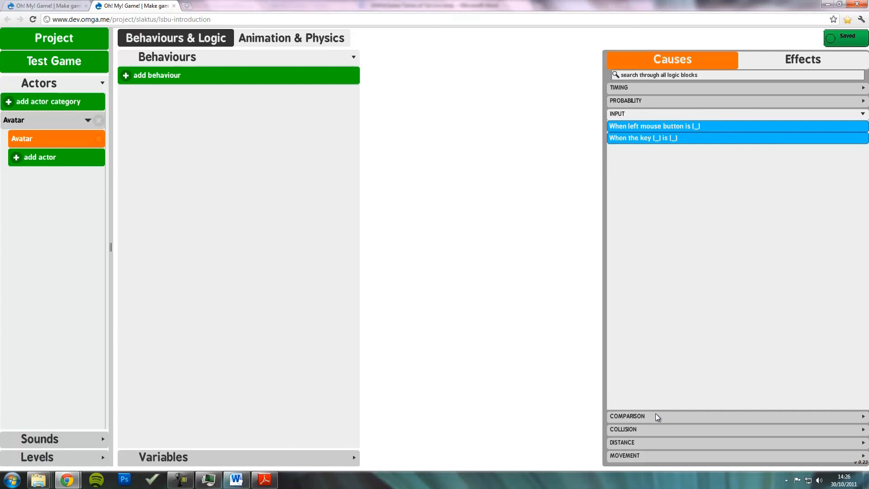
click(656, 415)
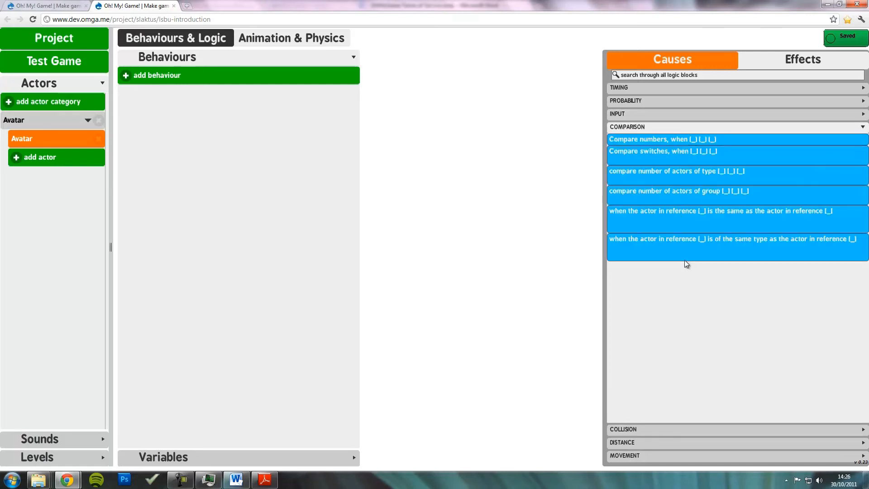
click(653, 429)
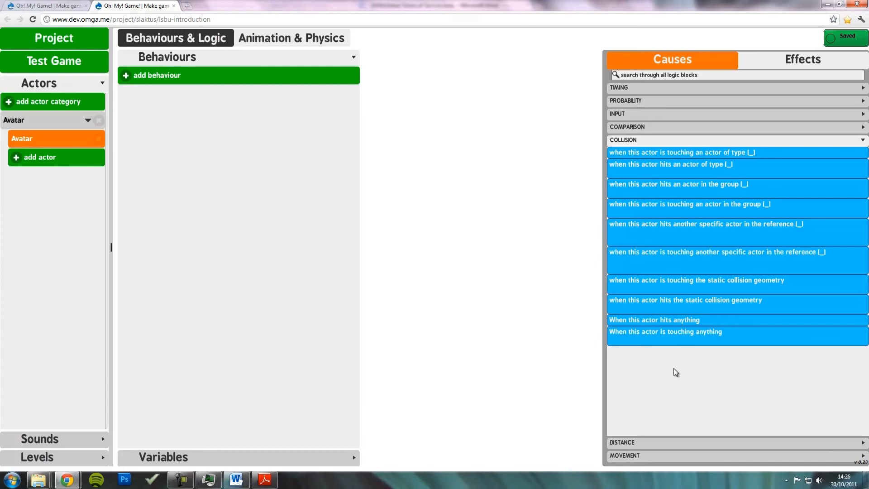
click(679, 442)
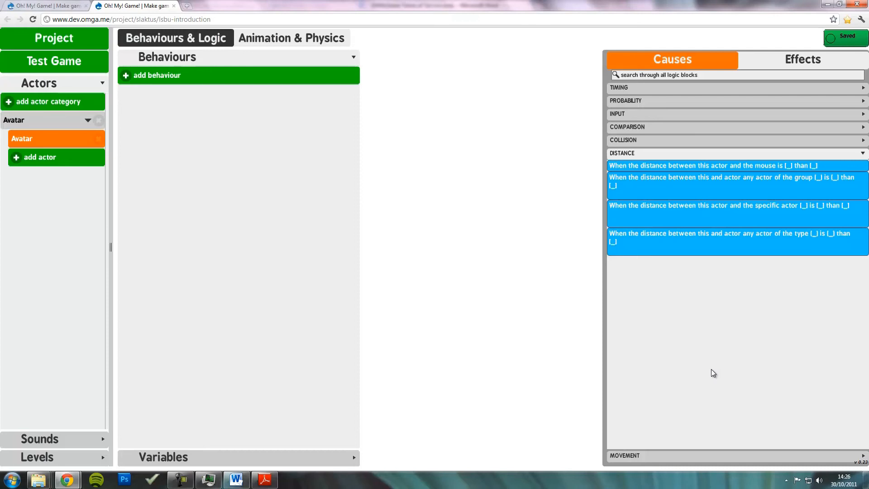
click(716, 455)
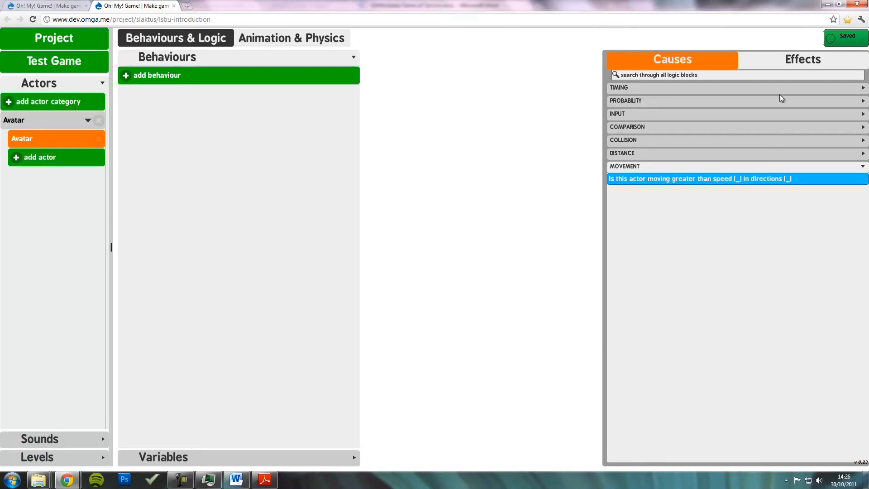
Step: Examine the Spawning-Destruction, Camera, Distance, Positioning, Variables, Movement and Rotation blocks among the effects
click(802, 62)
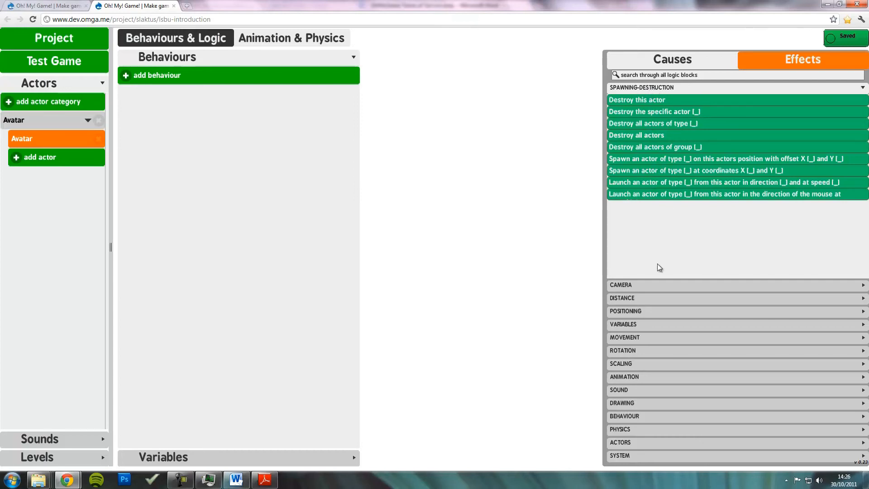
click(656, 287)
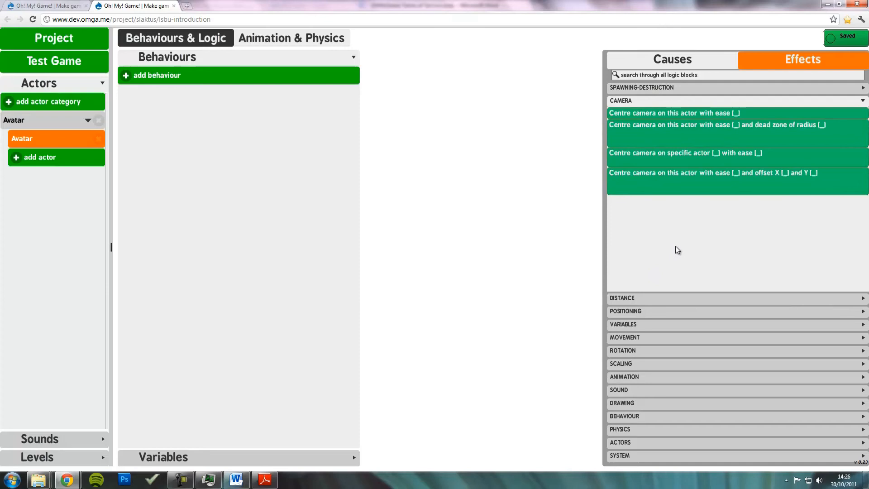
click(656, 300)
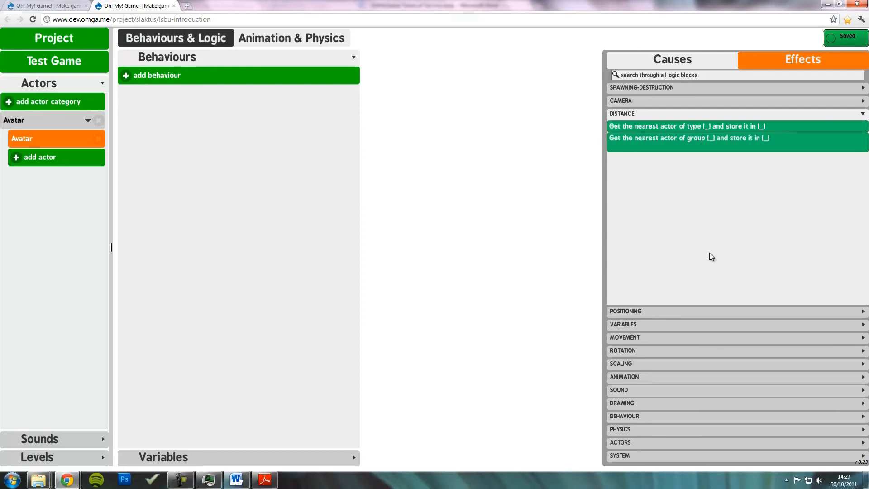
click(699, 312)
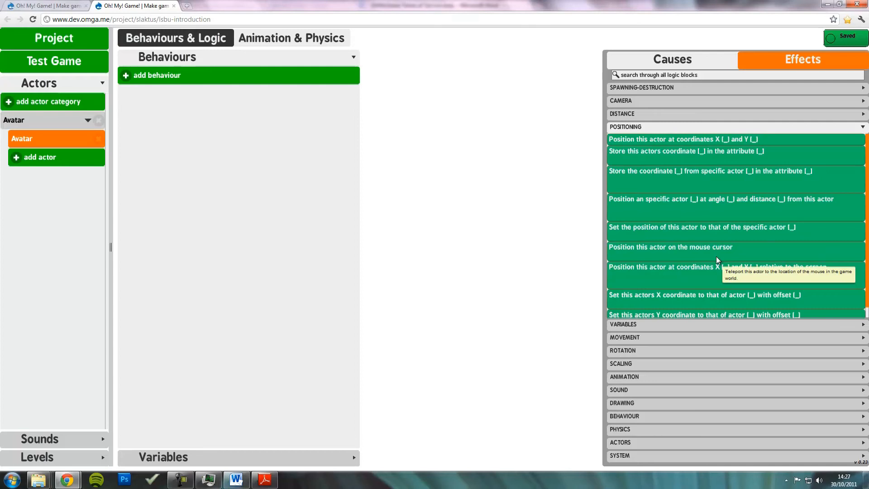
click(650, 324)
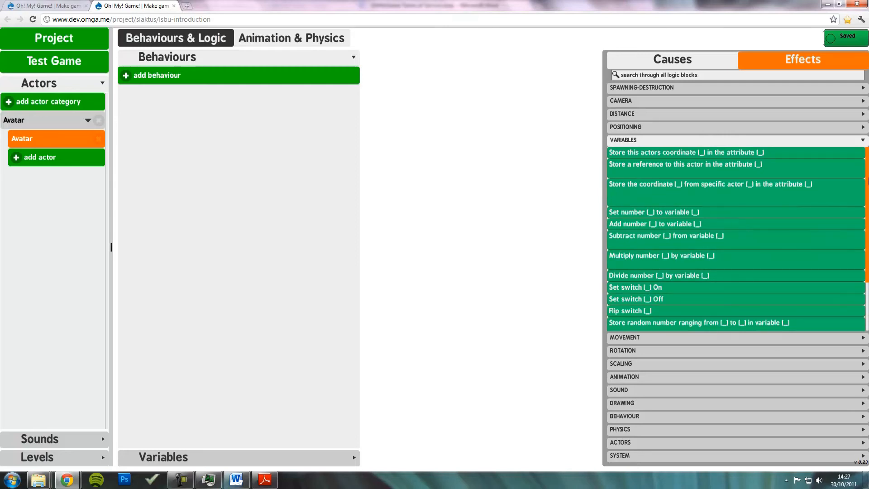
mouse_move(868, 181)
mouse_down()
mouse_move(868, 252)
mouse_move(868, 170)
mouse_up()
click(685, 340)
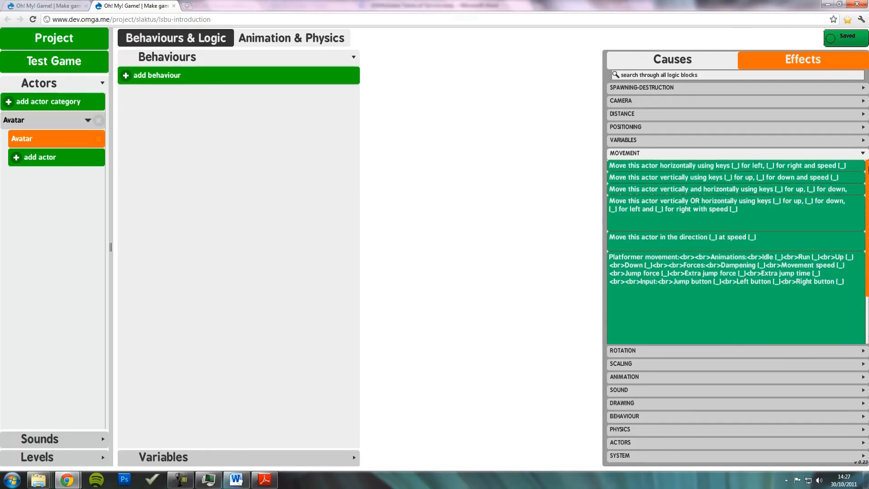
click(678, 352)
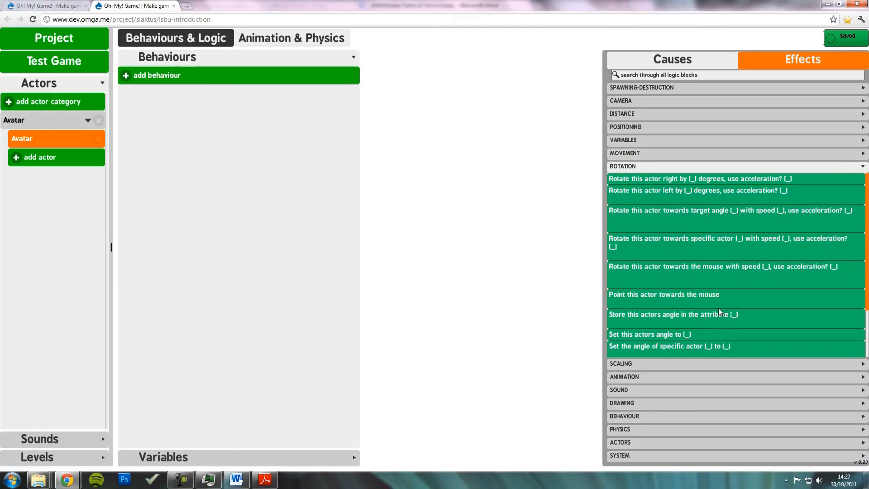
Step: Examine the Scaling, Animation, Sound, Drawing, Behaviour, Physics, Actors and System blocks among the effects
click(692, 366)
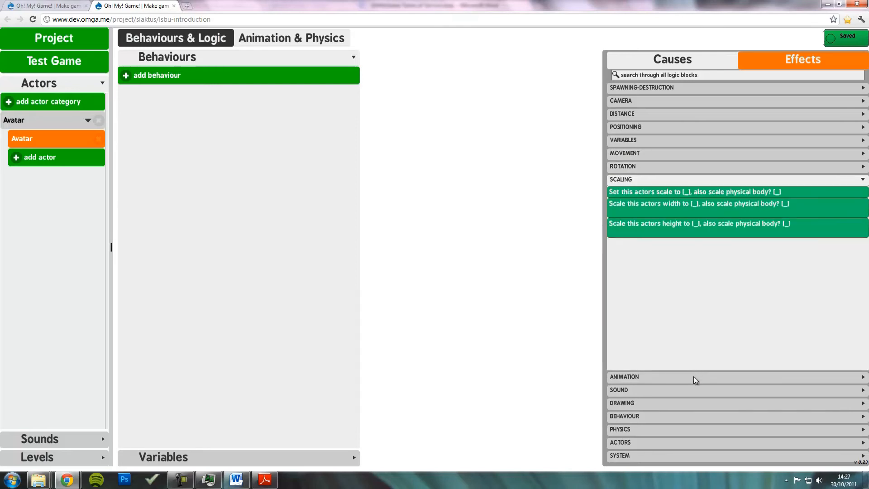
click(697, 377)
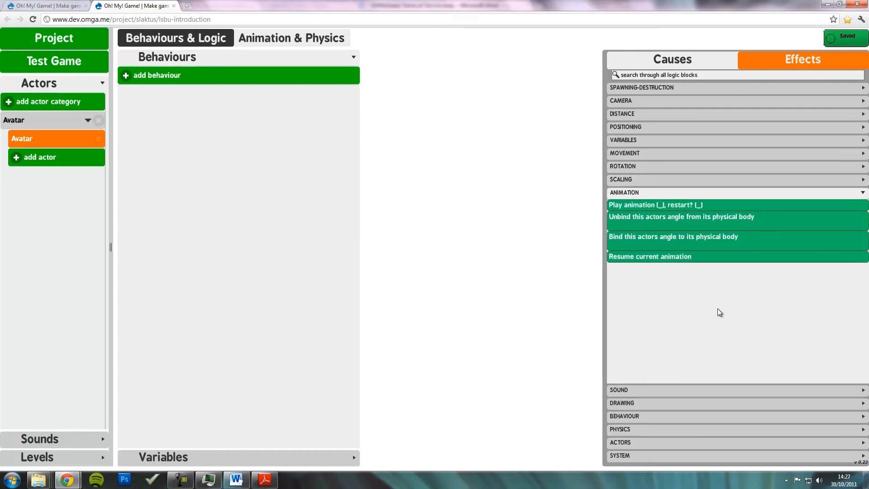
click(661, 391)
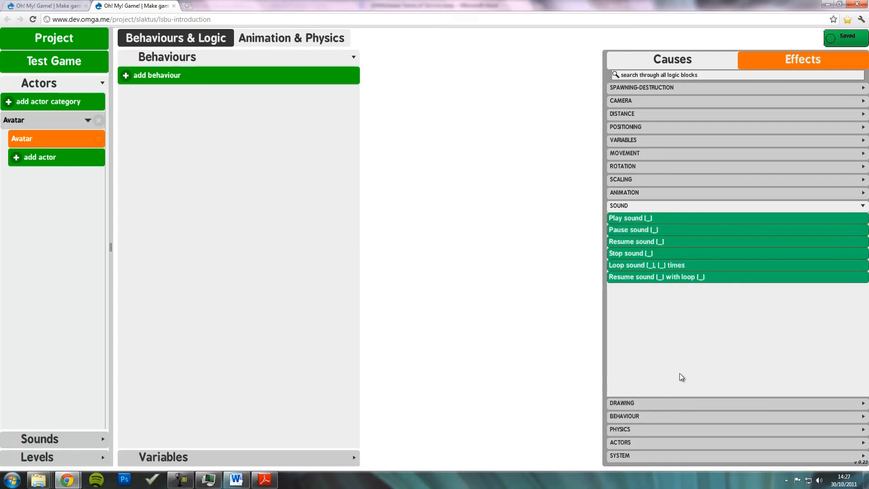
click(664, 404)
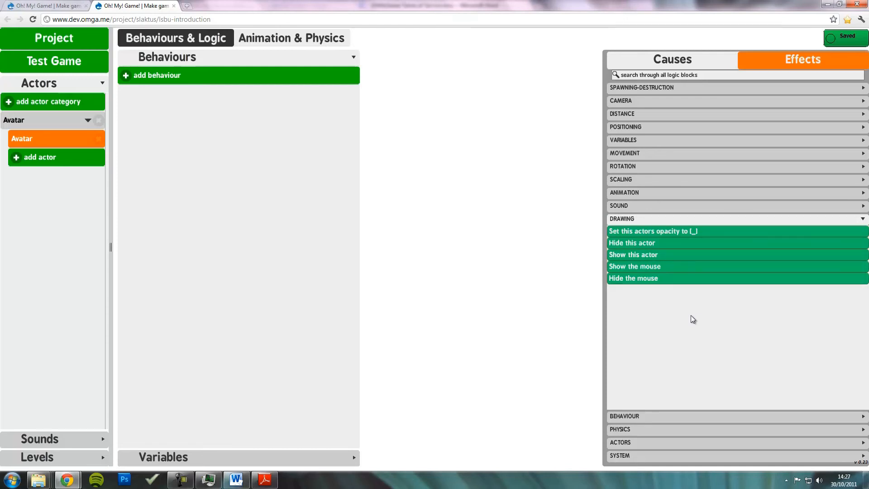
click(660, 418)
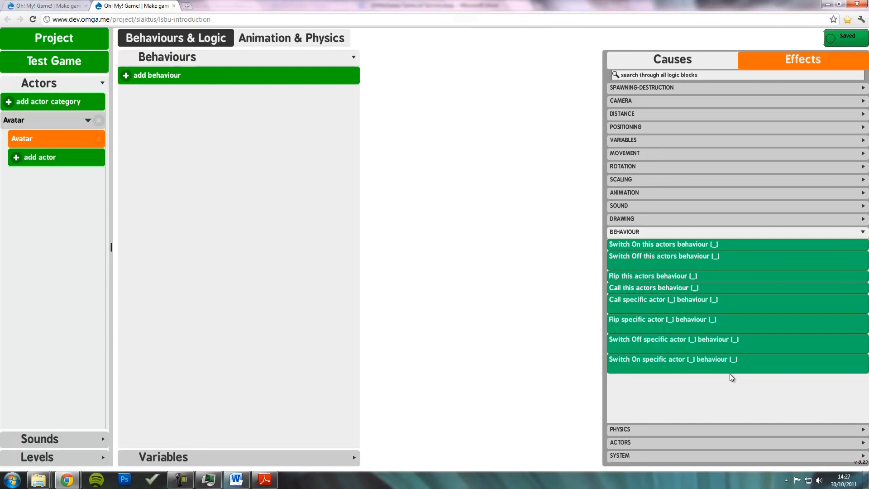
click(713, 431)
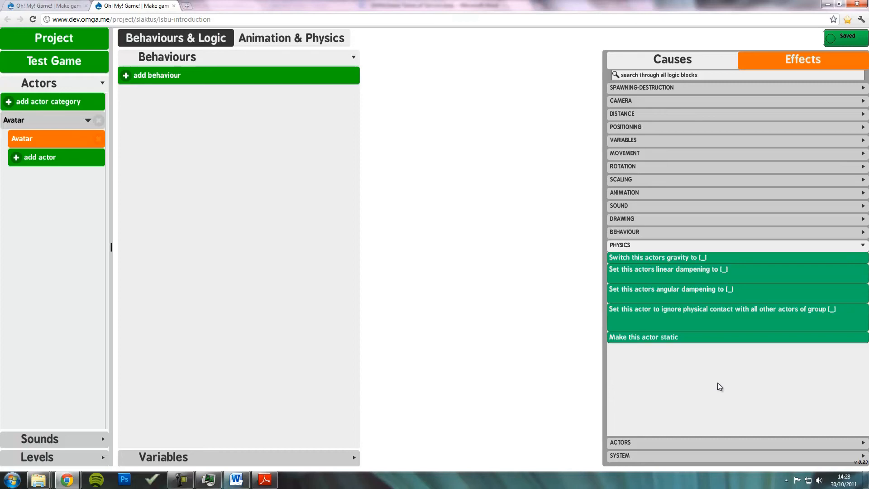
click(700, 442)
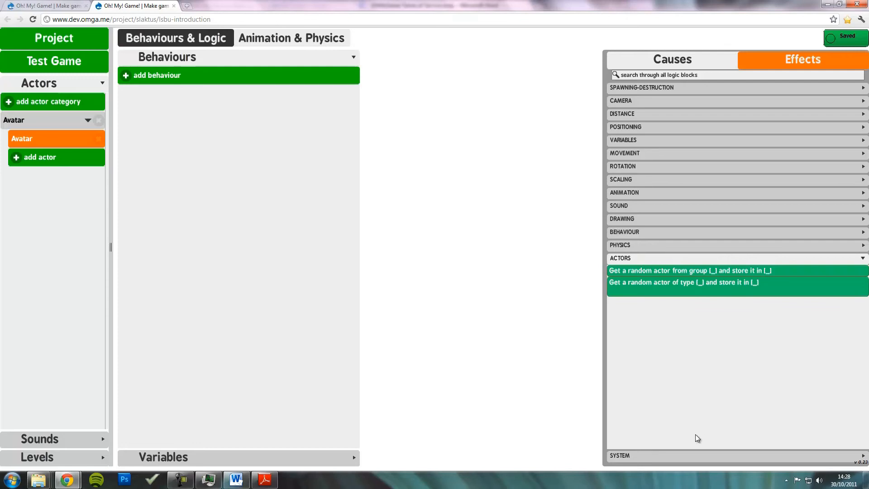
click(697, 456)
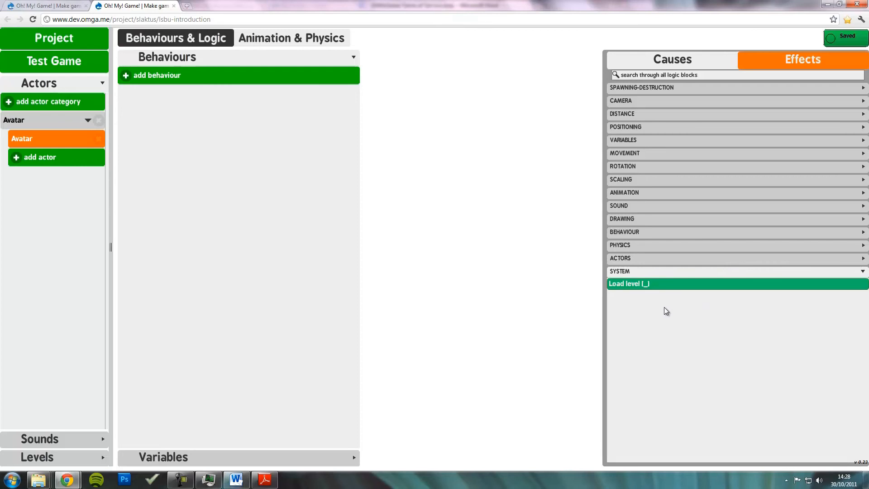
Step: Create a behaviour named Movement for the Avatar, try switching it off, and leave it enabled
click(263, 79)
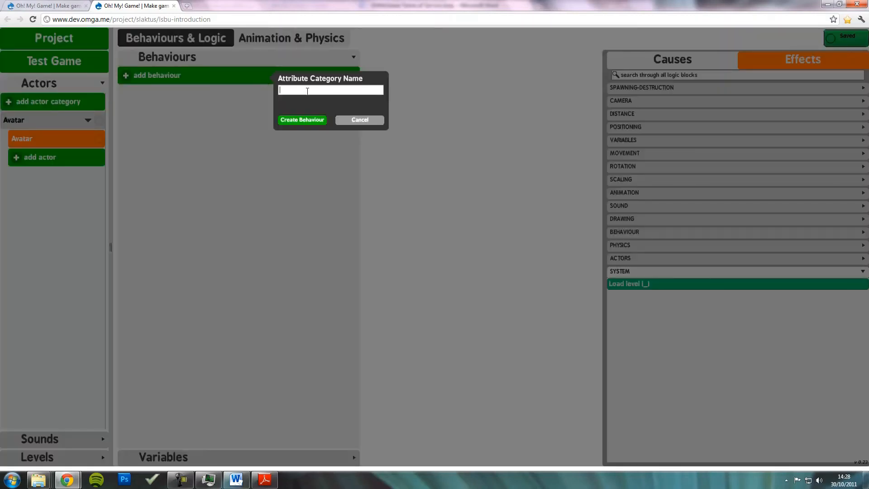
text(Movement)
click(302, 120)
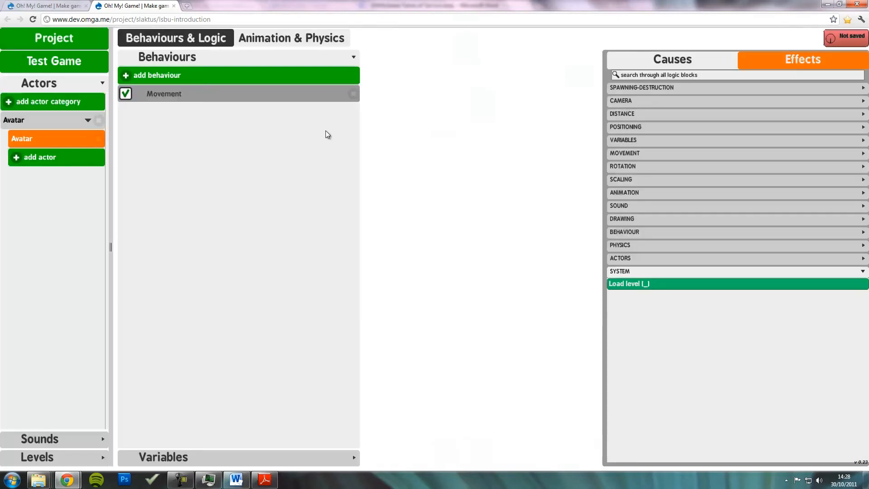
click(125, 96)
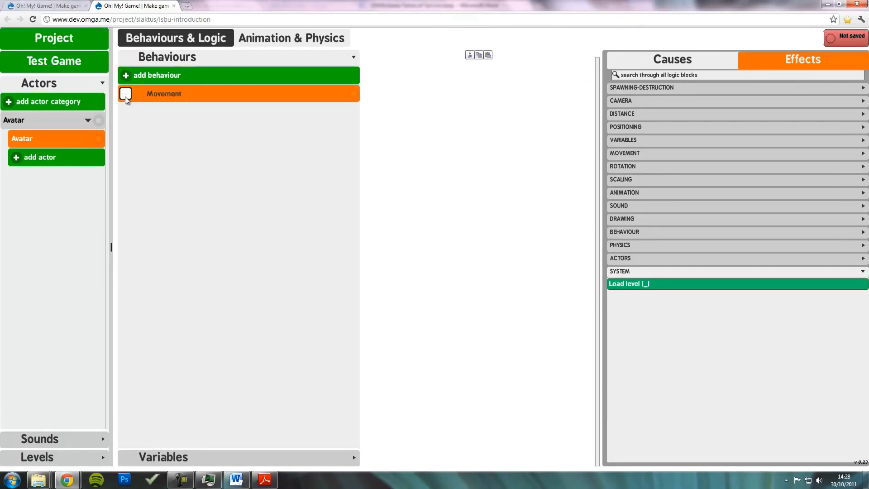
click(126, 94)
click(125, 95)
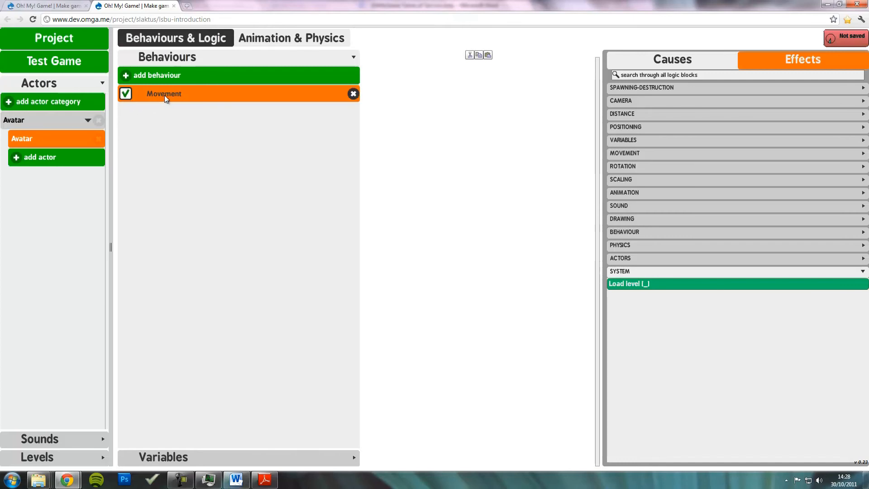
Step: Add the On every frame timing cause to the Movement behaviour
click(643, 66)
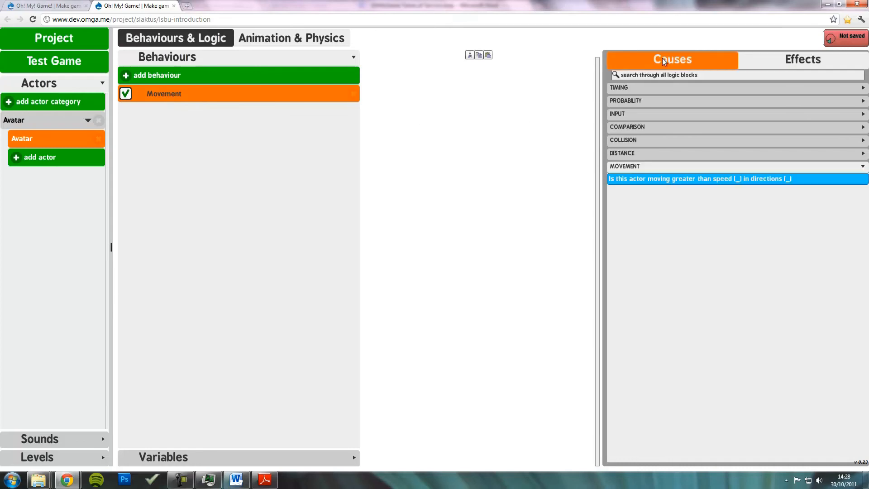
click(643, 87)
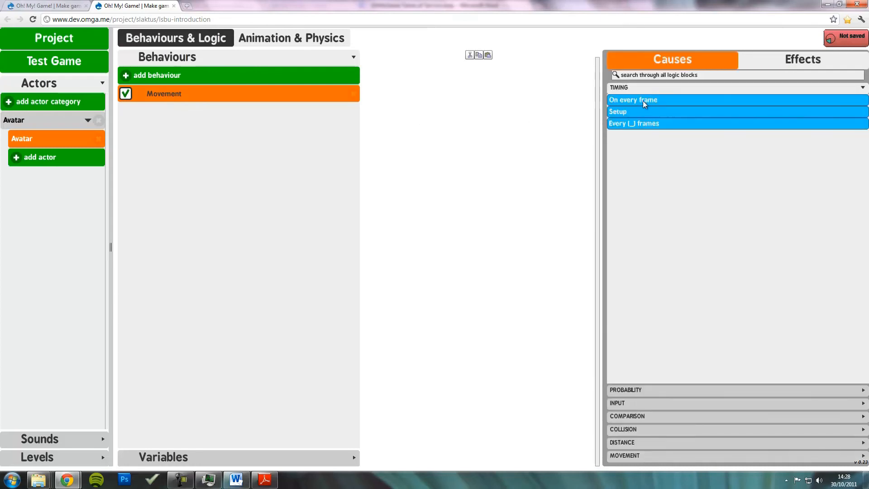
drag(657, 101, 485, 119)
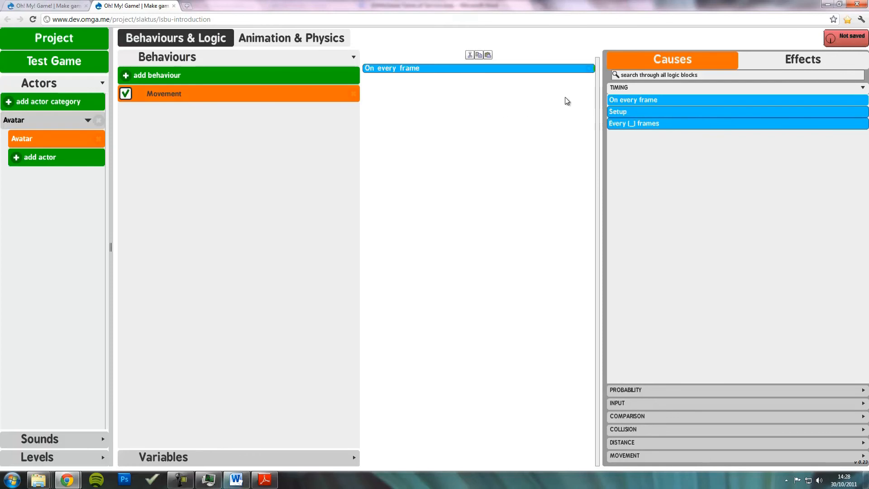
Step: Search the causes for "on every", add a second On every frame block from the matches, and delete that duplicate
click(677, 76)
text(on every)
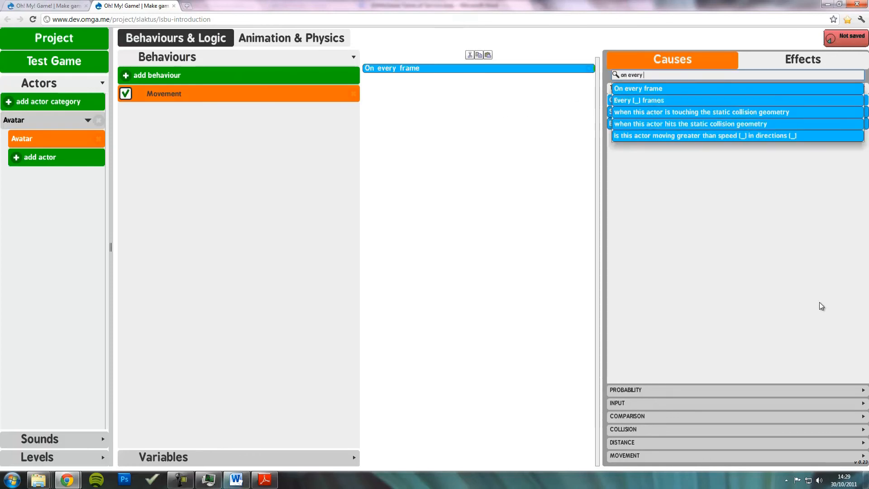
drag(658, 90, 482, 101)
mouse_move(584, 77)
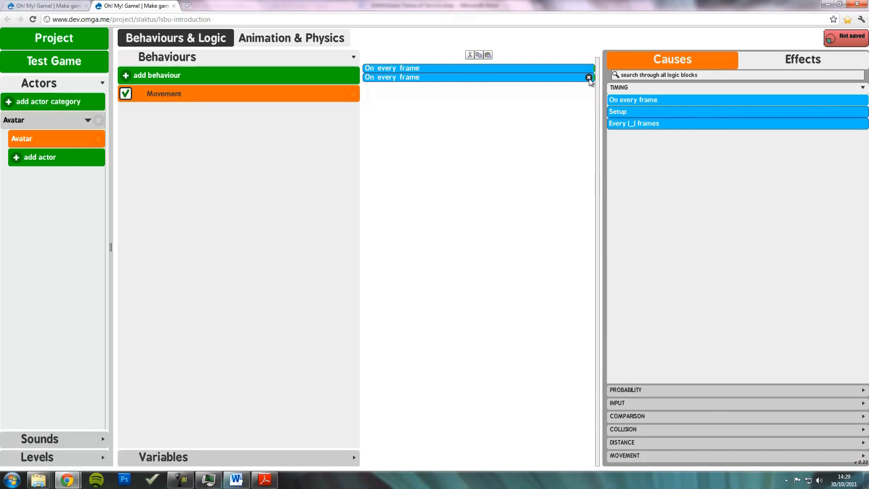
click(589, 77)
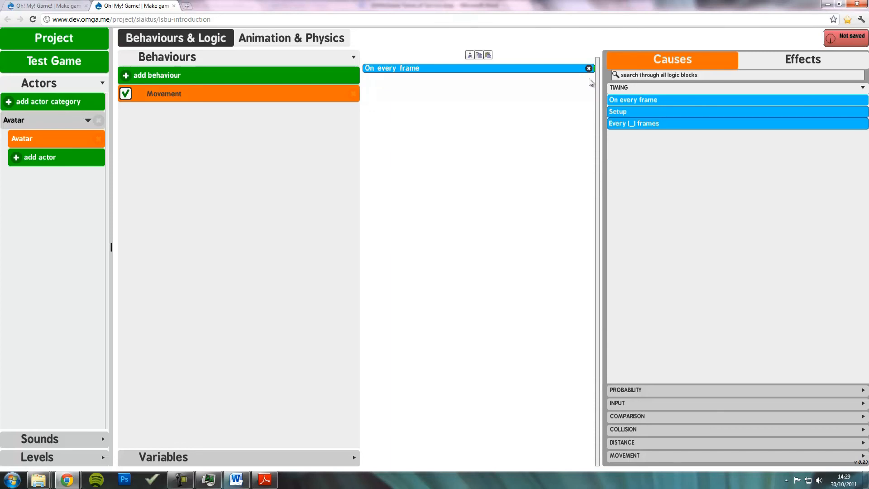
Step: Search the effects for "platform" and place the Platformer movement effect inside the On every frame block
click(805, 60)
click(768, 76)
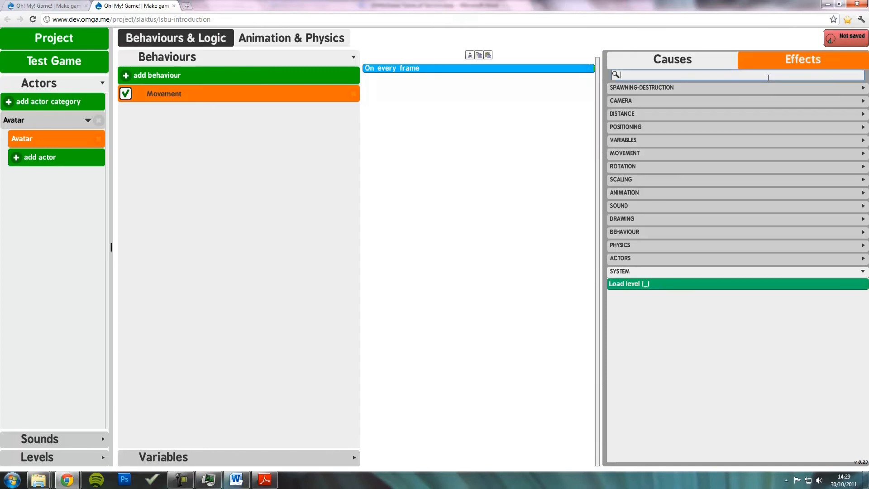
text(platform)
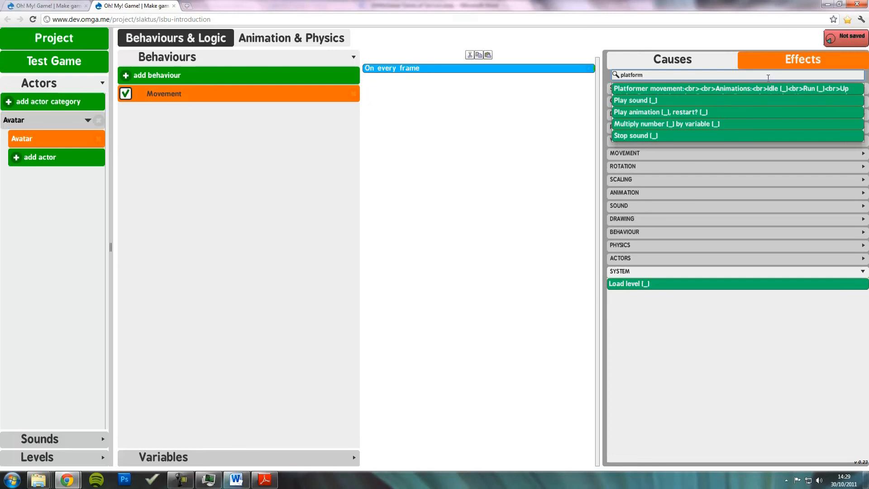
drag(751, 90, 485, 132)
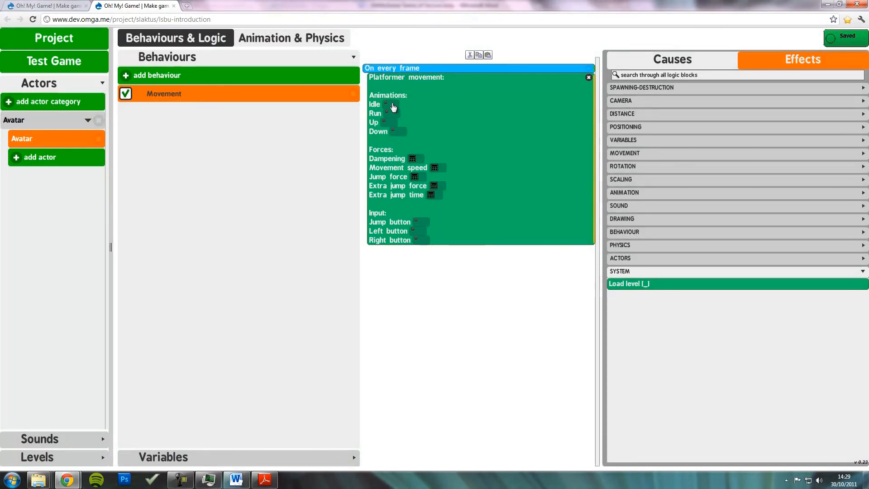
Step: Assign the Platformer movement animations: Idle for Idle, Running for Run, and Jumping for both Up and Down
click(393, 108)
click(406, 108)
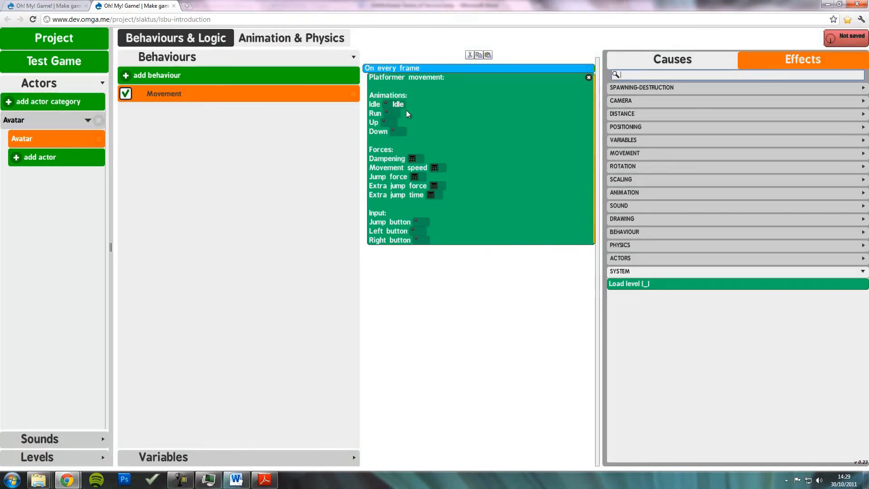
click(392, 114)
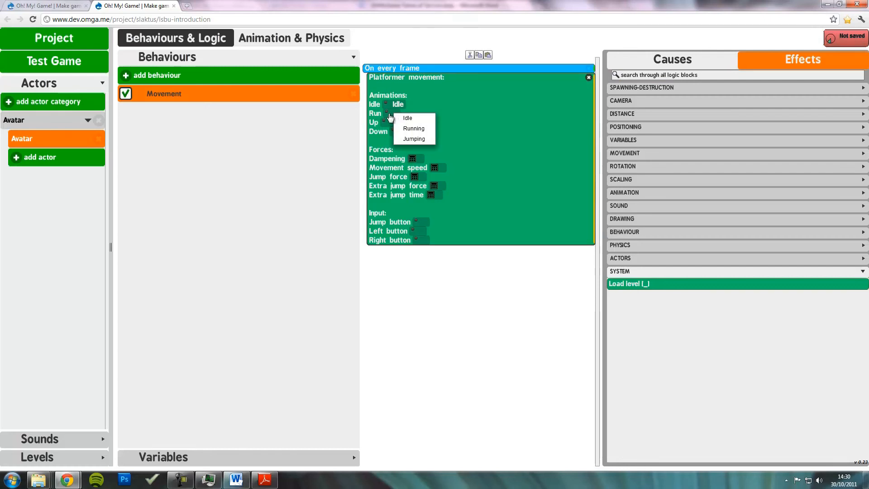
click(416, 129)
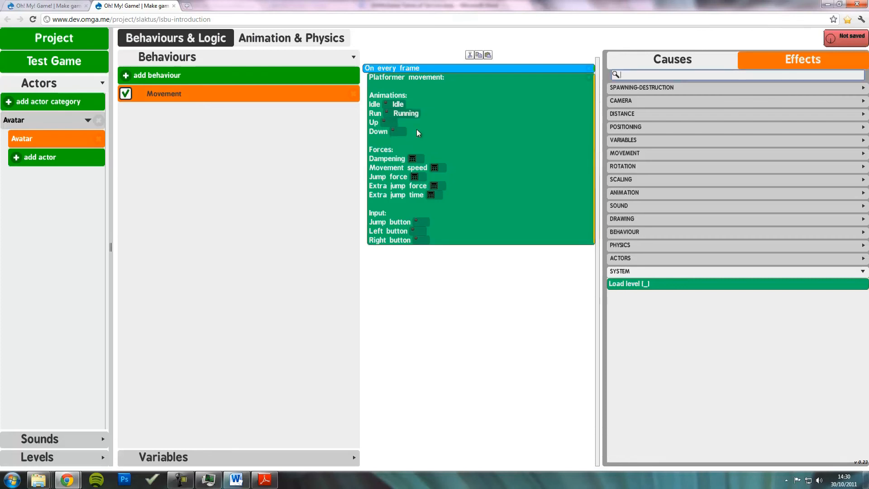
click(392, 123)
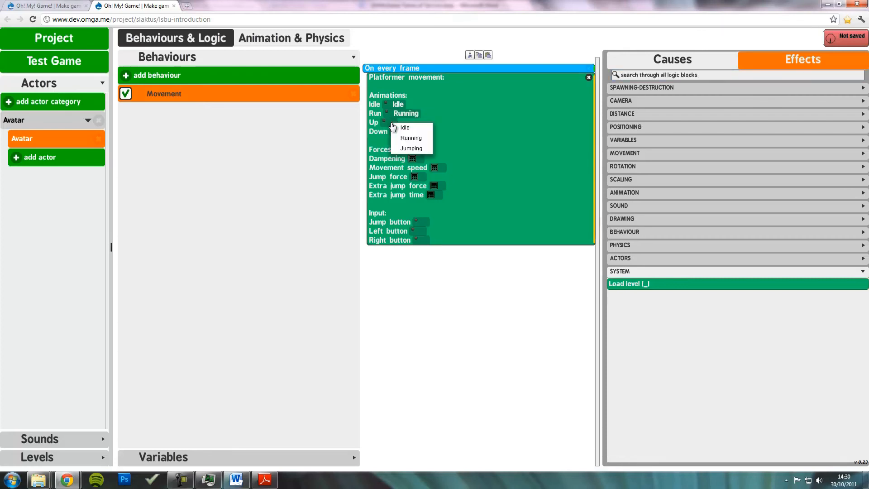
click(402, 150)
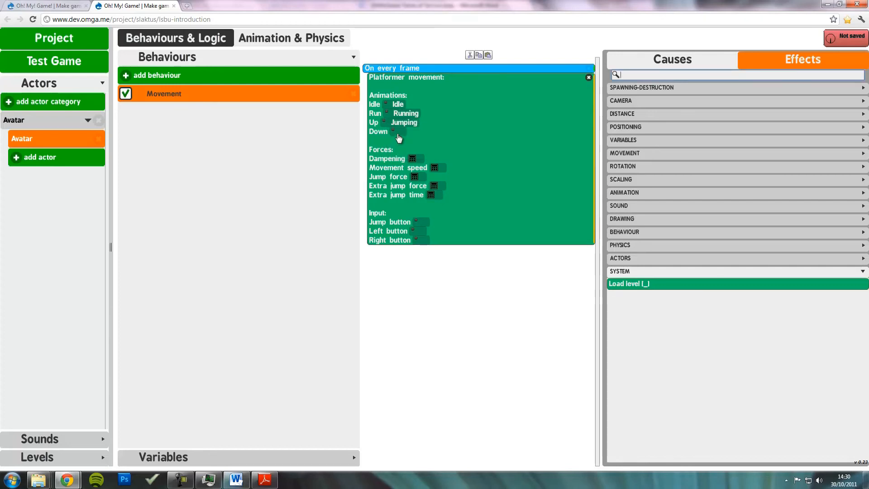
click(397, 133)
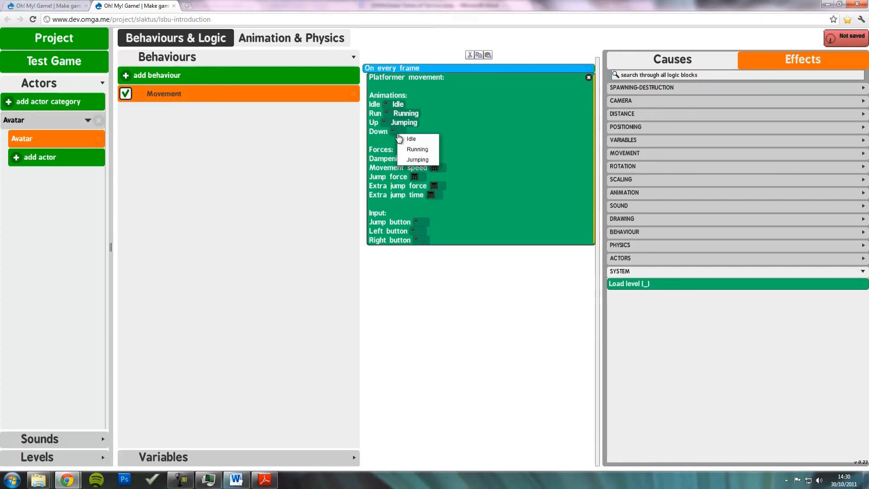
click(419, 160)
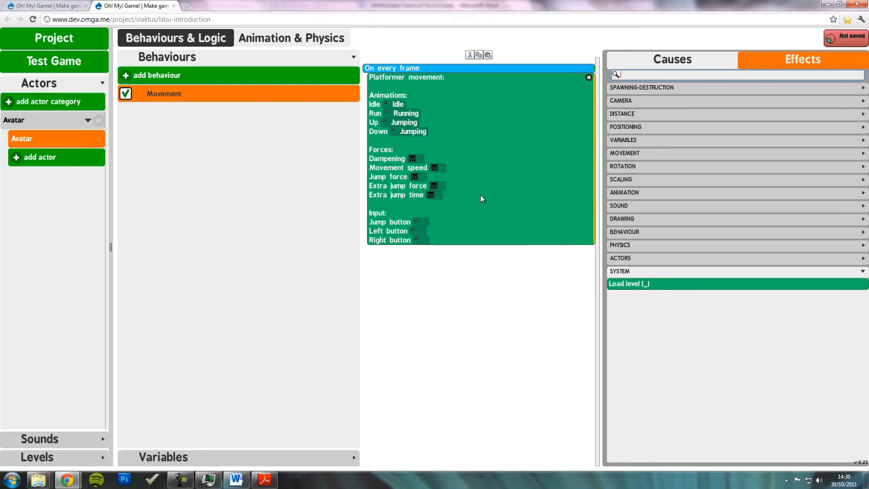
Step: Set the Dampening force of the Platformer movement effect to 0.5
click(412, 158)
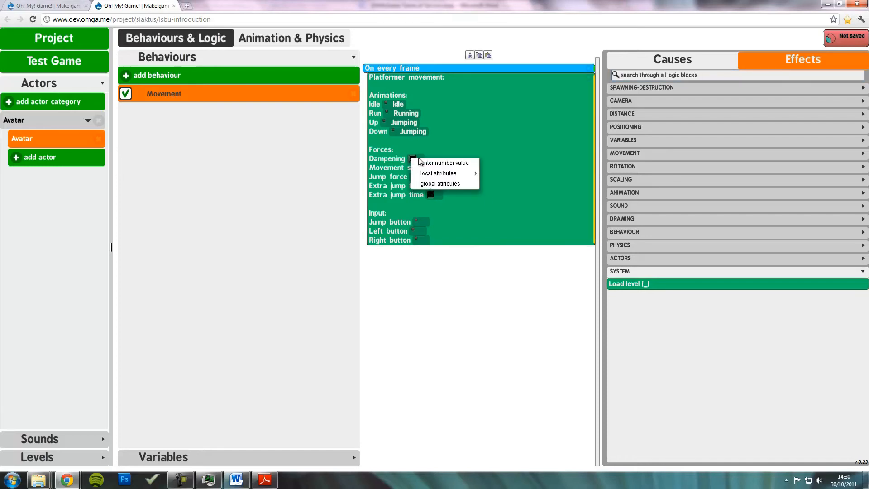
click(451, 164)
text(0.5)
key(Return)
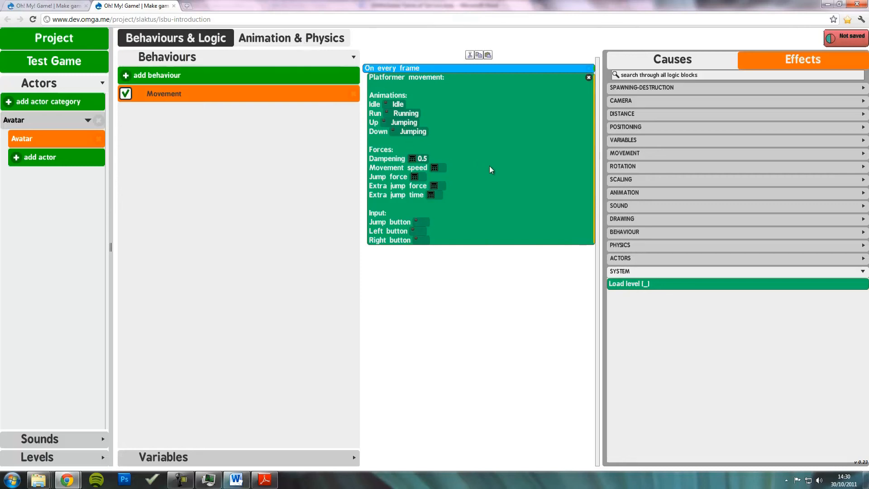
Step: View the Avatar's Idle animation with its direction settings and return to the Movement behaviour
click(300, 40)
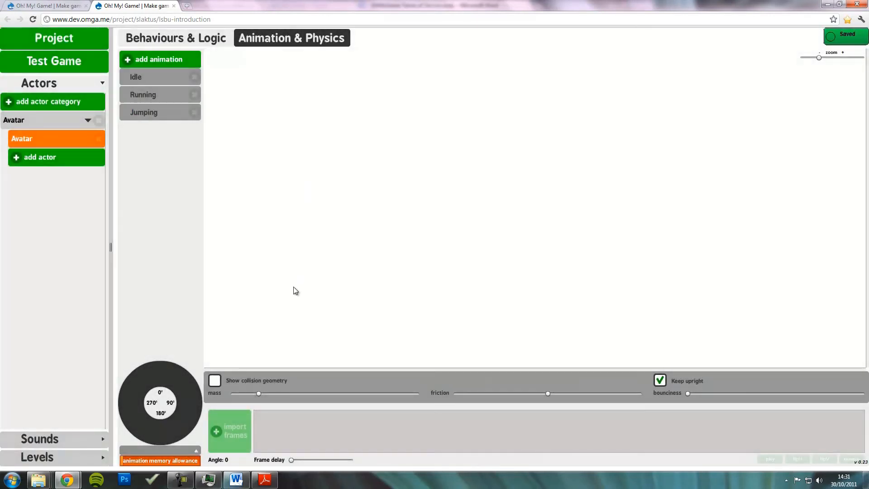
click(156, 77)
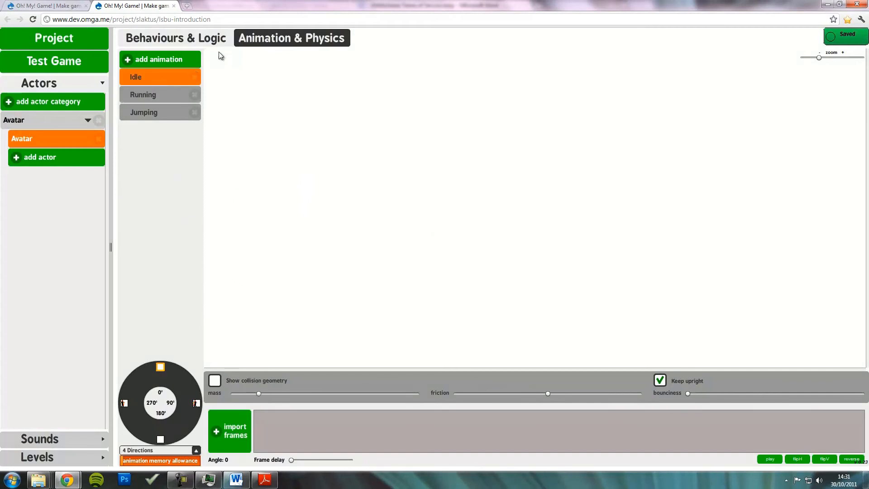
click(201, 36)
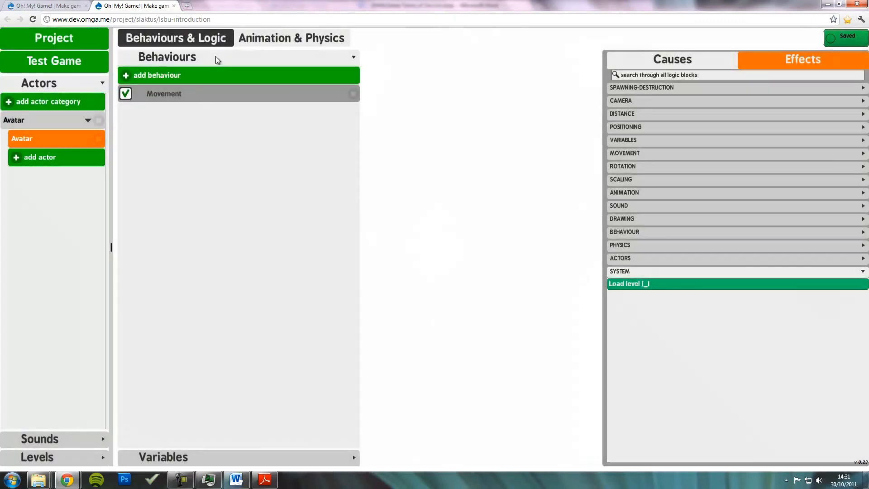
click(239, 93)
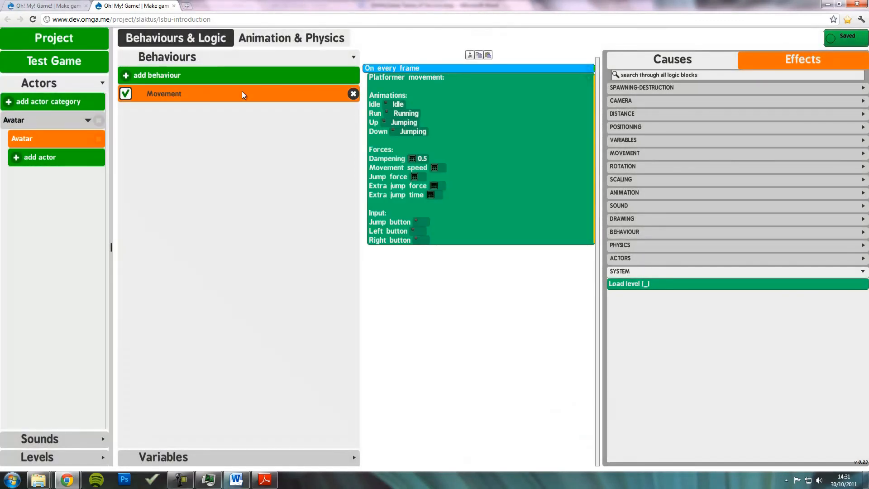
Step: Set the Platformer movement effect's Movement speed to 210 and its Jump force to 420
click(439, 170)
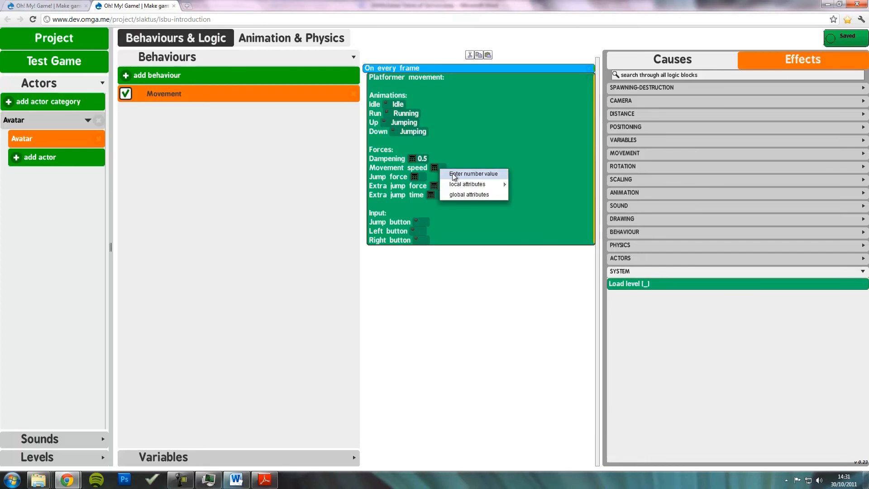
click(453, 175)
text(21)
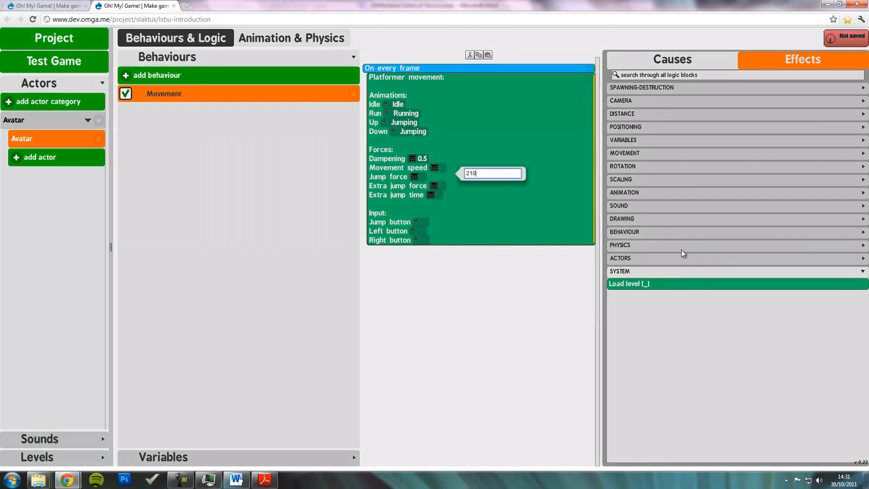
text(0)
key(Return)
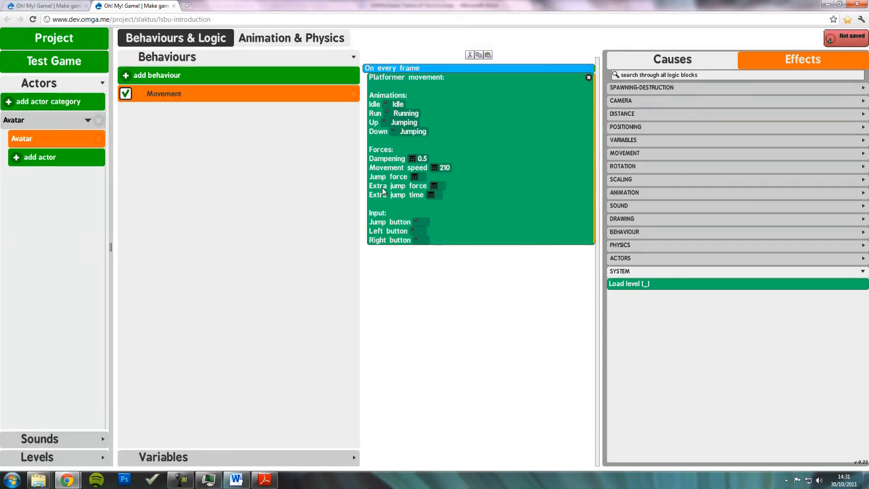
click(424, 180)
click(485, 189)
text(420)
key(Return)
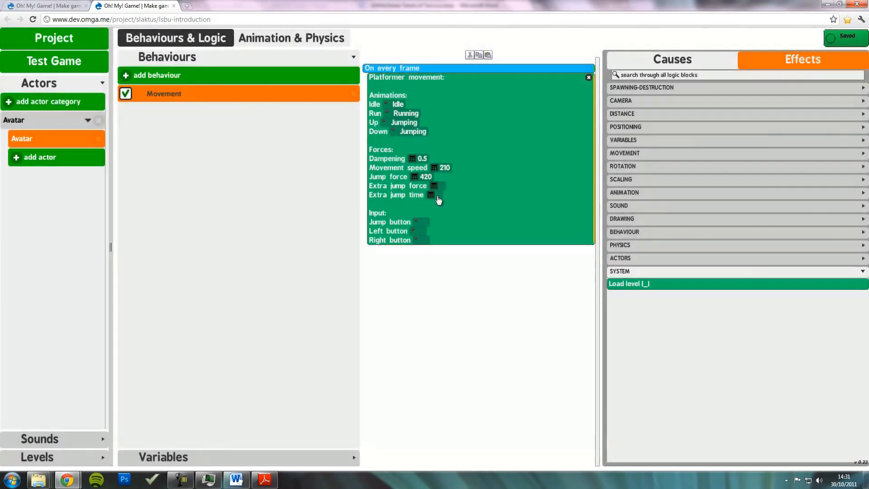
Step: Set the Platformer movement effect's Extra jump time to 10 and its Extra jump force to 20
click(439, 200)
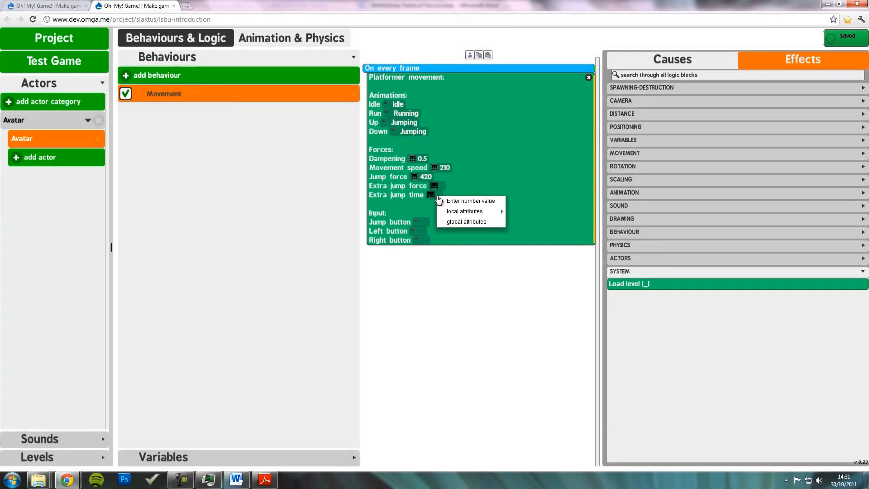
click(464, 202)
text(10)
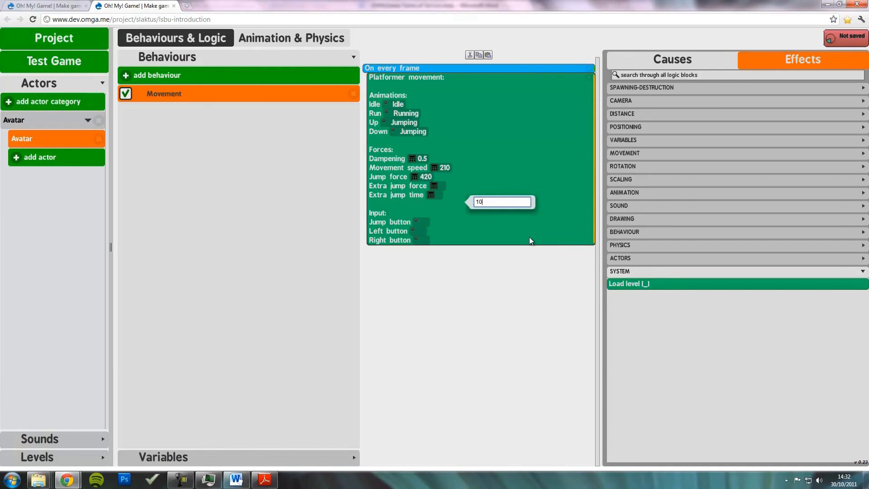
key(Return)
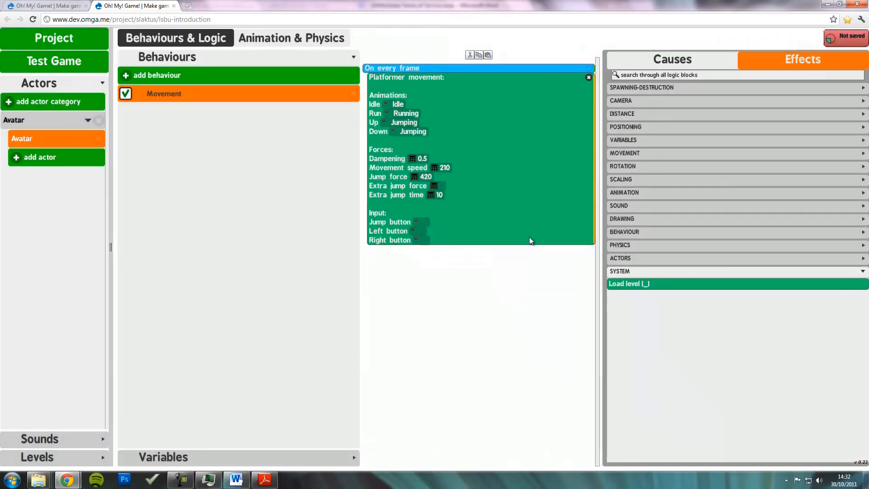
click(445, 189)
click(462, 191)
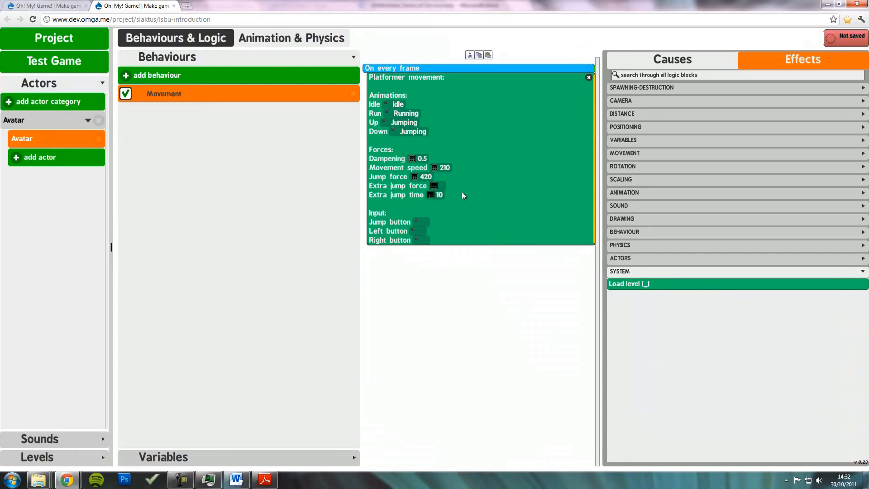
text(20)
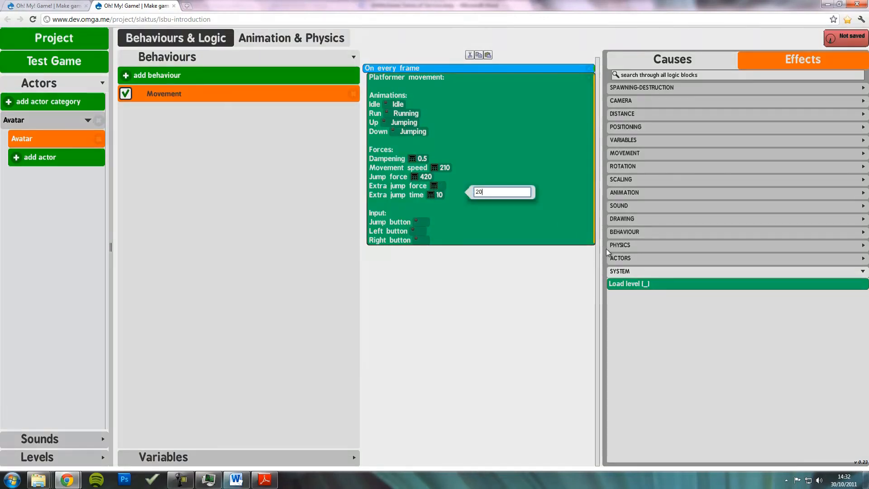
key(Return)
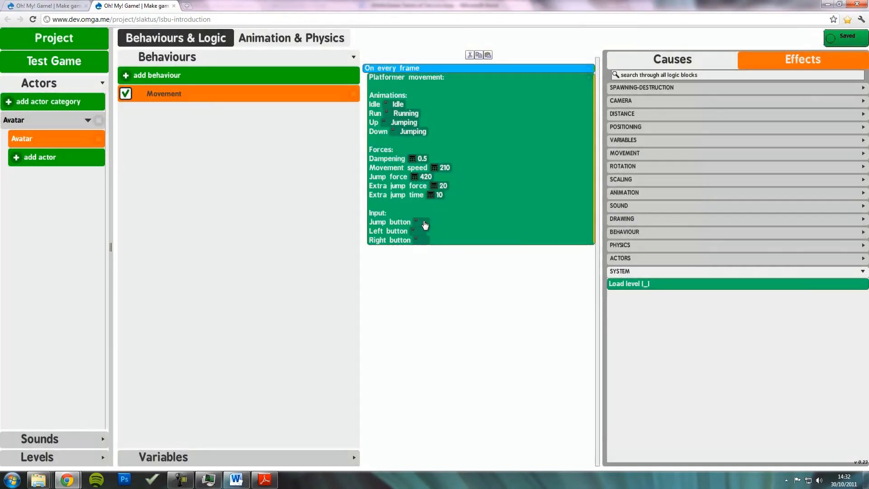
Step: Assign the Platformer movement inputs: J as the Jump button, A as the Left button and D as the Right button
click(425, 223)
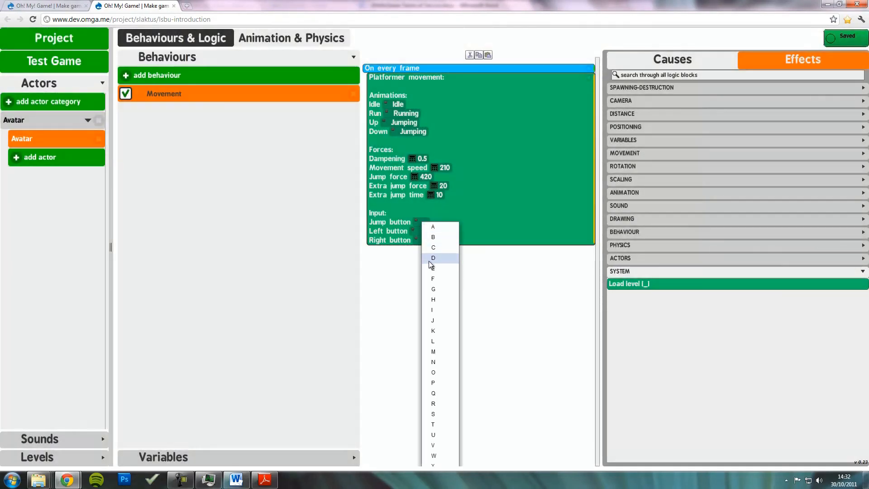
click(434, 321)
click(420, 233)
click(432, 235)
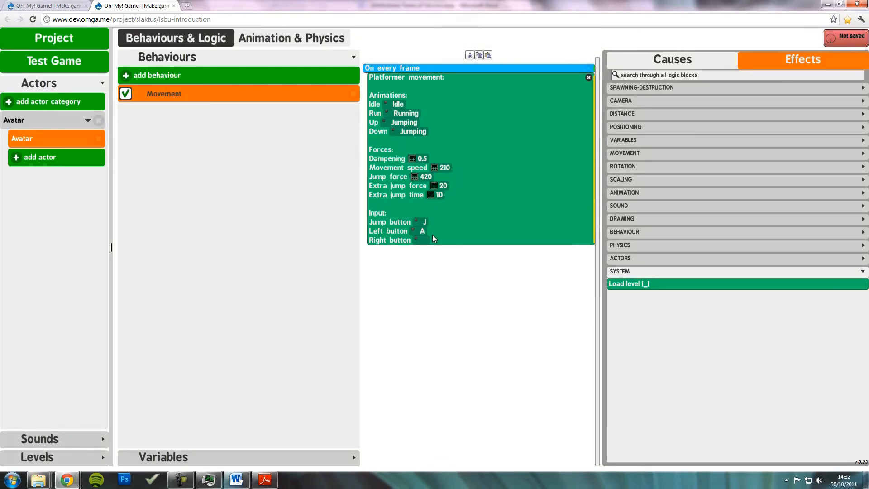
click(423, 243)
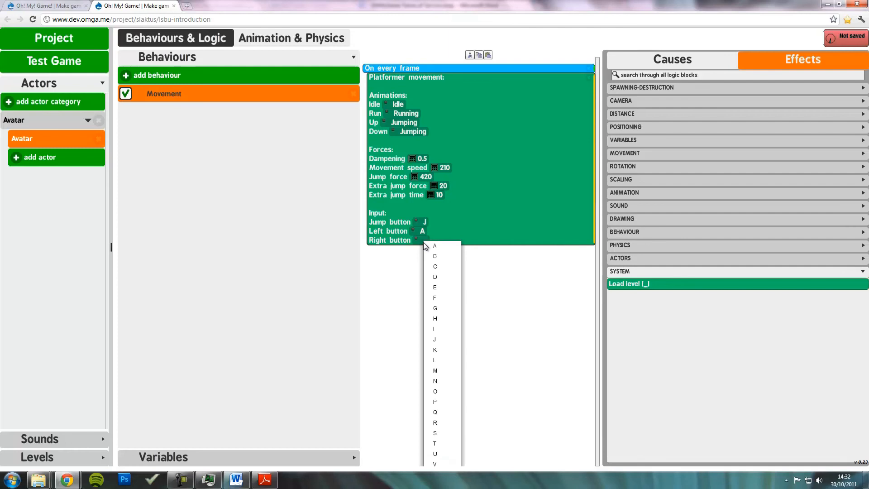
click(440, 276)
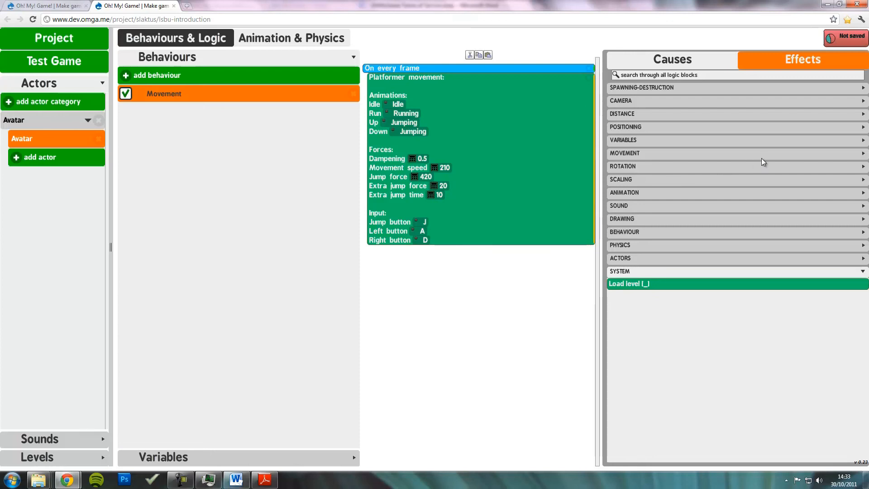
Step: Place the Avatar actor above the ground on Level_1's actor layer, test the game and return to the editor
click(64, 454)
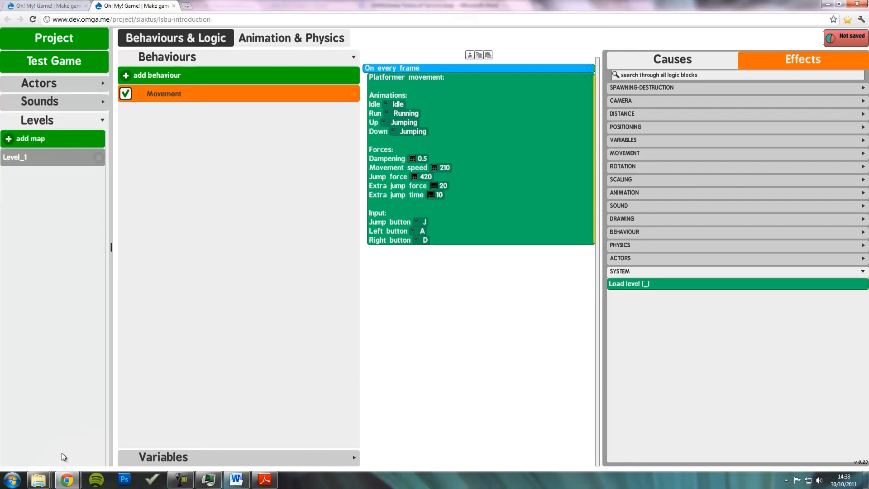
click(53, 158)
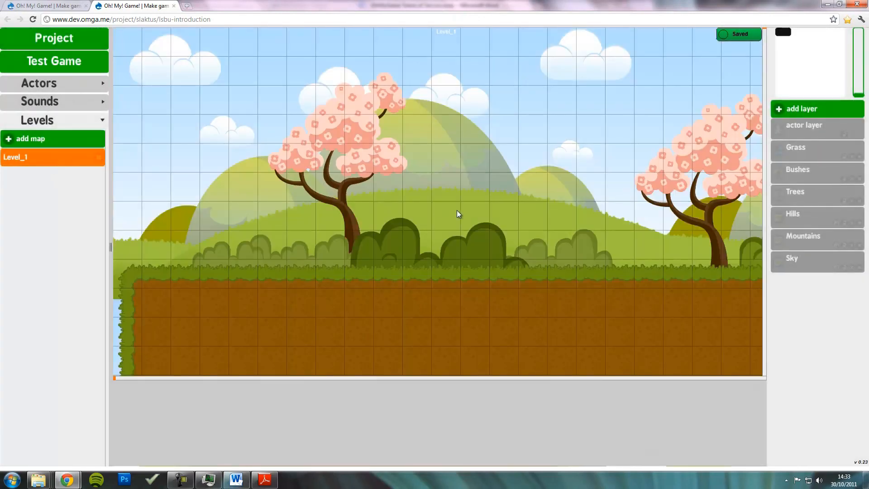
click(809, 130)
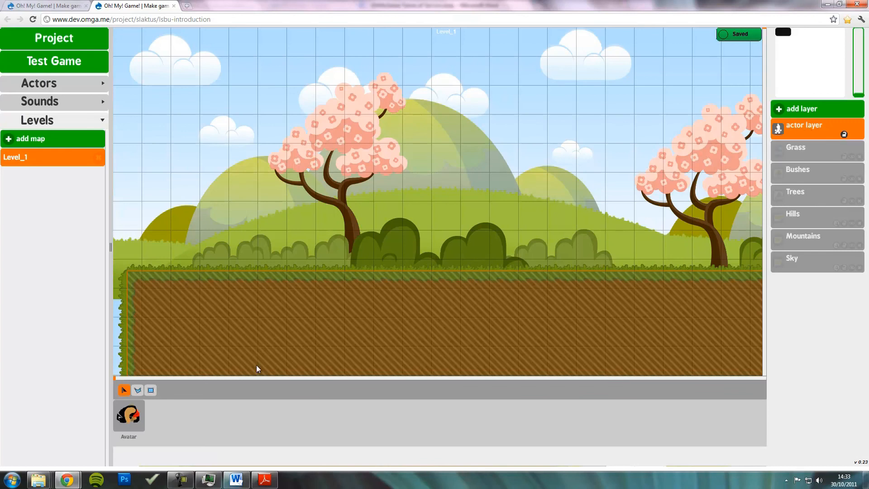
drag(134, 423, 478, 233)
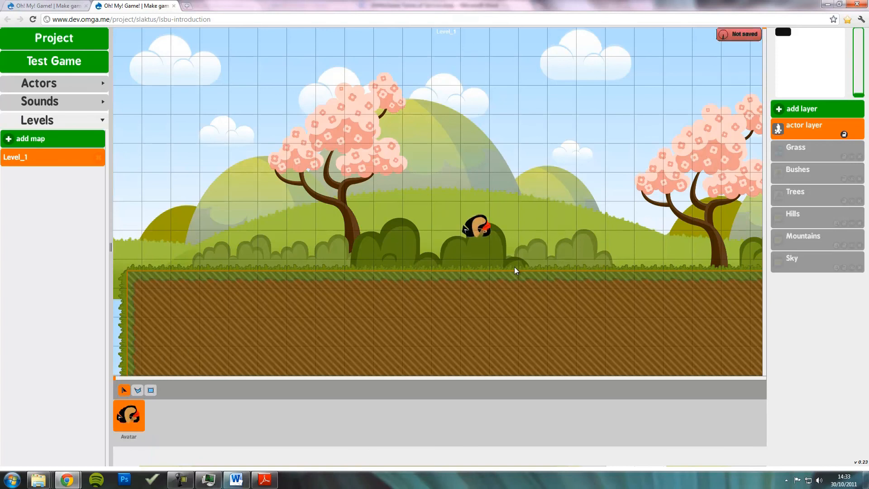
click(79, 66)
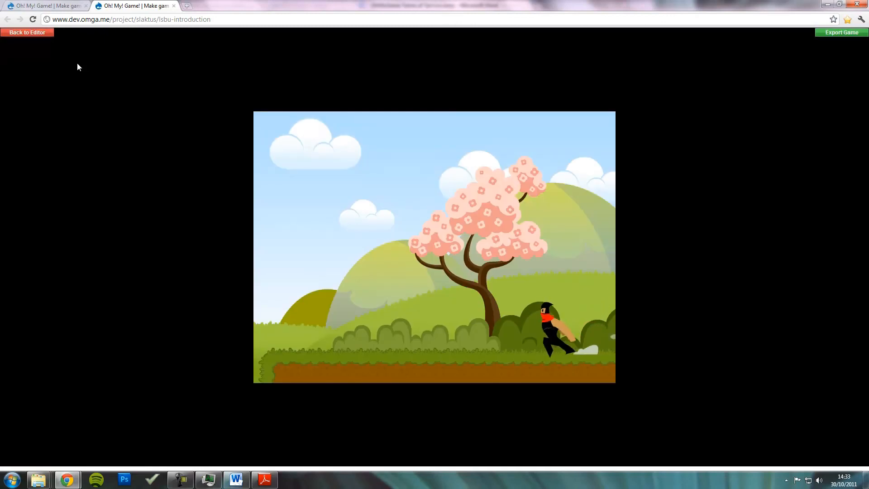
click(32, 34)
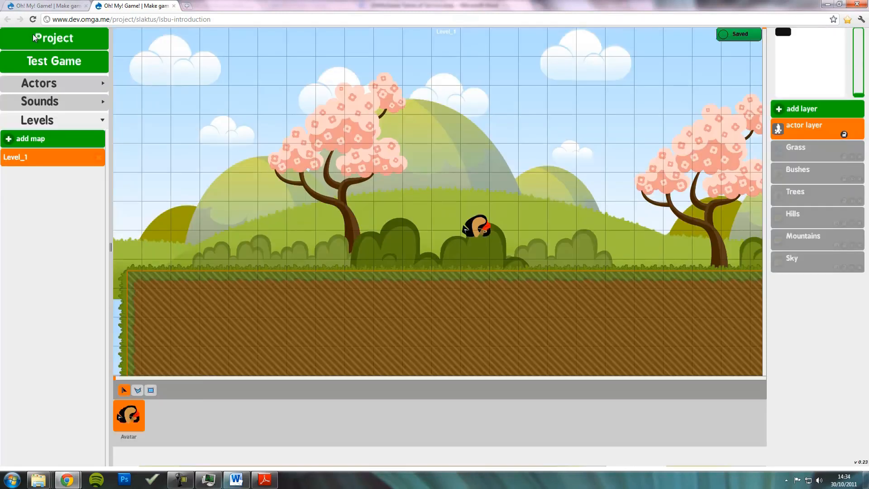
Step: Add a behaviour named Camera_control to the Avatar actor
click(57, 88)
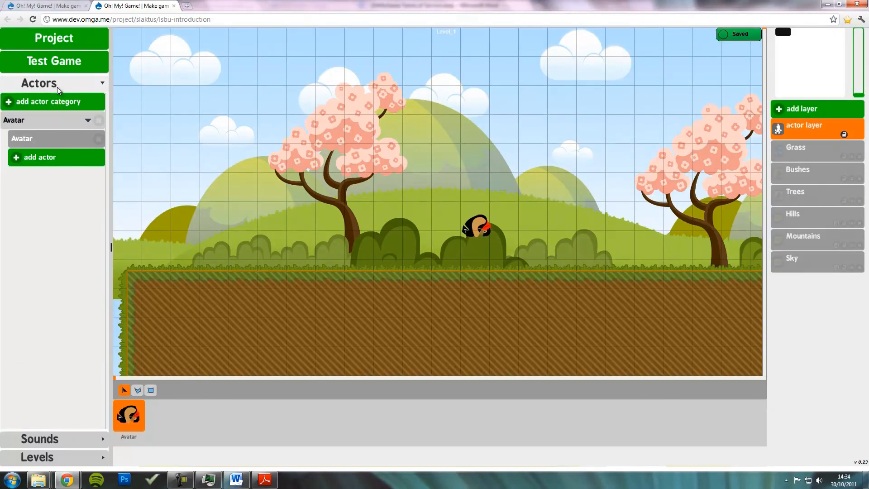
click(56, 141)
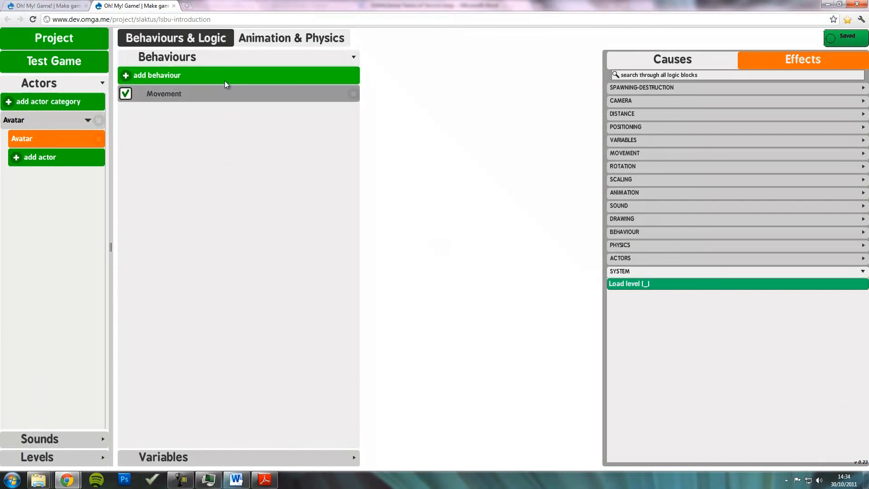
click(225, 81)
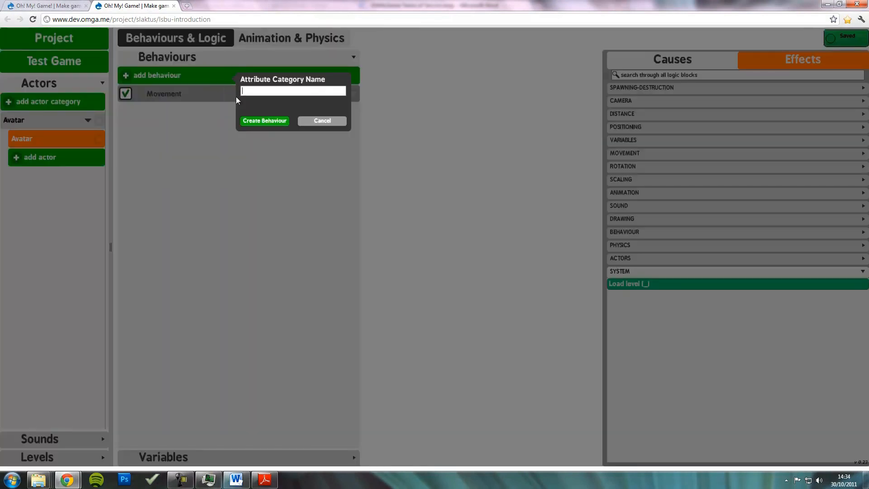
text(Camera_control)
click(270, 120)
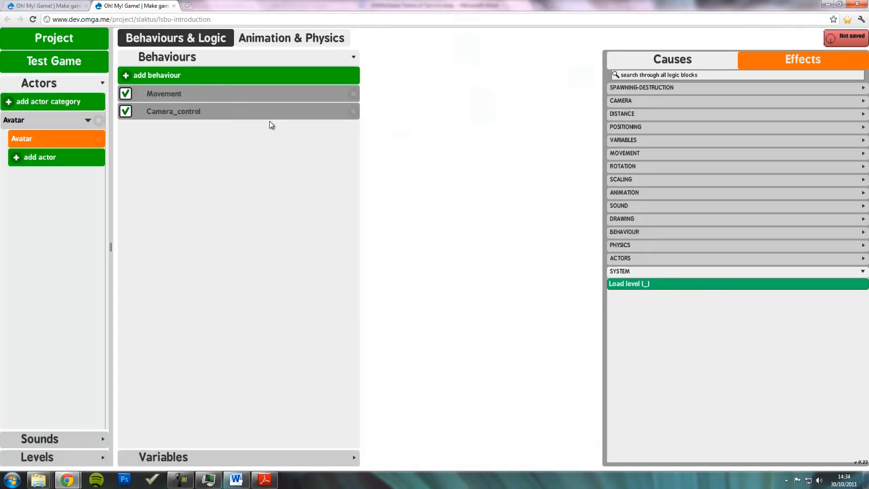
Step: Add the On every frame timing cause to the Camera_control behaviour
click(236, 113)
click(698, 65)
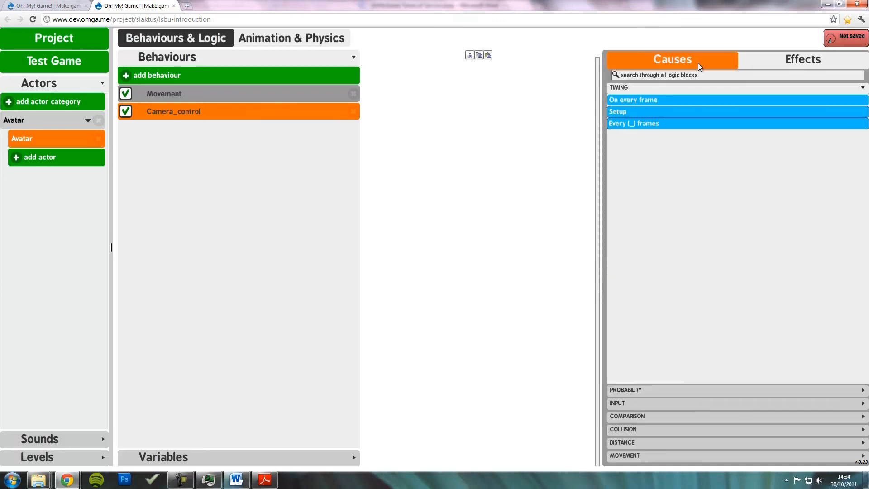
drag(667, 102, 433, 71)
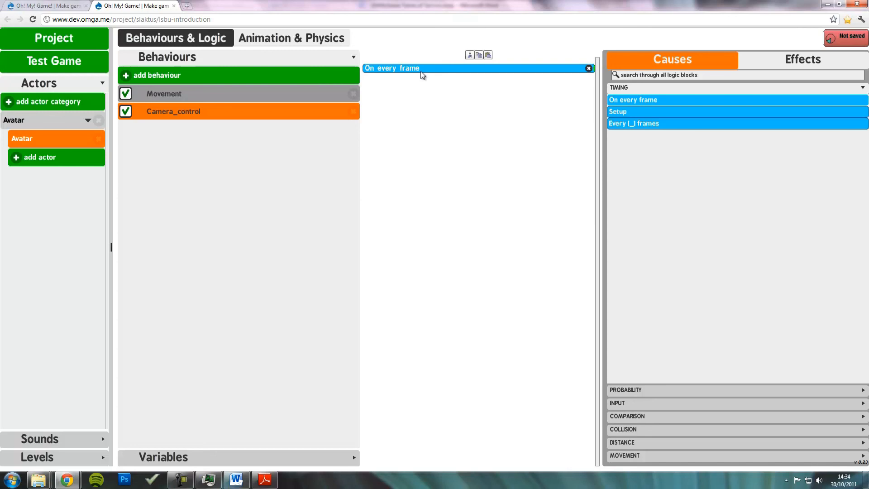
Step: Find the effect that centres the camera on this actor with ease and dead zone radius, and add it under On every frame
click(766, 60)
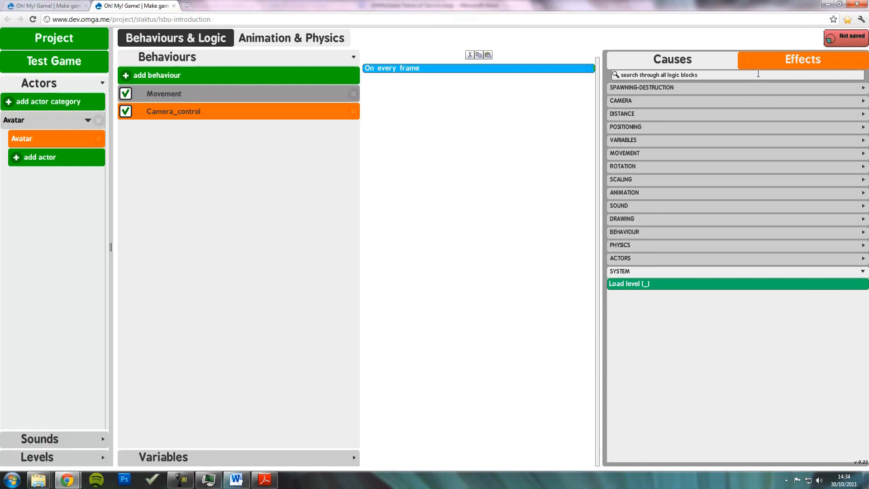
click(758, 74)
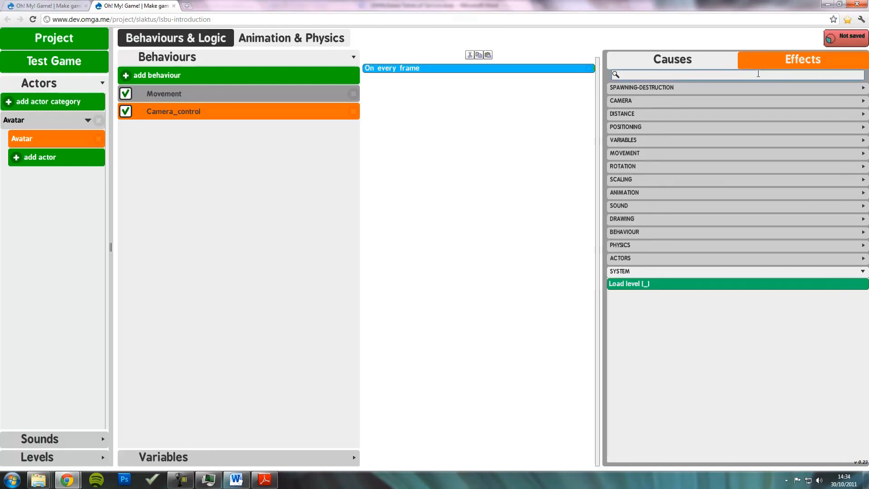
text(camera)
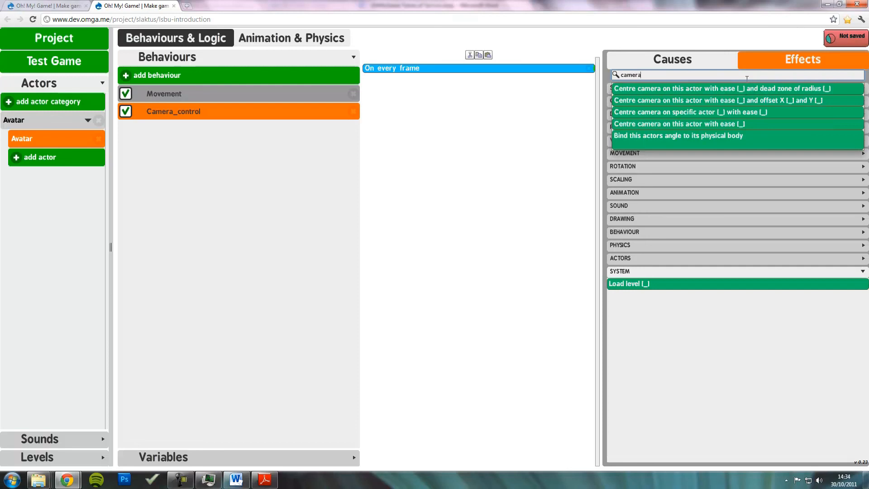
mouse_move(748, 94)
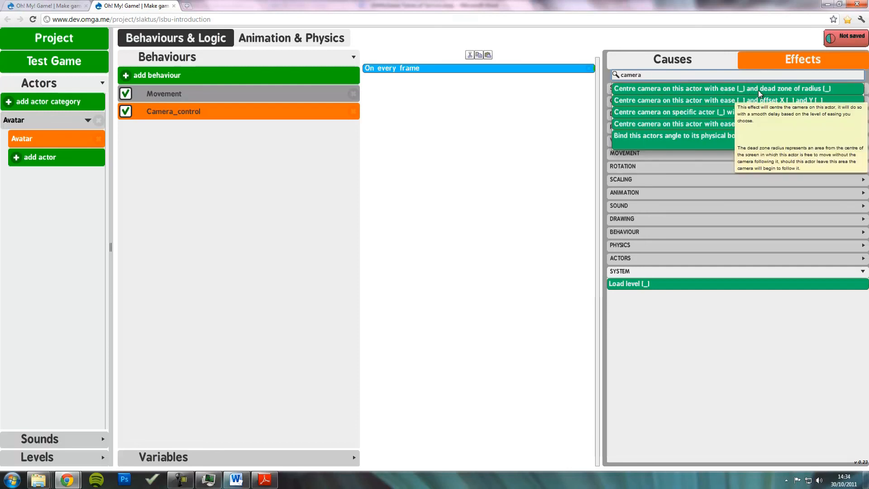
drag(759, 90, 498, 134)
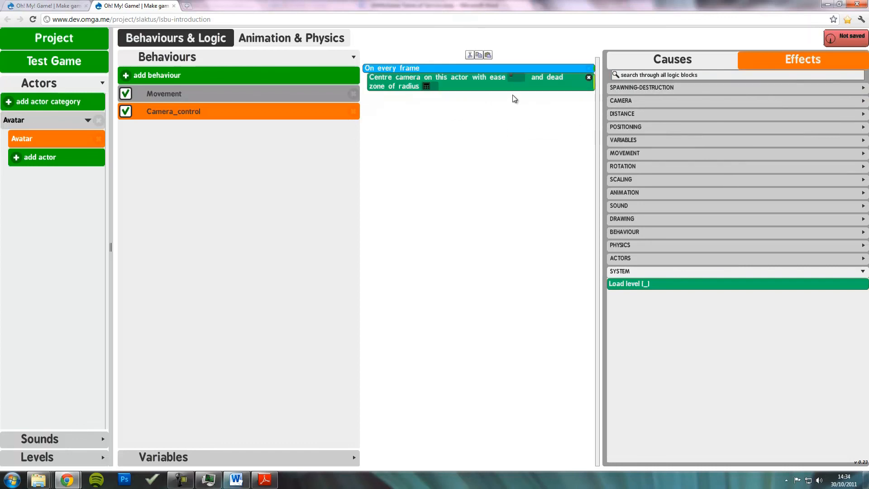
Step: Set the camera effect's ease to medium and its dead zone radius to 25
click(513, 79)
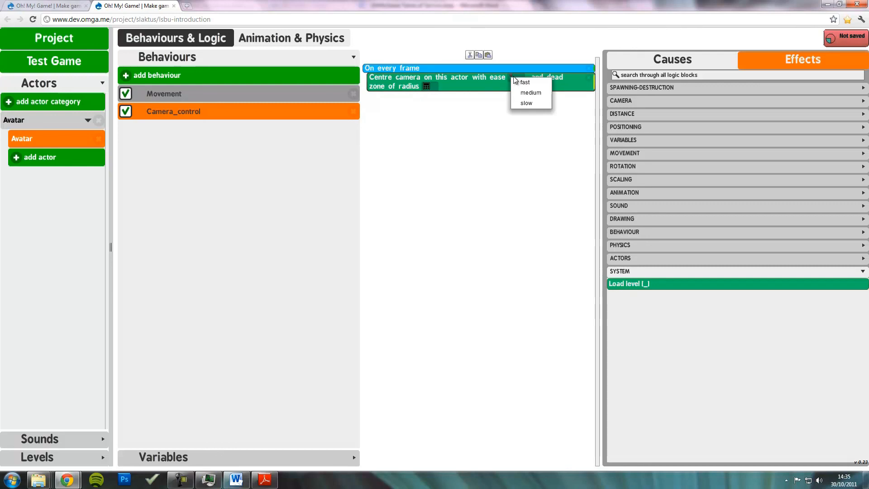
click(532, 93)
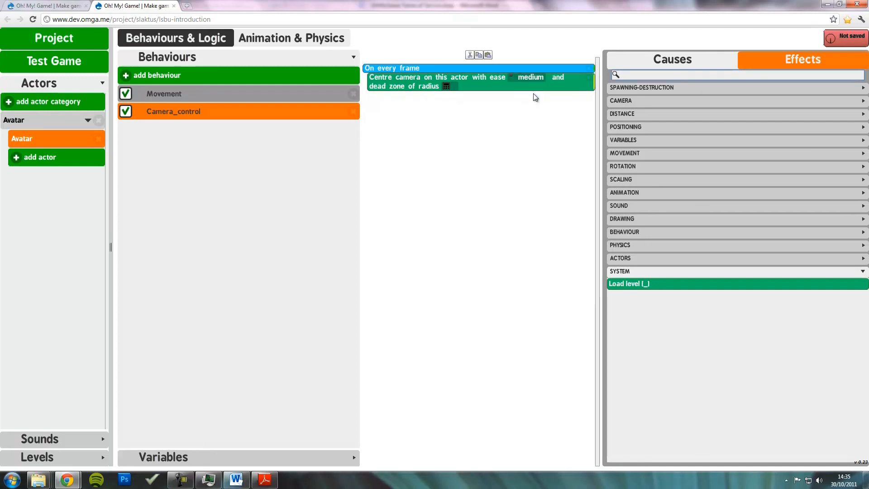
click(456, 88)
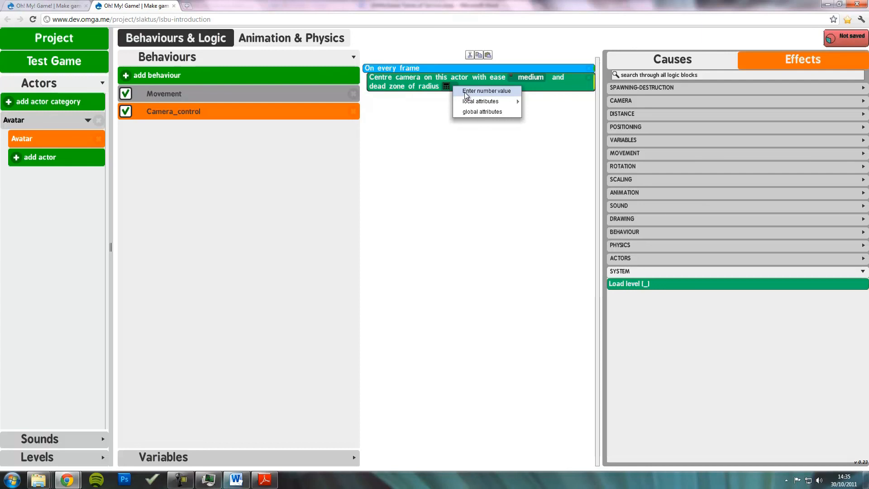
click(466, 92)
text(25)
key(Return)
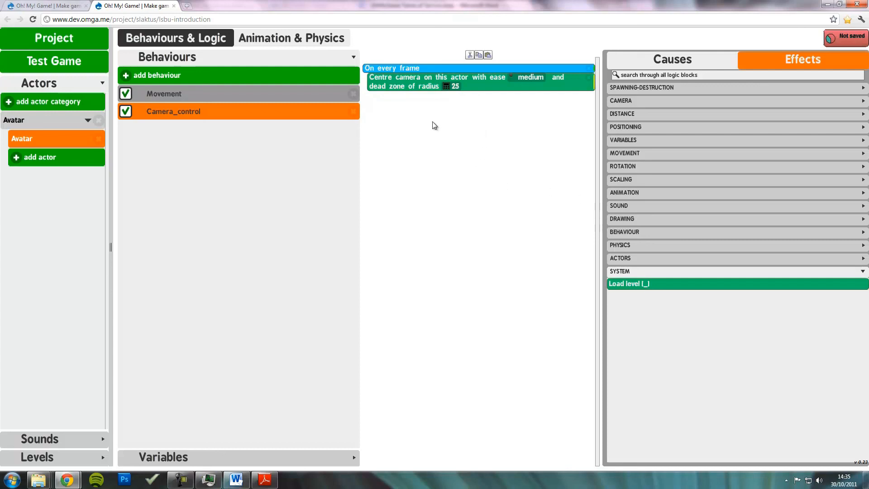
Step: Test the game by running and jumping with the ninja in both directions to check how the camera follows
click(57, 64)
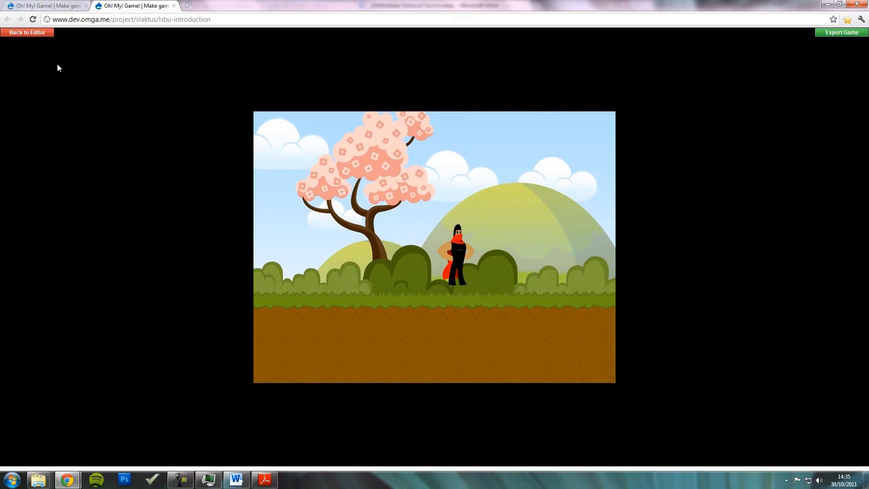
key(Up)
key(Right)
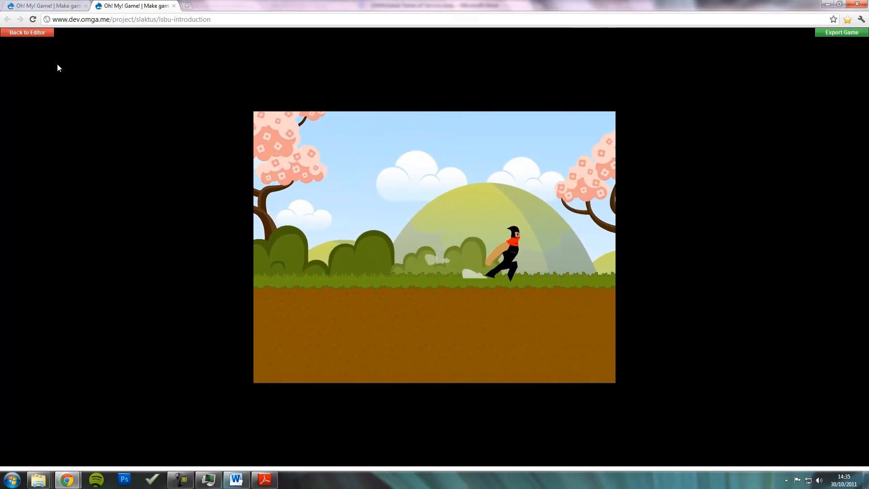
key(Up)
key(Up)
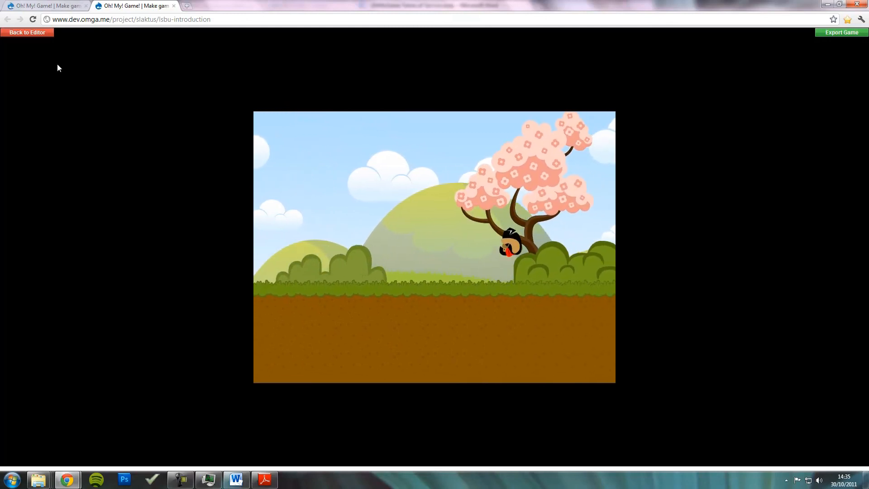
key(Left)
key(Up)
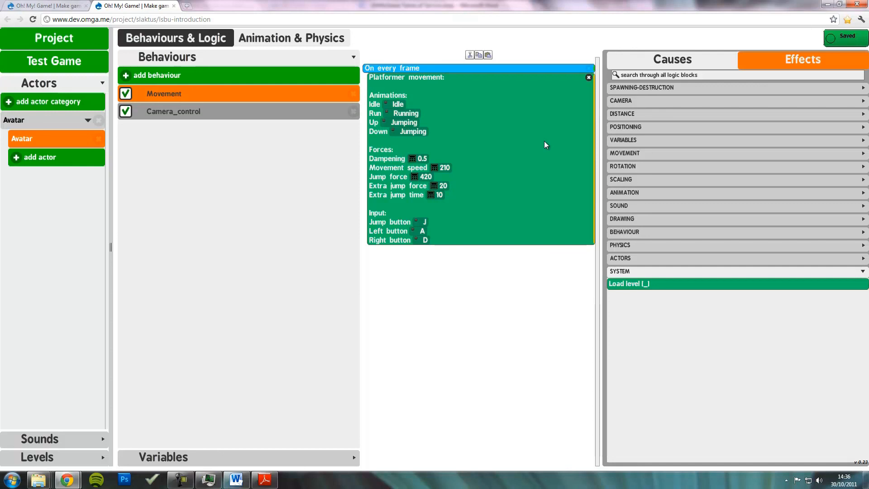
Step: Set the Movement speed of the Avatar's Platformer movement to 420
click(446, 168)
click(480, 182)
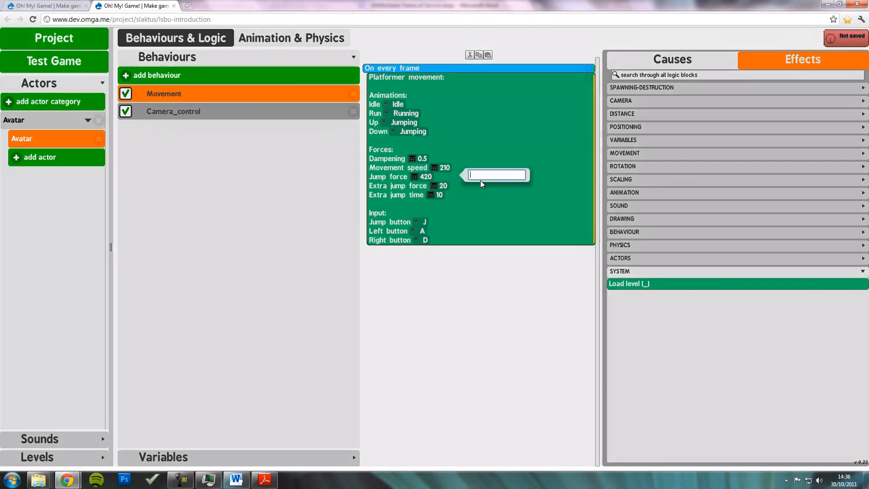
text(420)
key(Return)
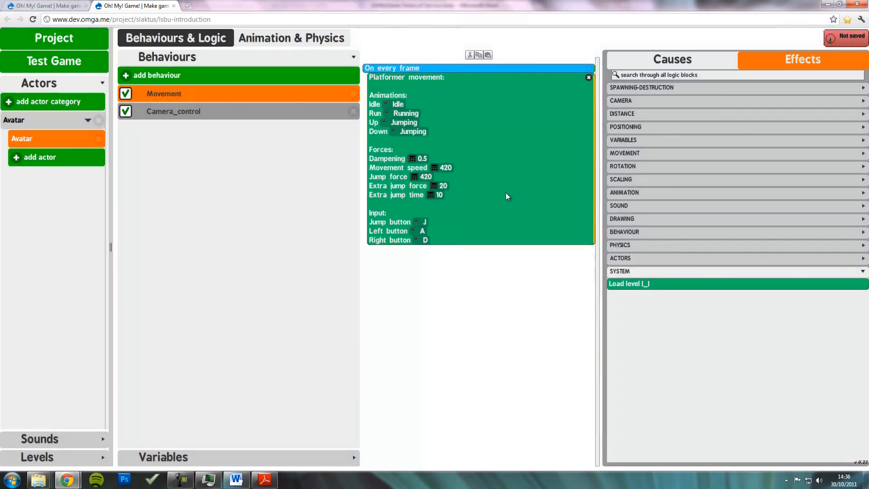
Step: Set the Platformer movement's Jump force to 820 and Extra jump force to 50
click(427, 179)
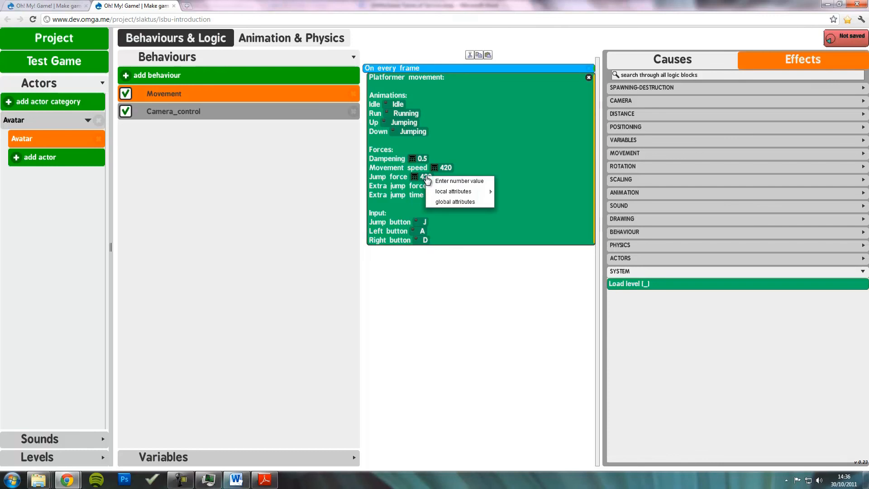
click(490, 186)
text(820)
key(Return)
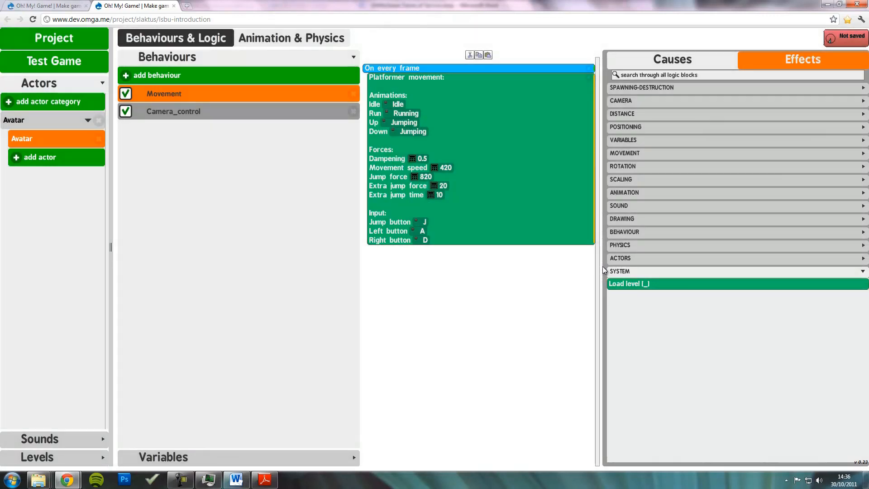
click(446, 189)
click(508, 198)
text(50)
key(Return)
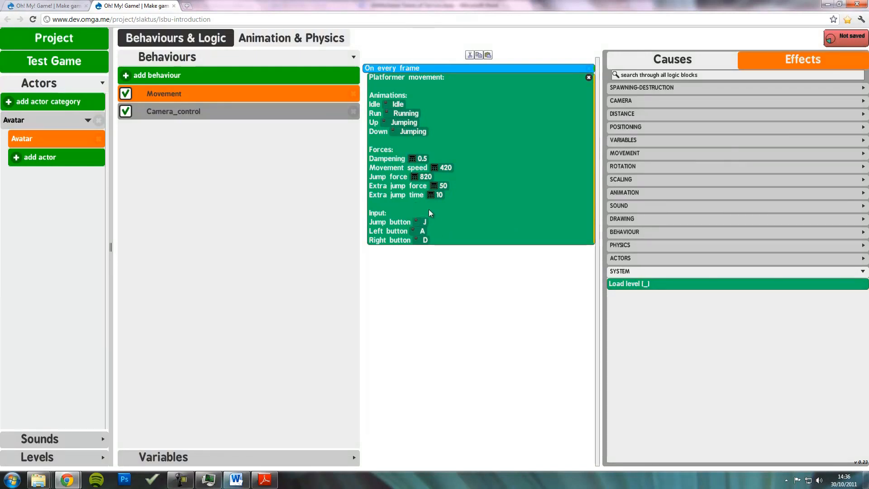
Step: Test the game again by running and jumping with the new movement forces, and return to the editor
click(64, 65)
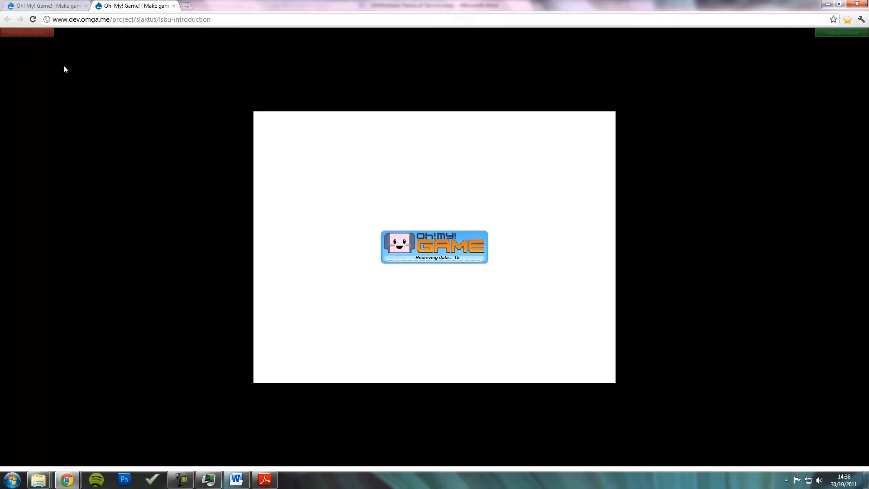
key(Right)
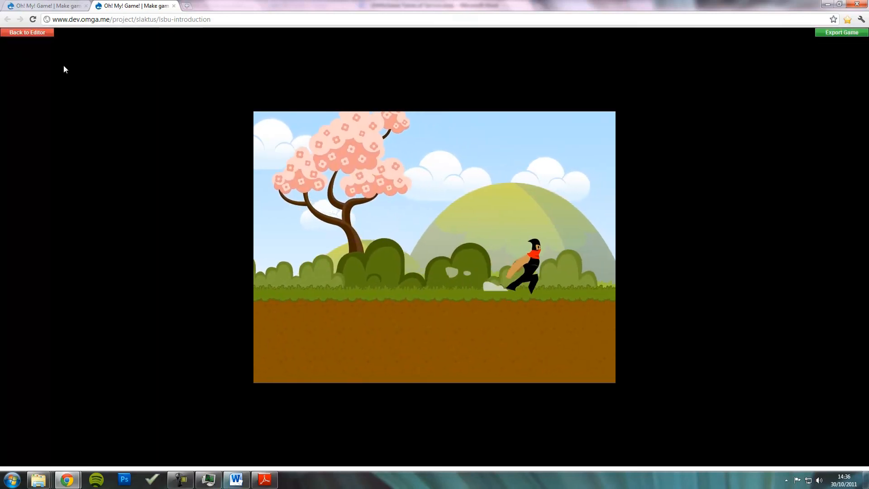
key(Left)
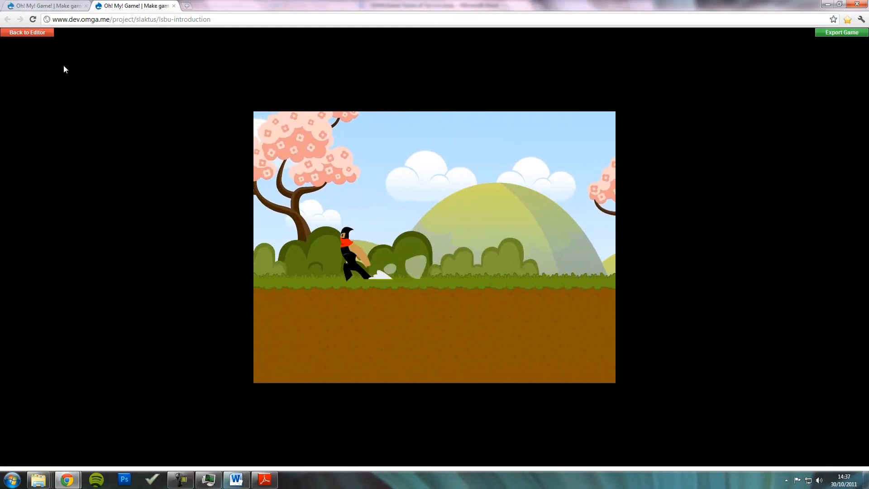
key(Up)
key(Right)
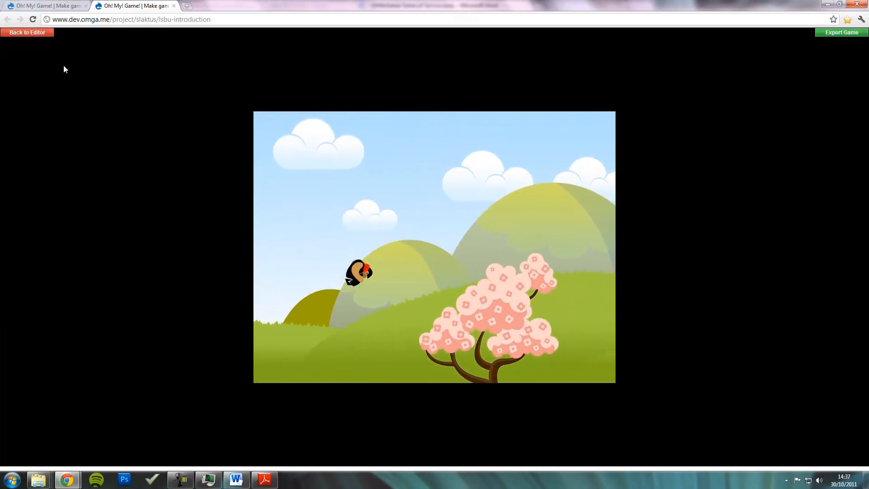
key(Up)
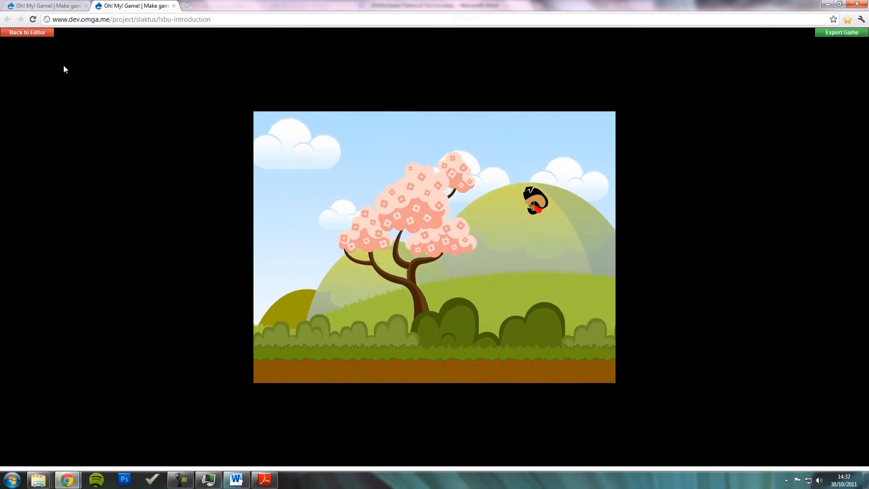
key(Left)
key(Up)
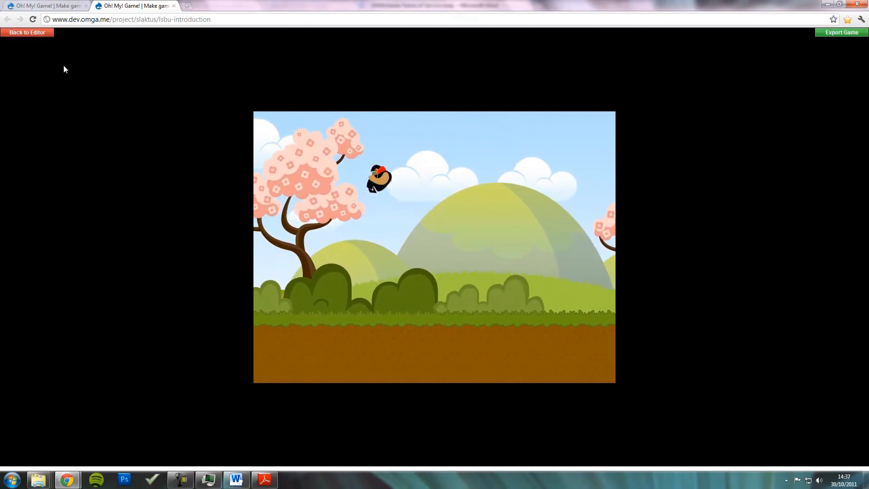
key(Right)
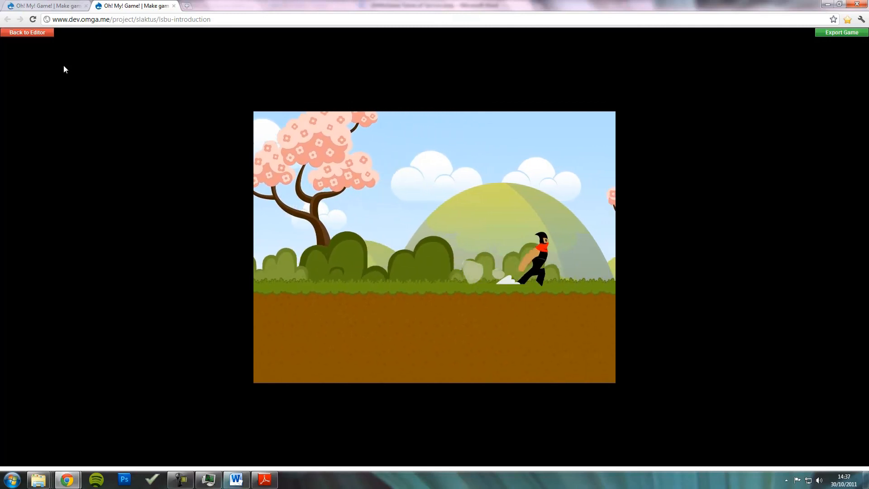
key(Up)
key(Left)
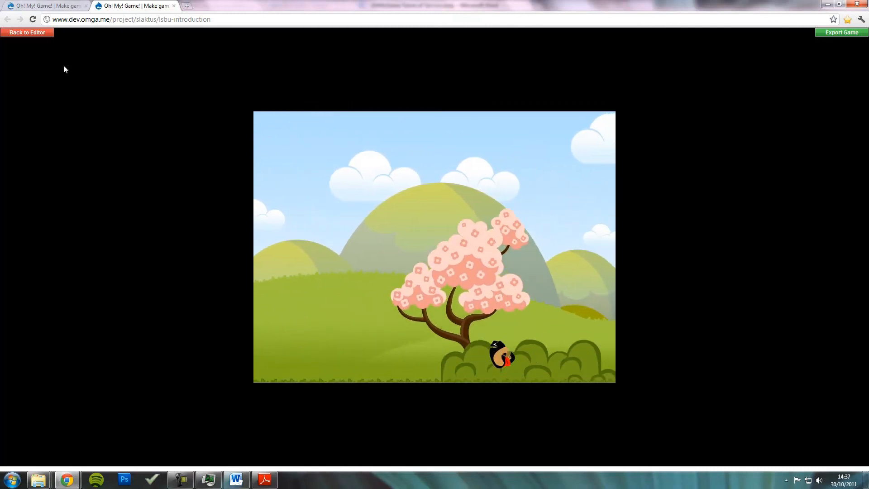
key(Up)
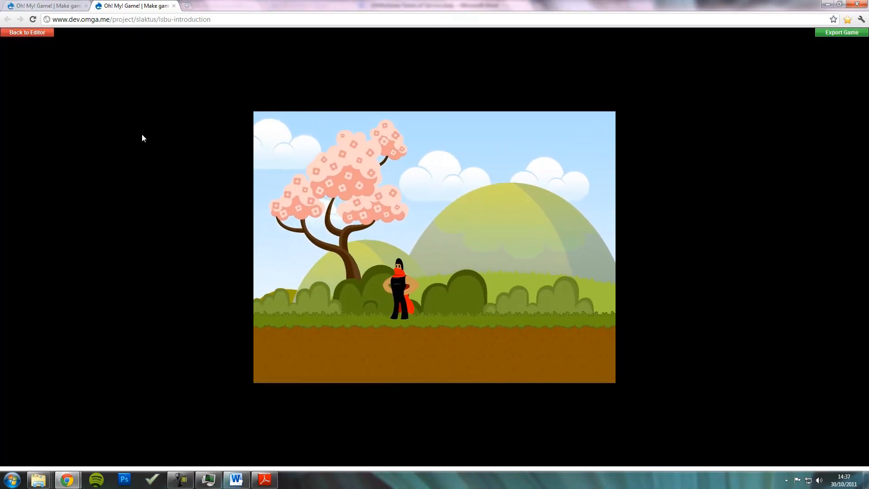
key(Right)
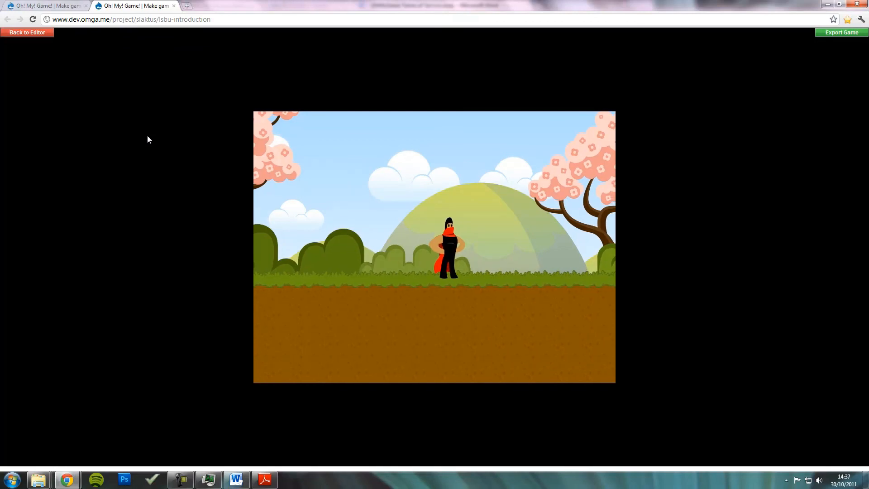
click(39, 34)
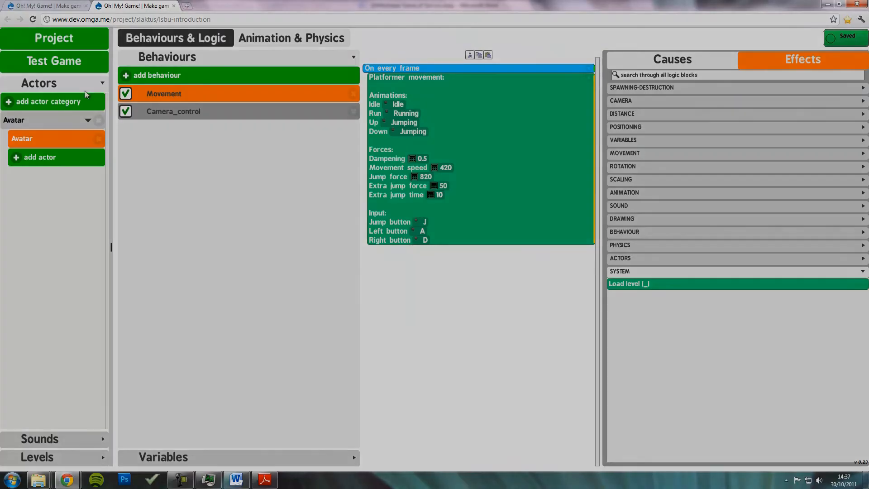